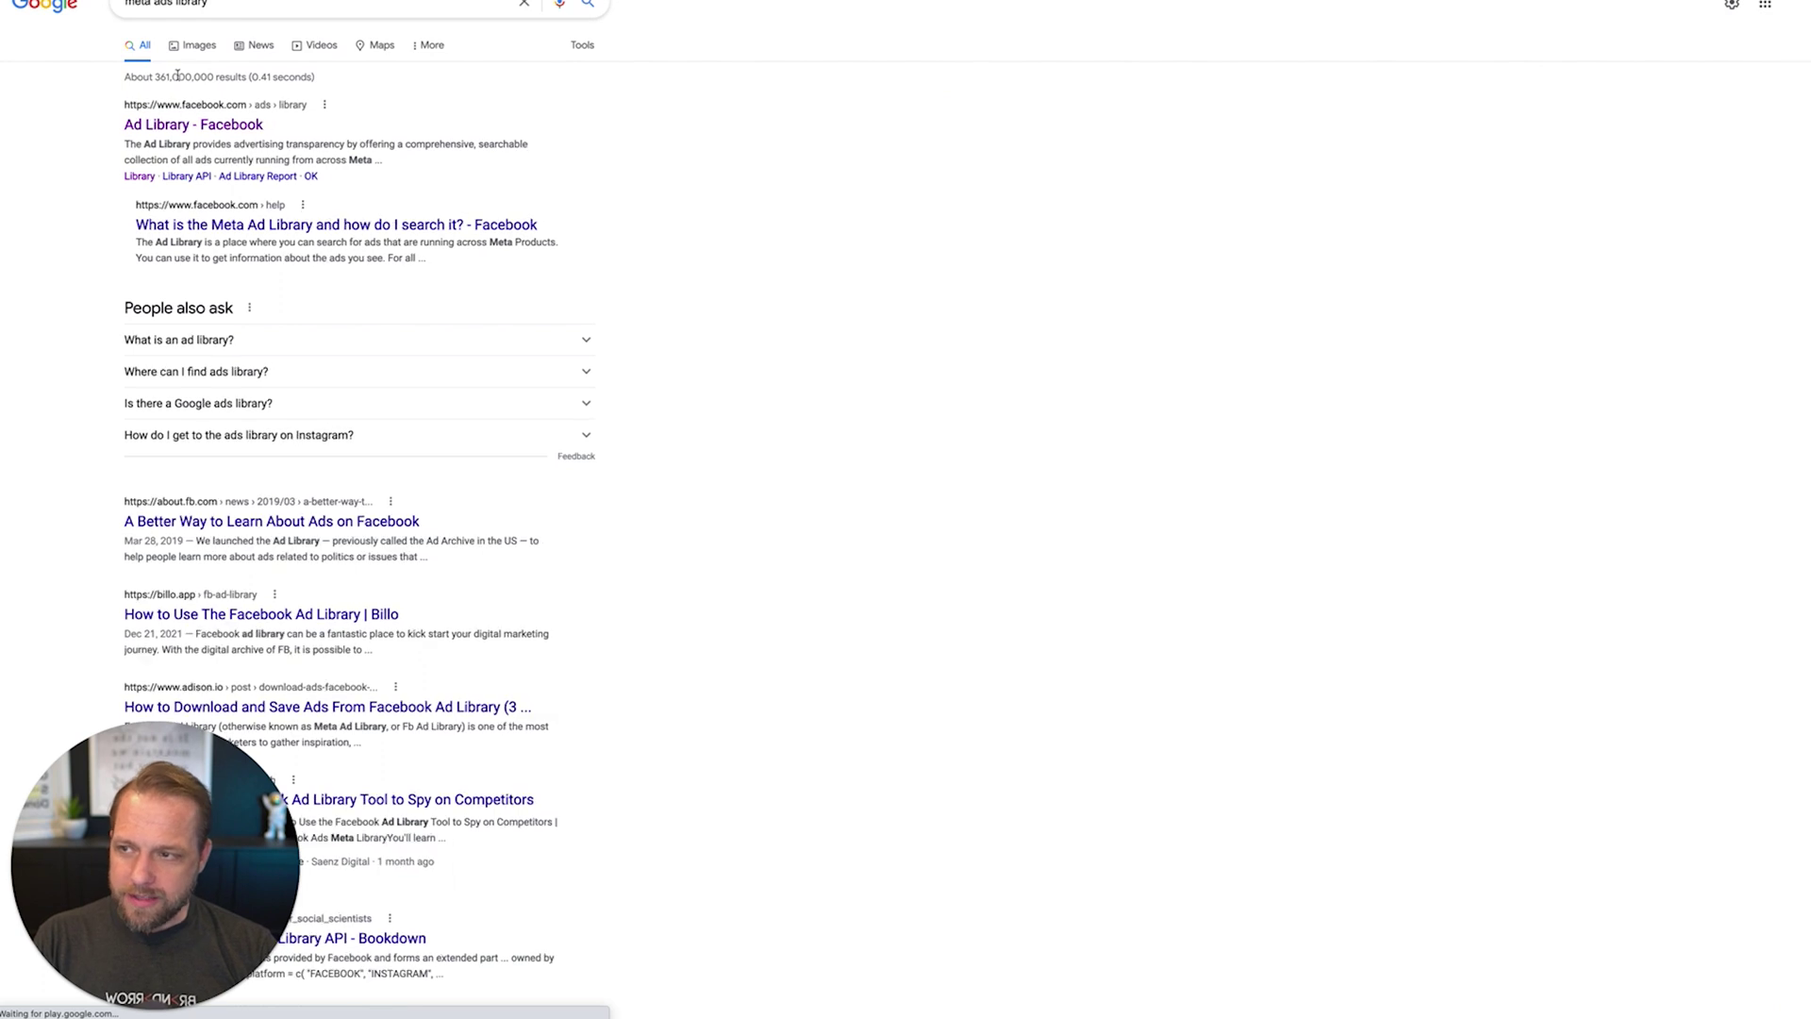
Open Facebook's Ad Library from the search results and set the ad category to All ads
left_click(199, 125)
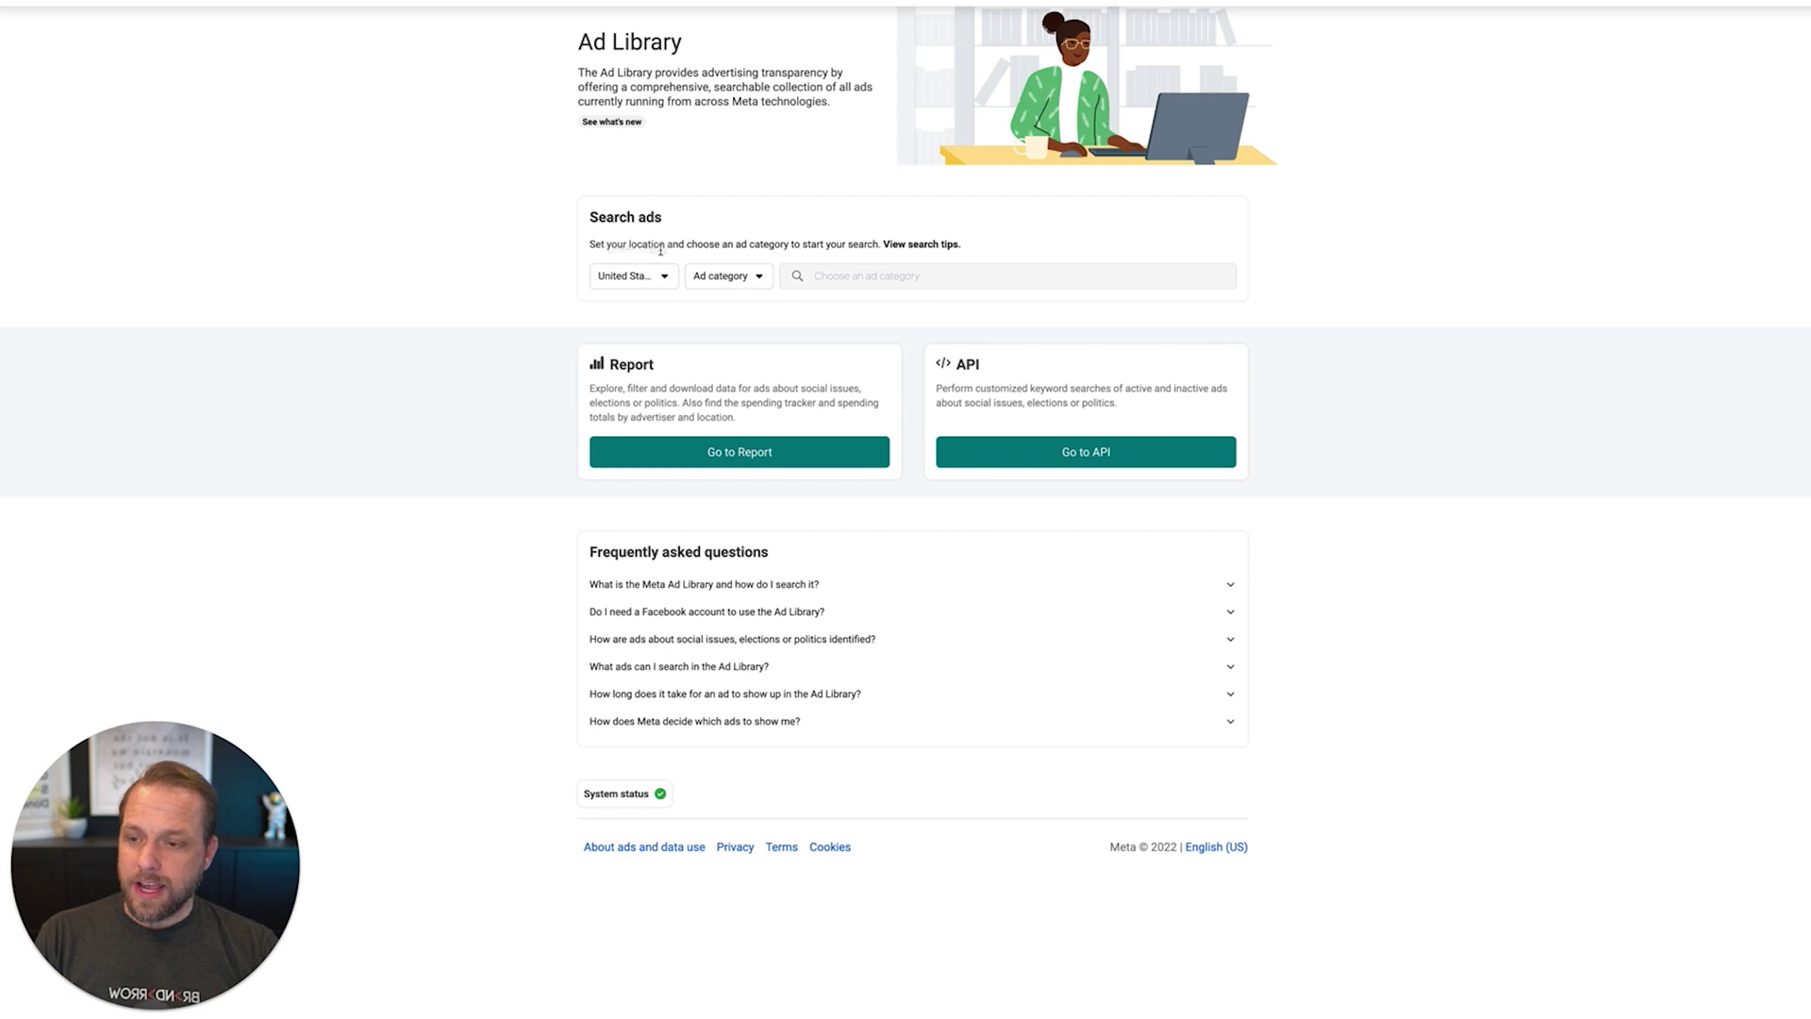
left_click(622, 279)
left_click(461, 274)
left_click(752, 279)
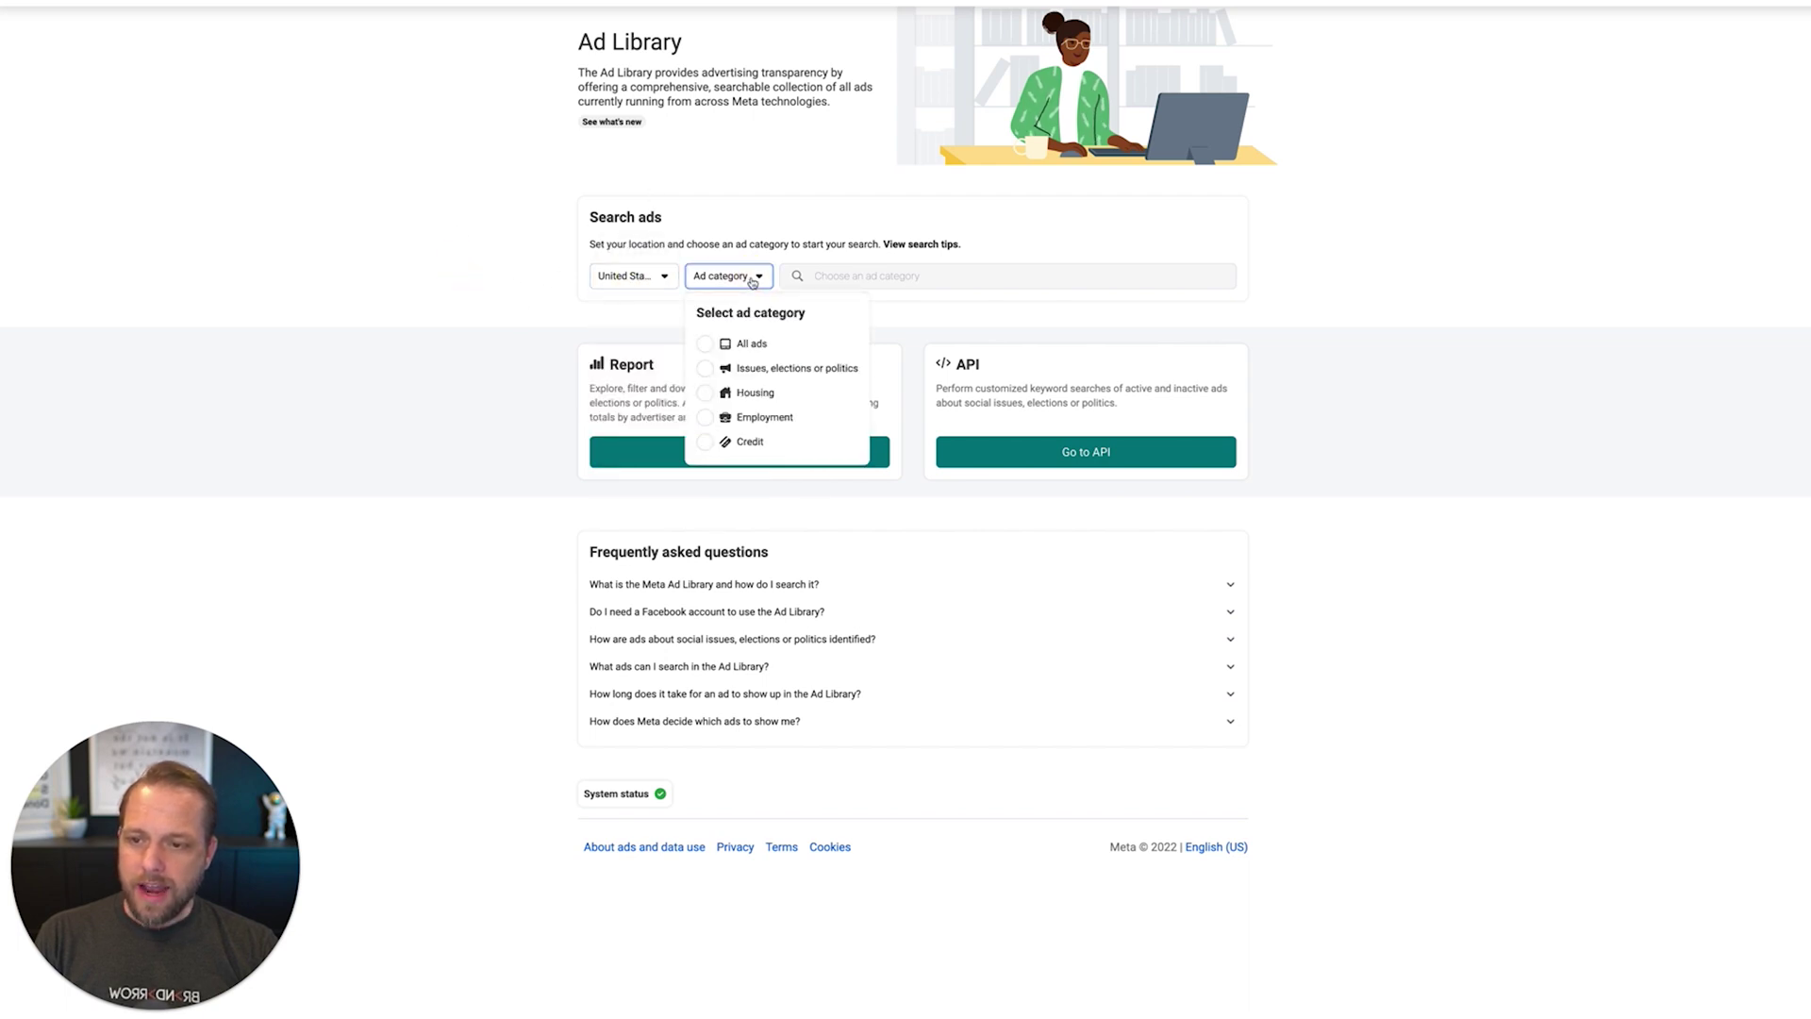
left_click(707, 344)
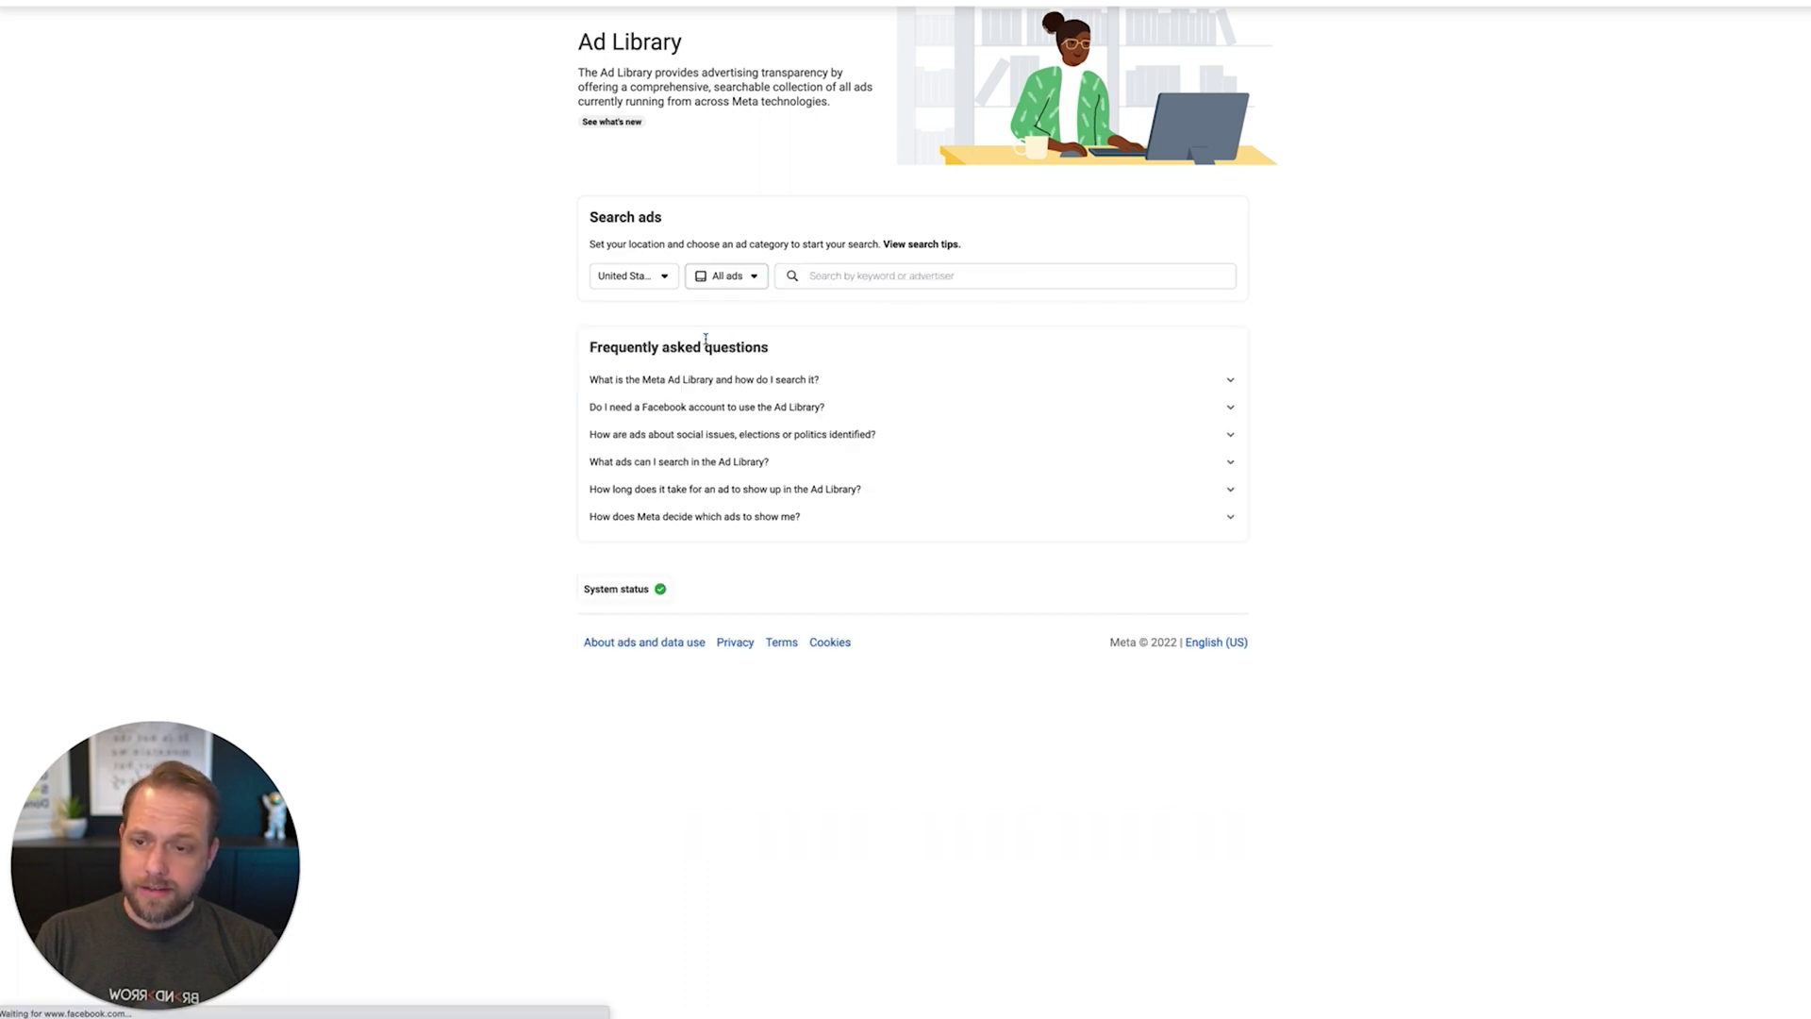
Search the ad library for the exact phrase "dentist"
left_click(886, 274)
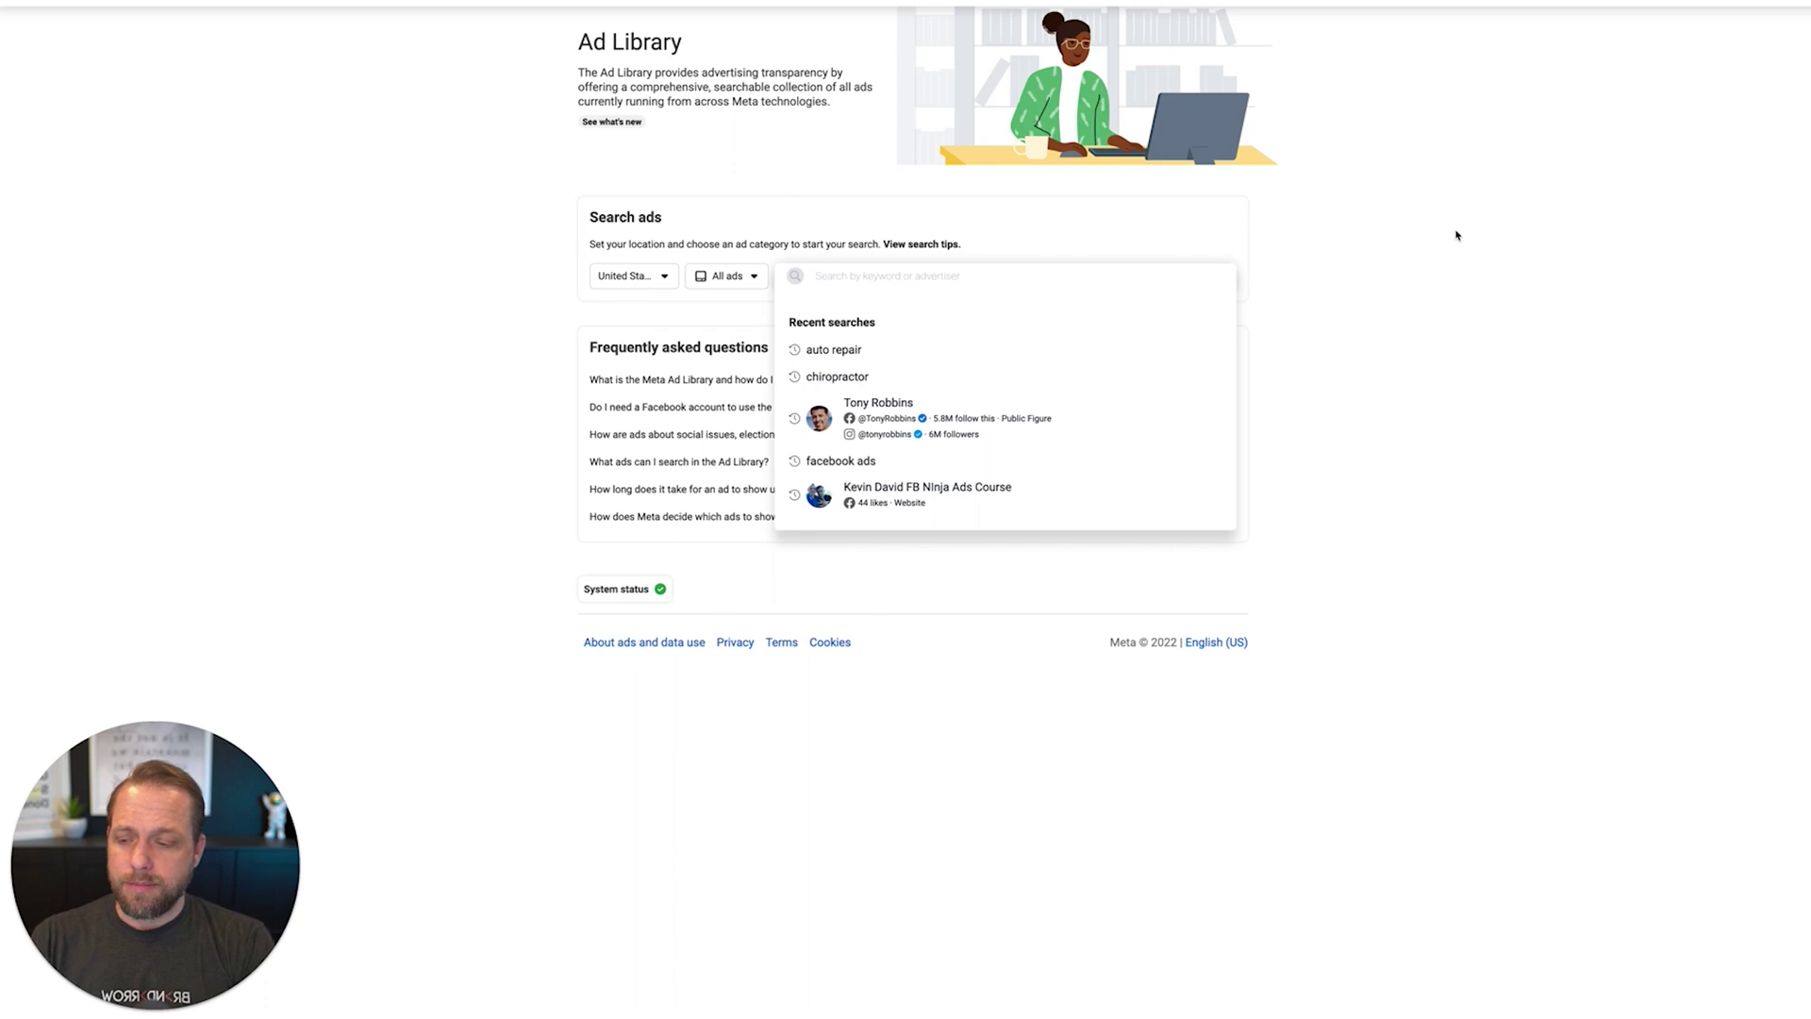
type("de")
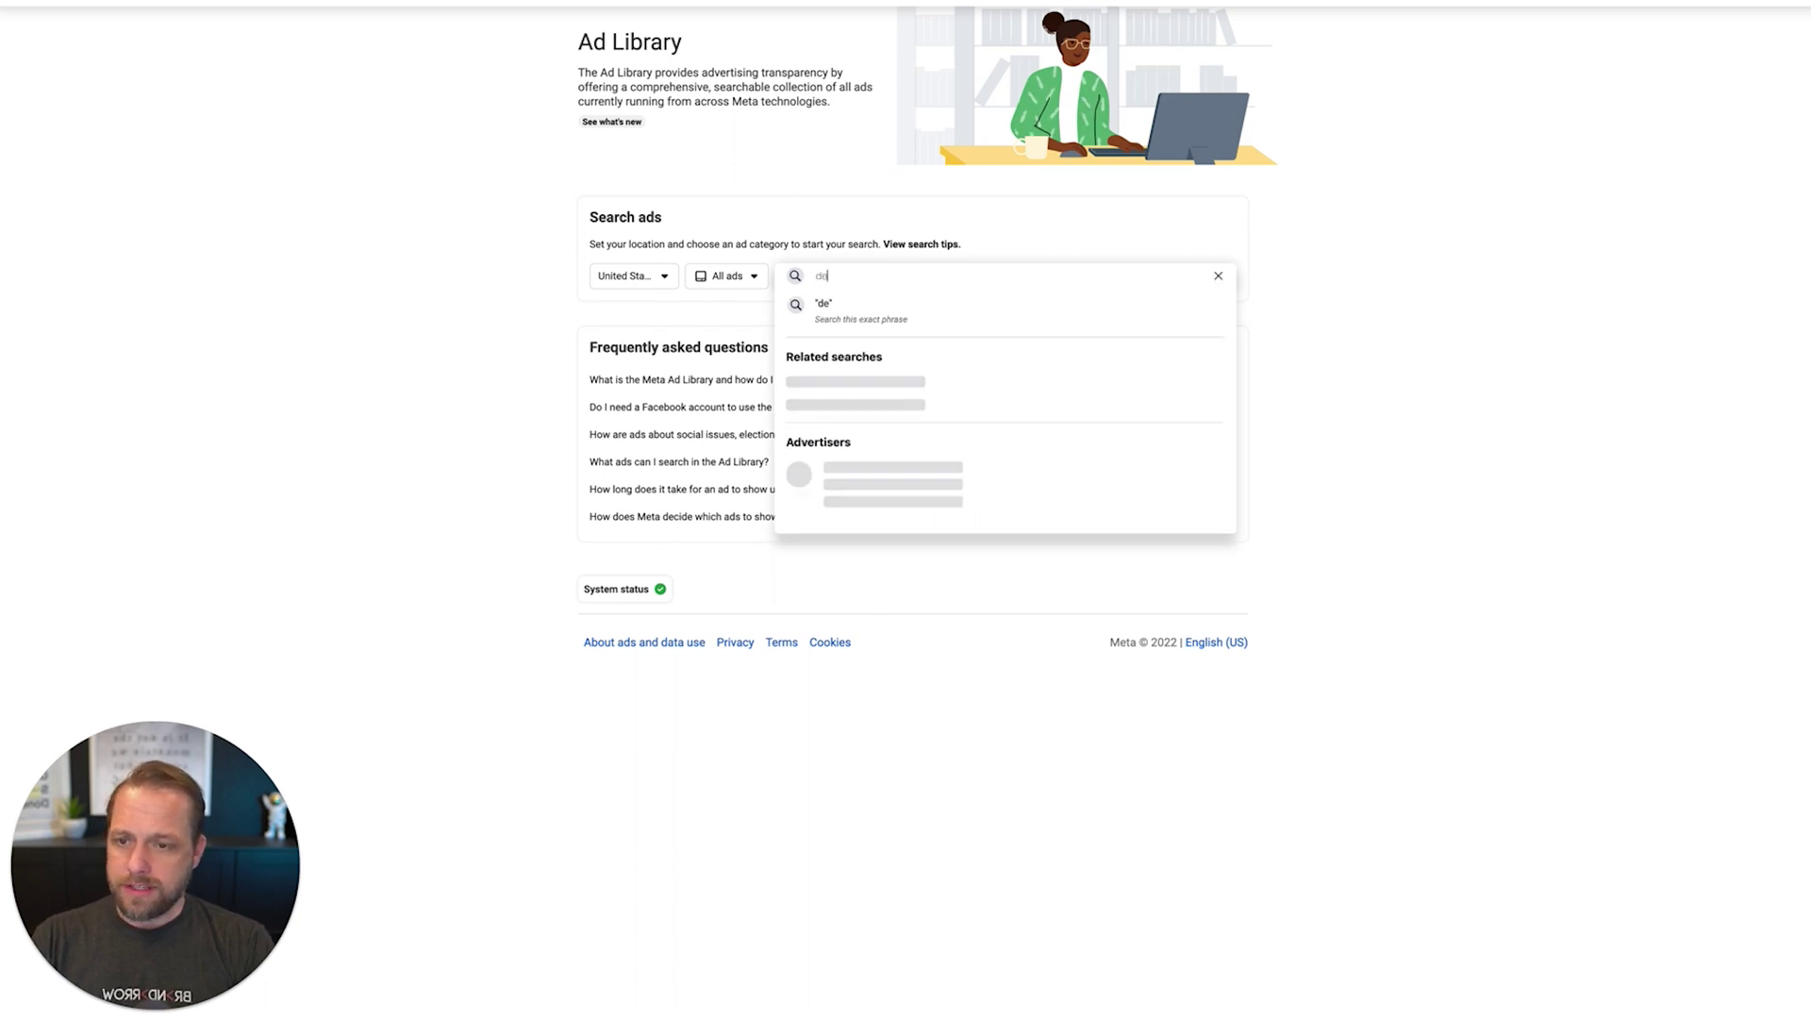
type("ntist")
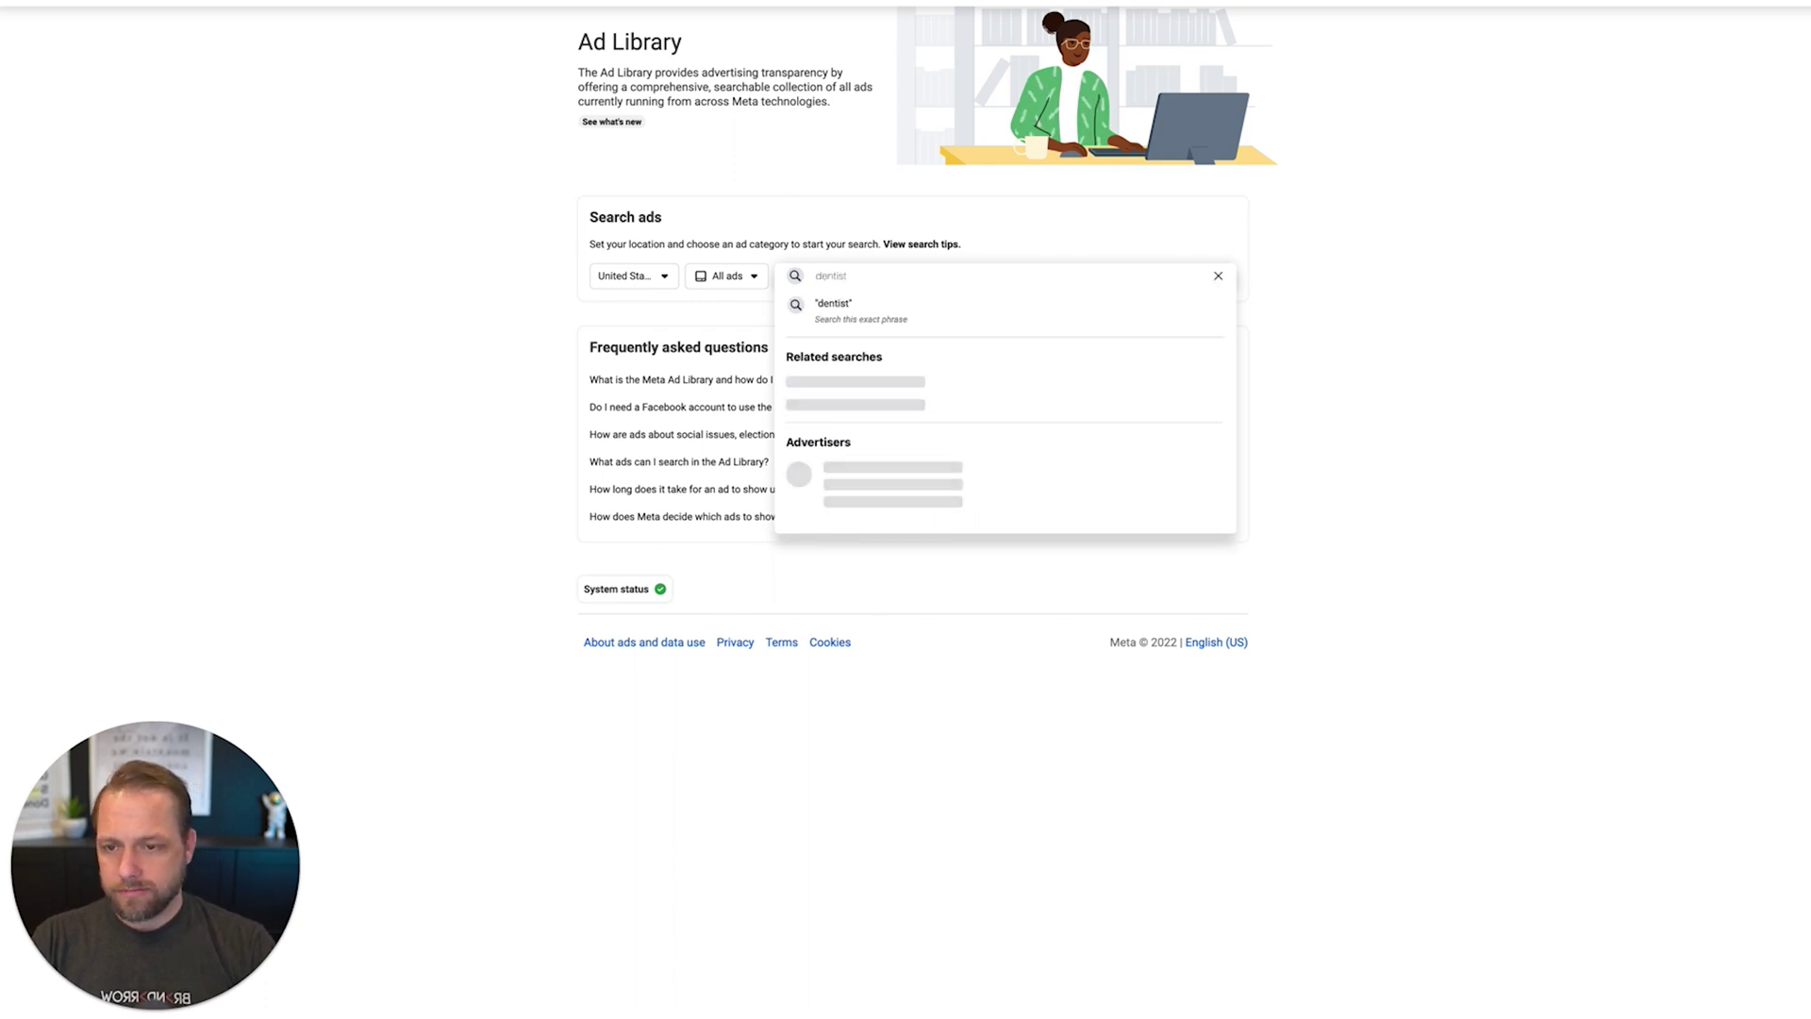
left_click(842, 308)
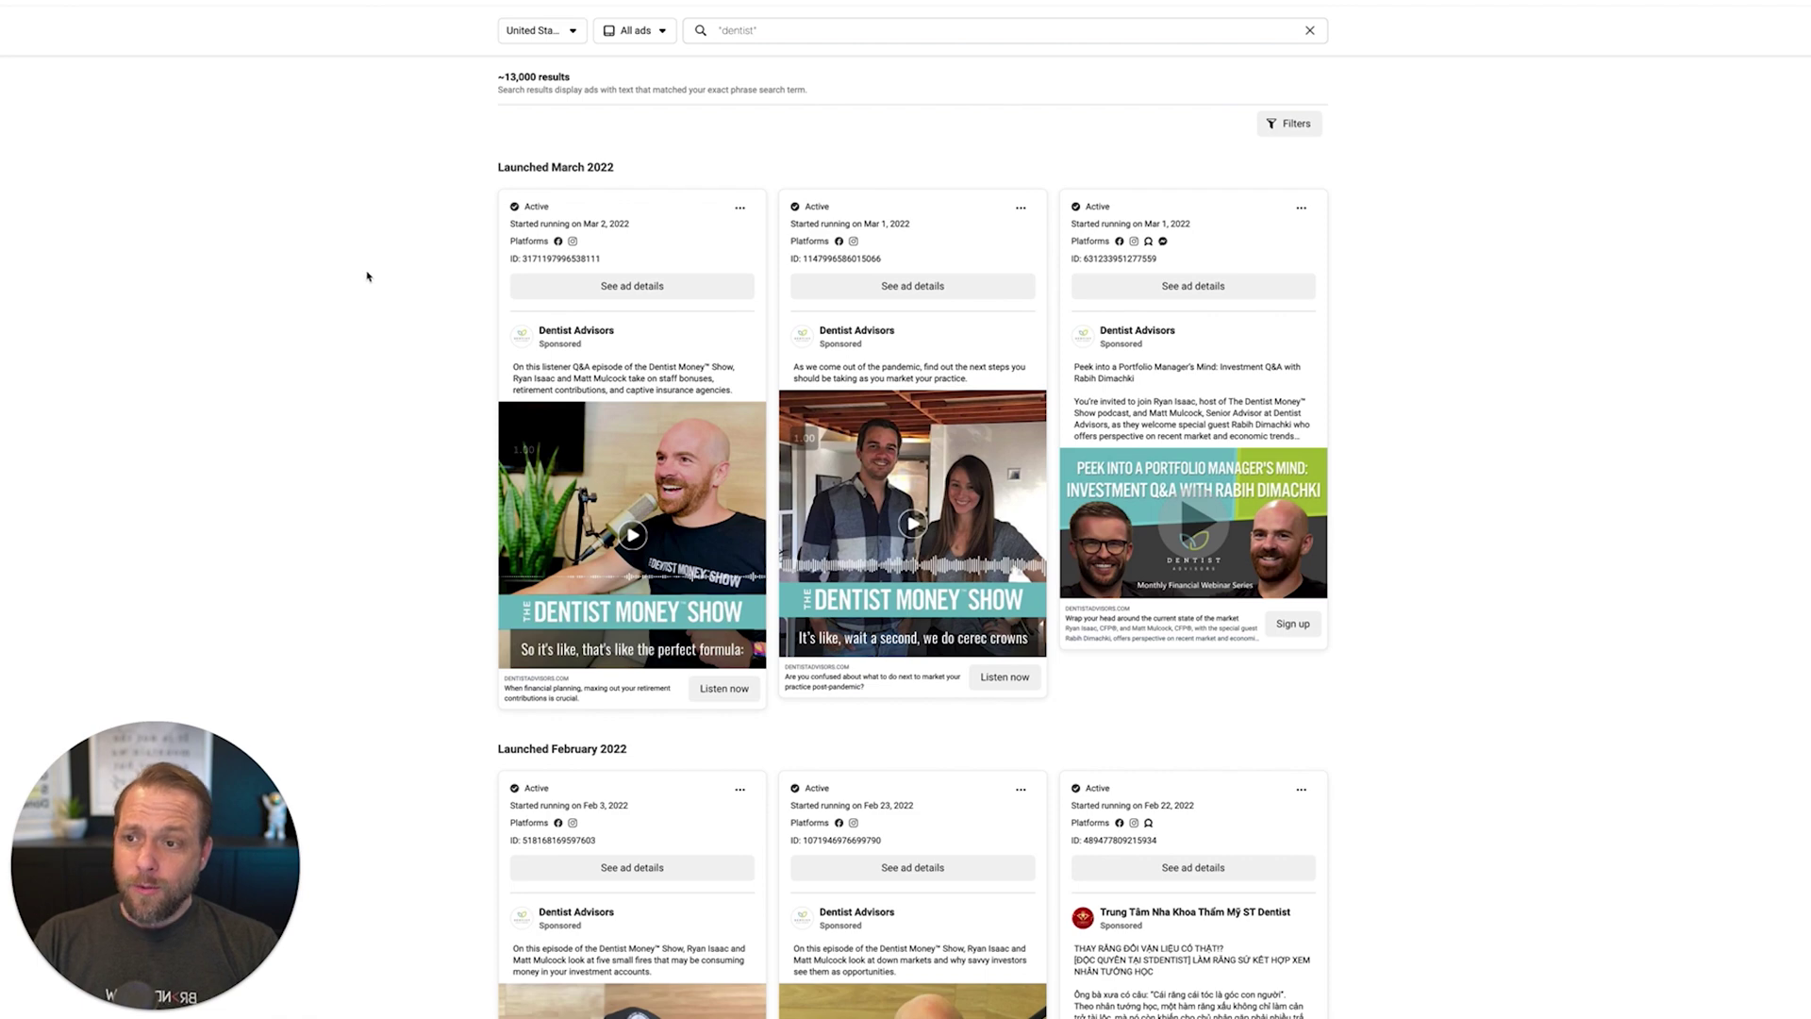
Look through the dentist ads, open the result filters and set the active status to Active ads
scroll(438, 279, "down", 2)
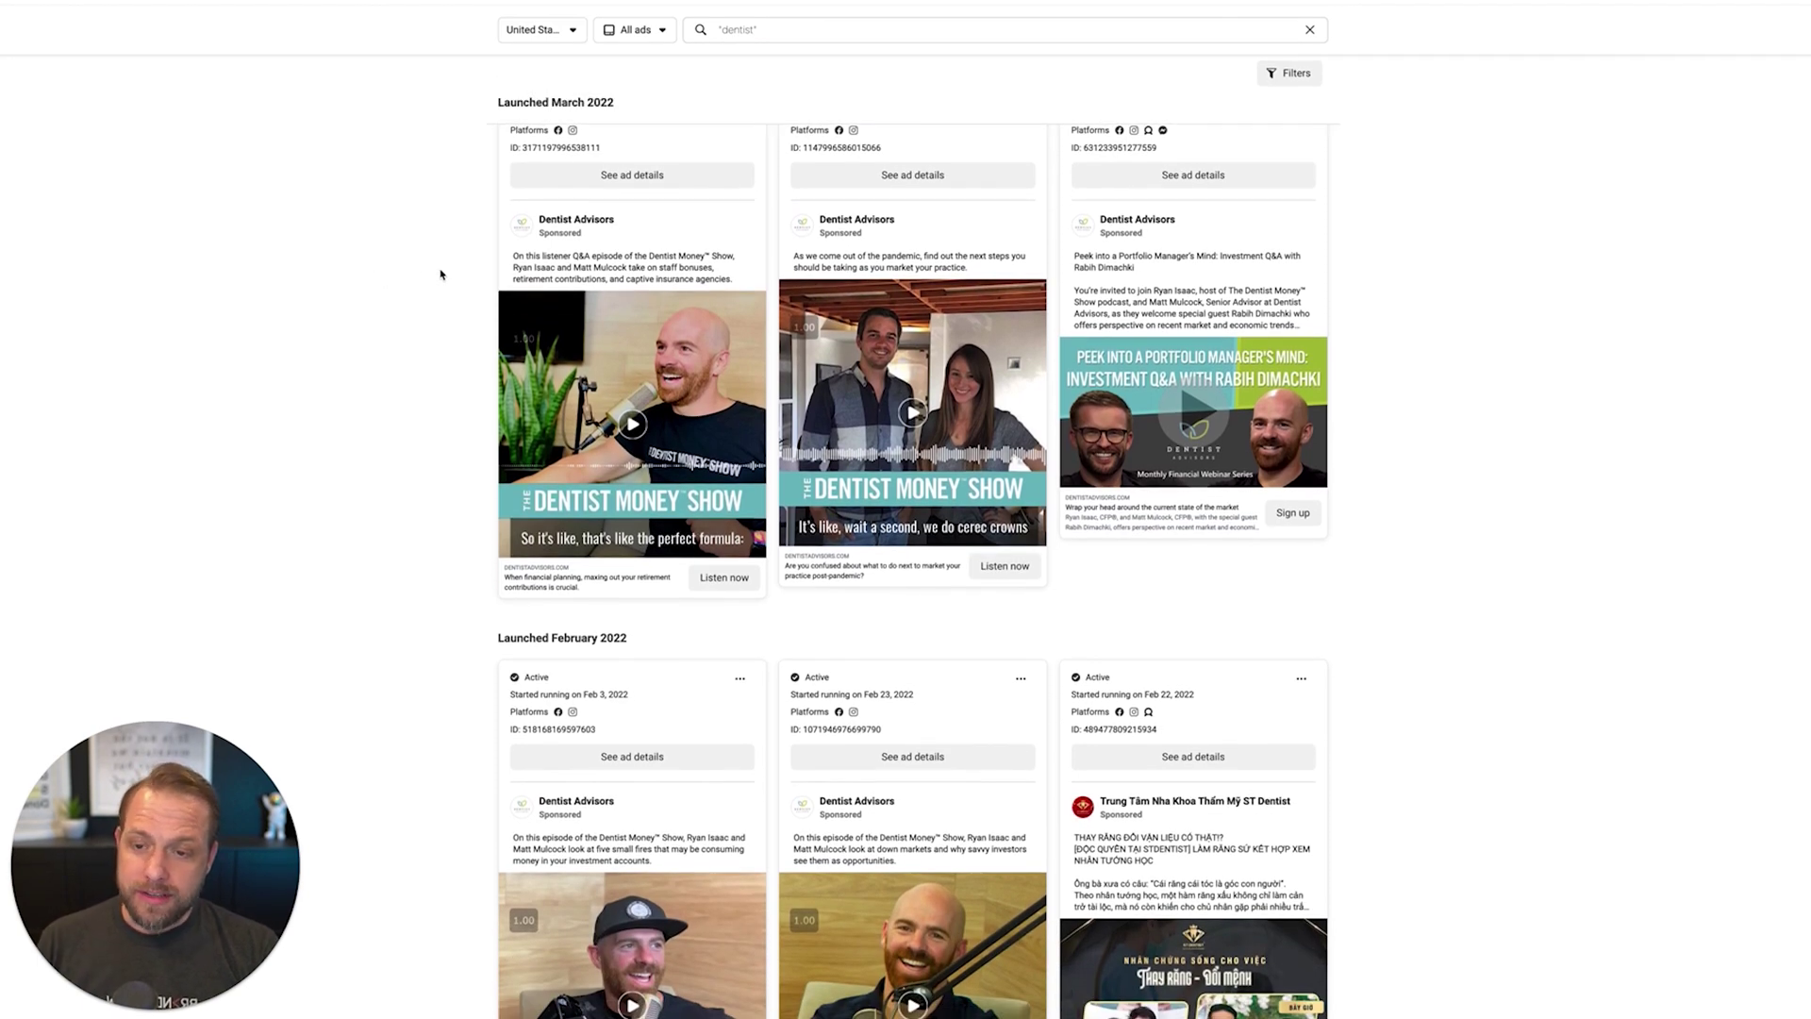
scroll(440, 274, "down", 12)
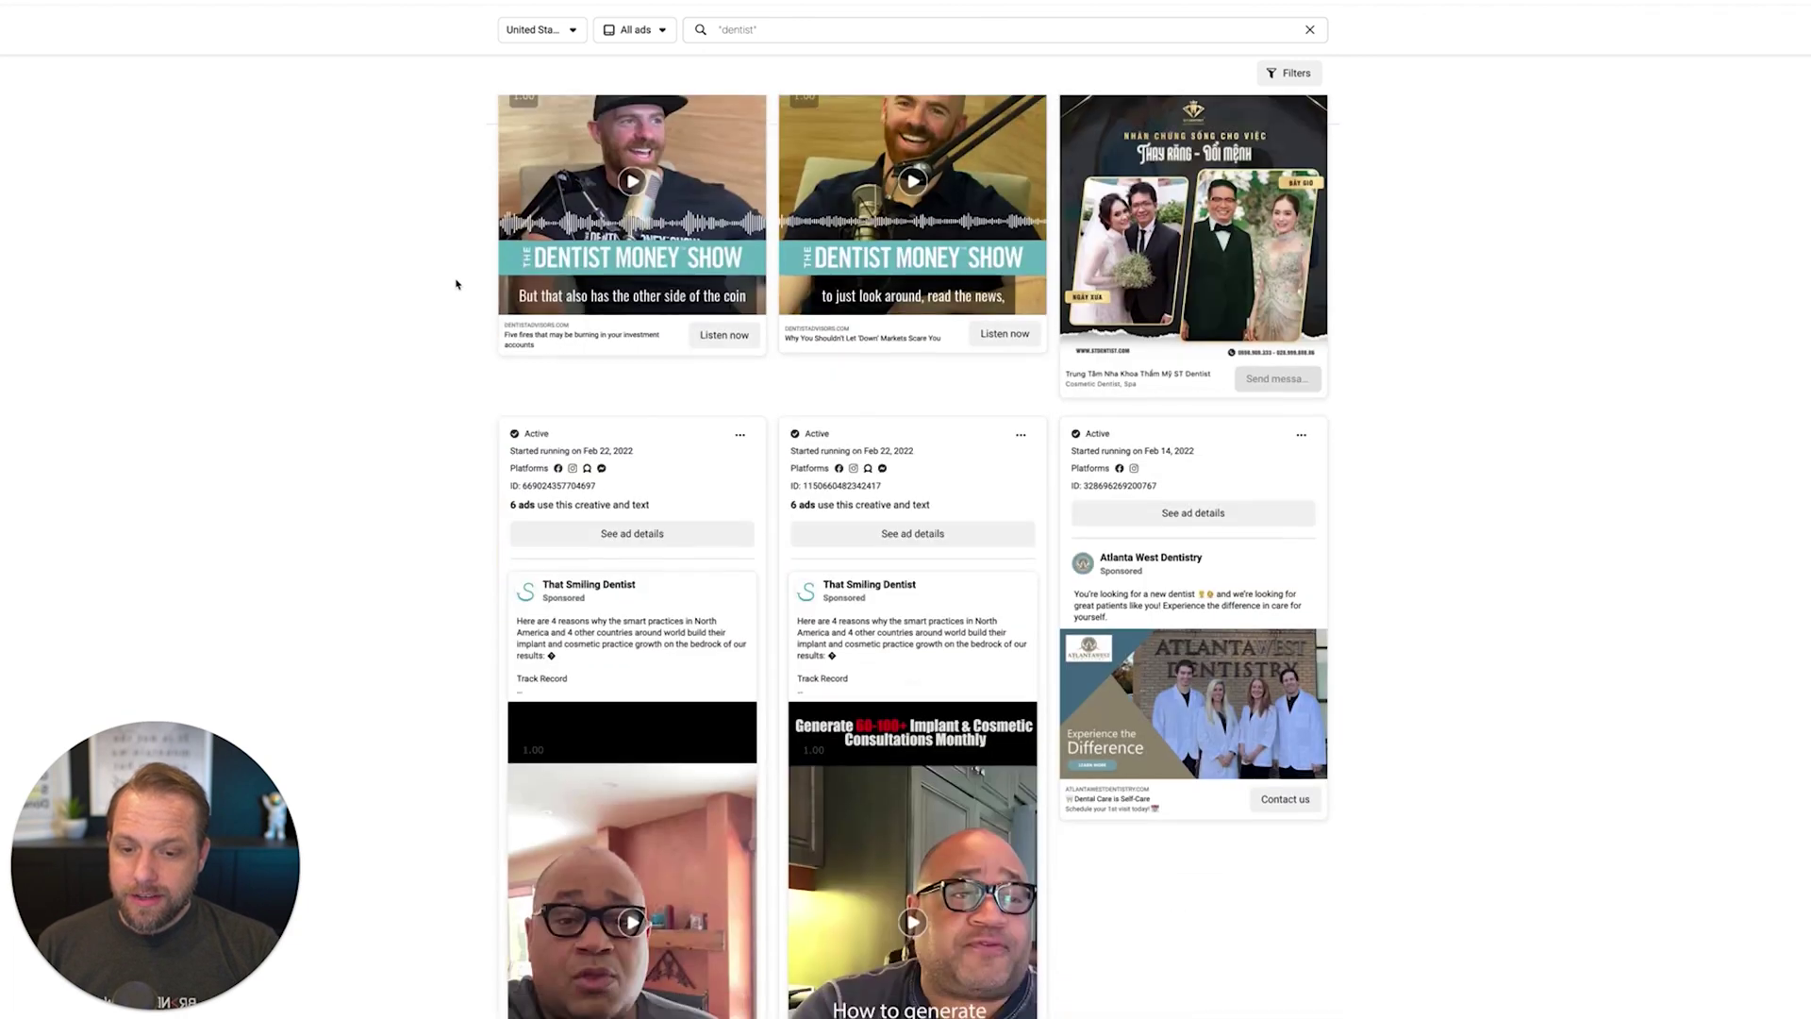
scroll(456, 285, "down", 10)
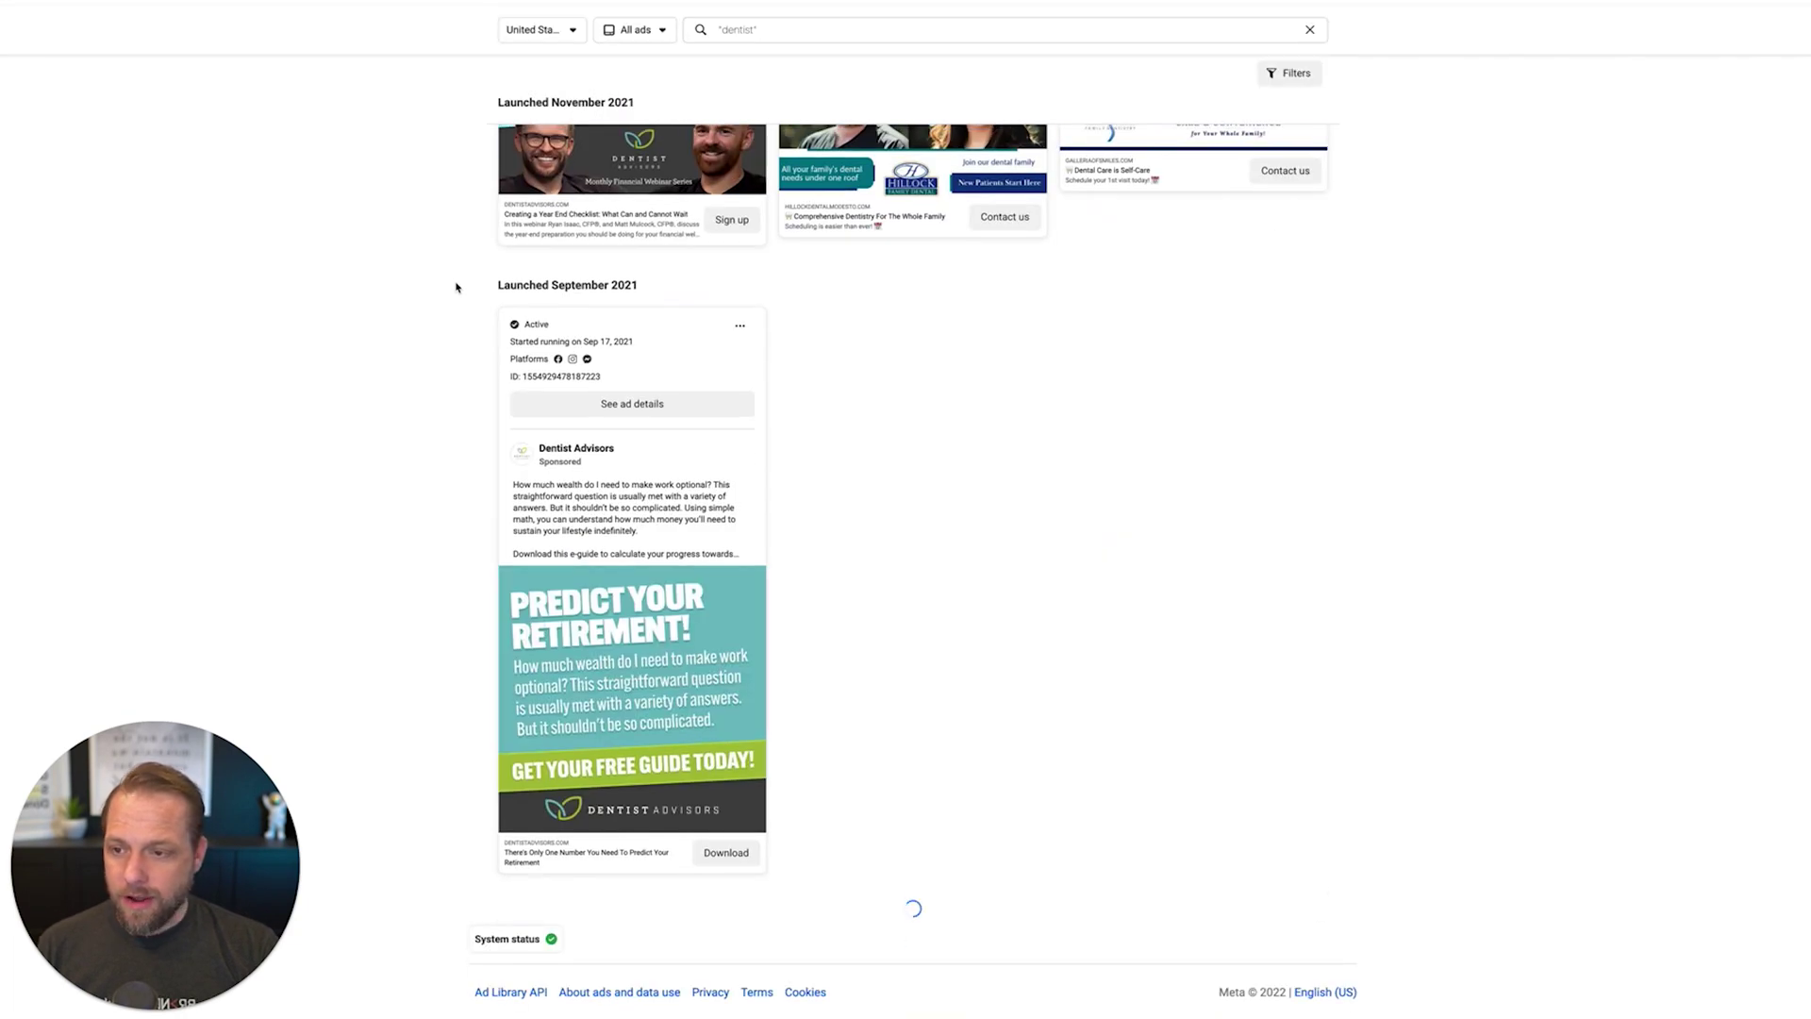
scroll(454, 287, "down", 10)
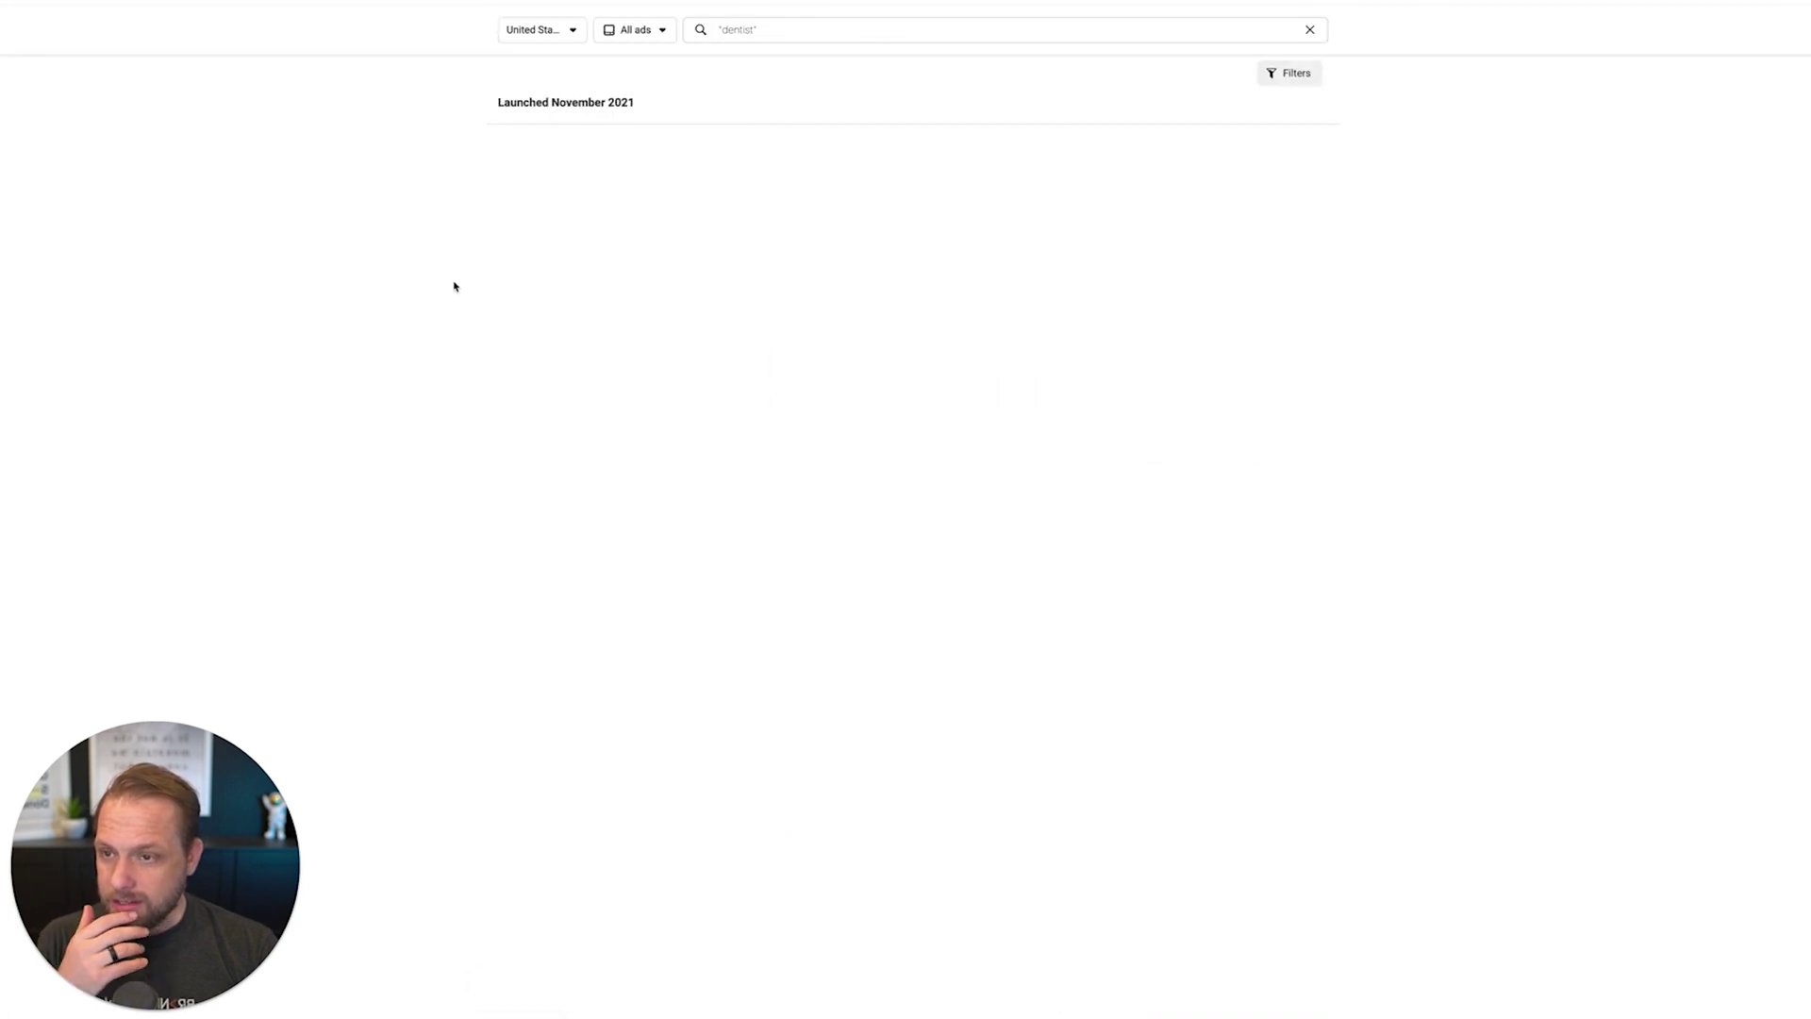
left_click(1291, 76)
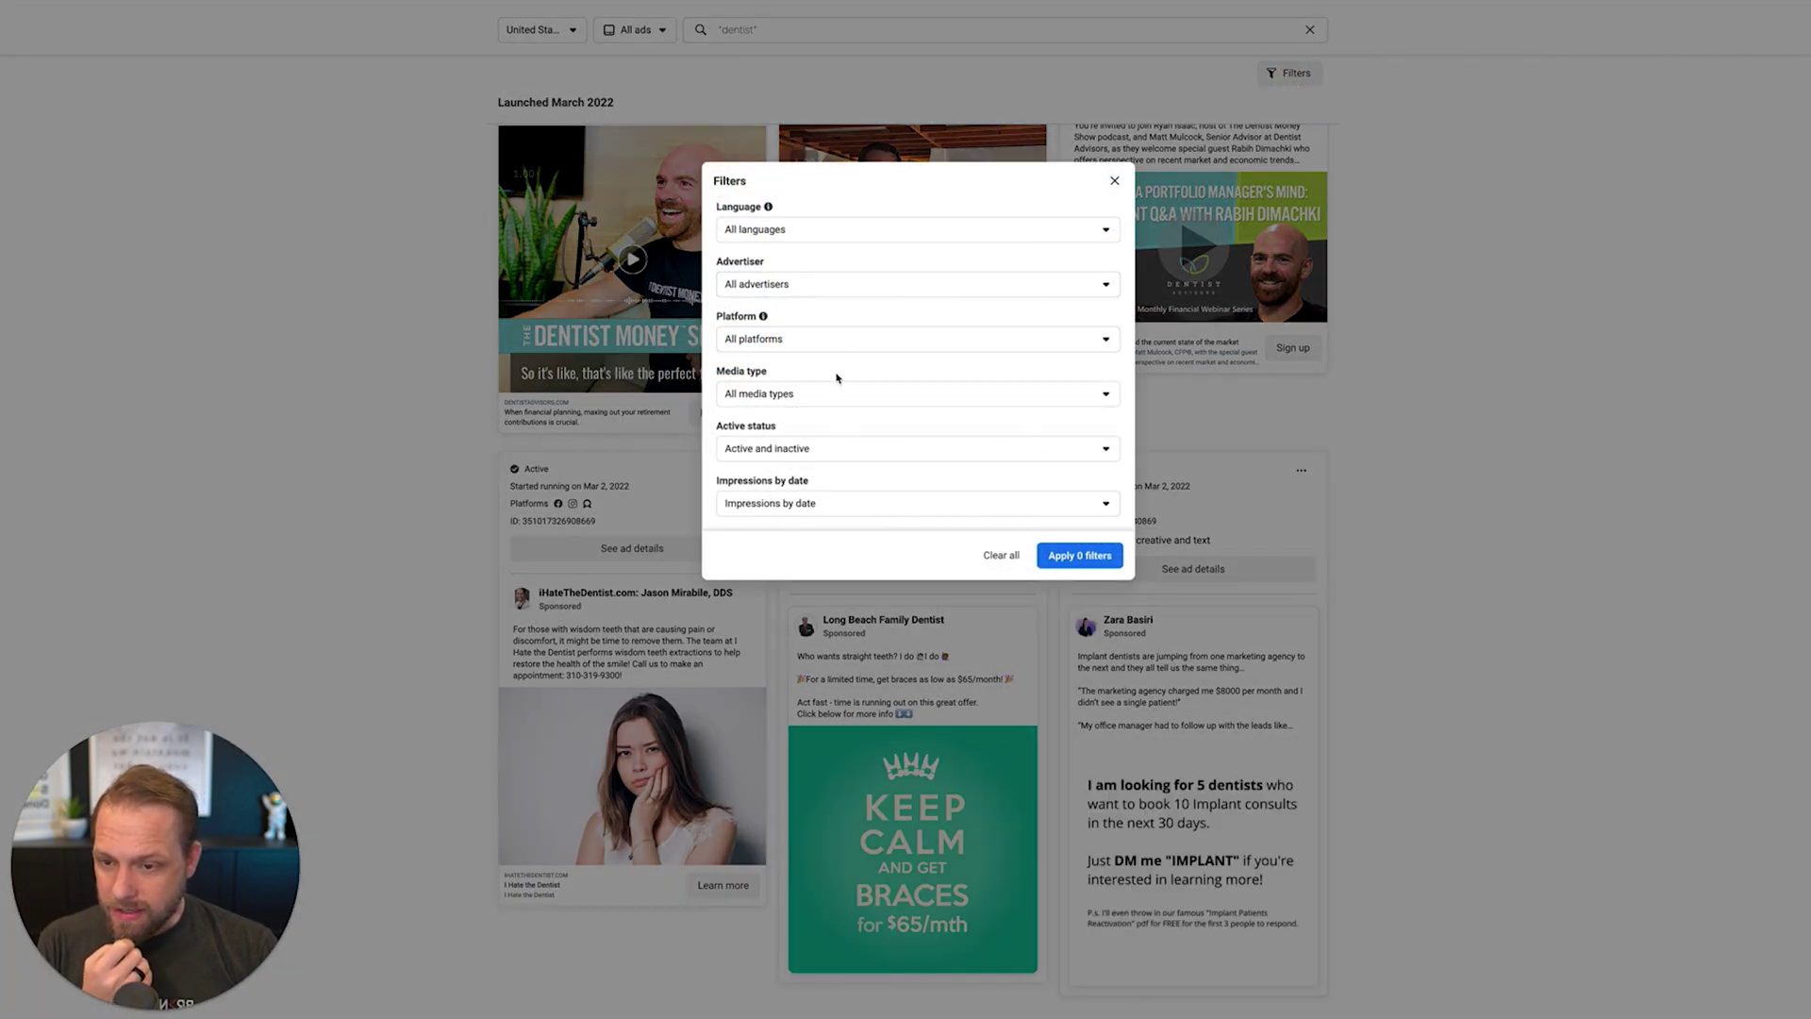
left_click(836, 450)
left_click(774, 511)
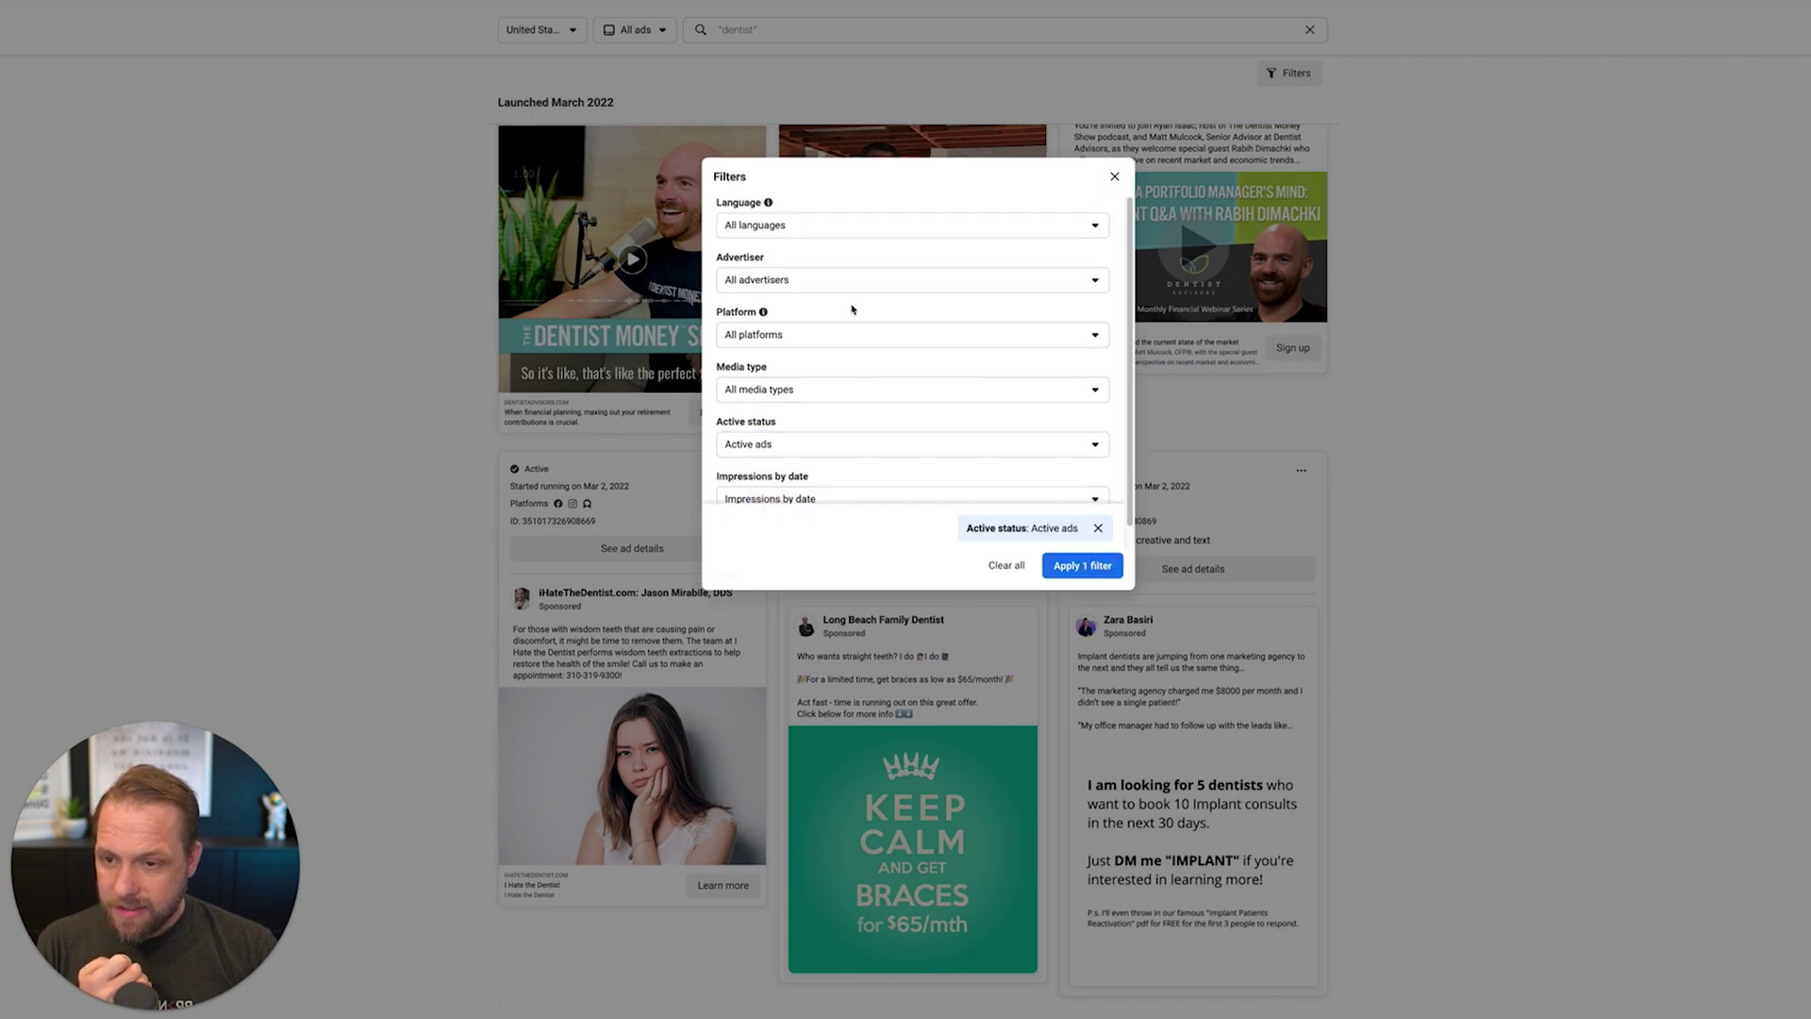
Limit impressions by date to on or before Dec 31, 2021 and apply both filters to the results
left_click(865, 283)
left_click(875, 283)
scroll(887, 294, "down", 1)
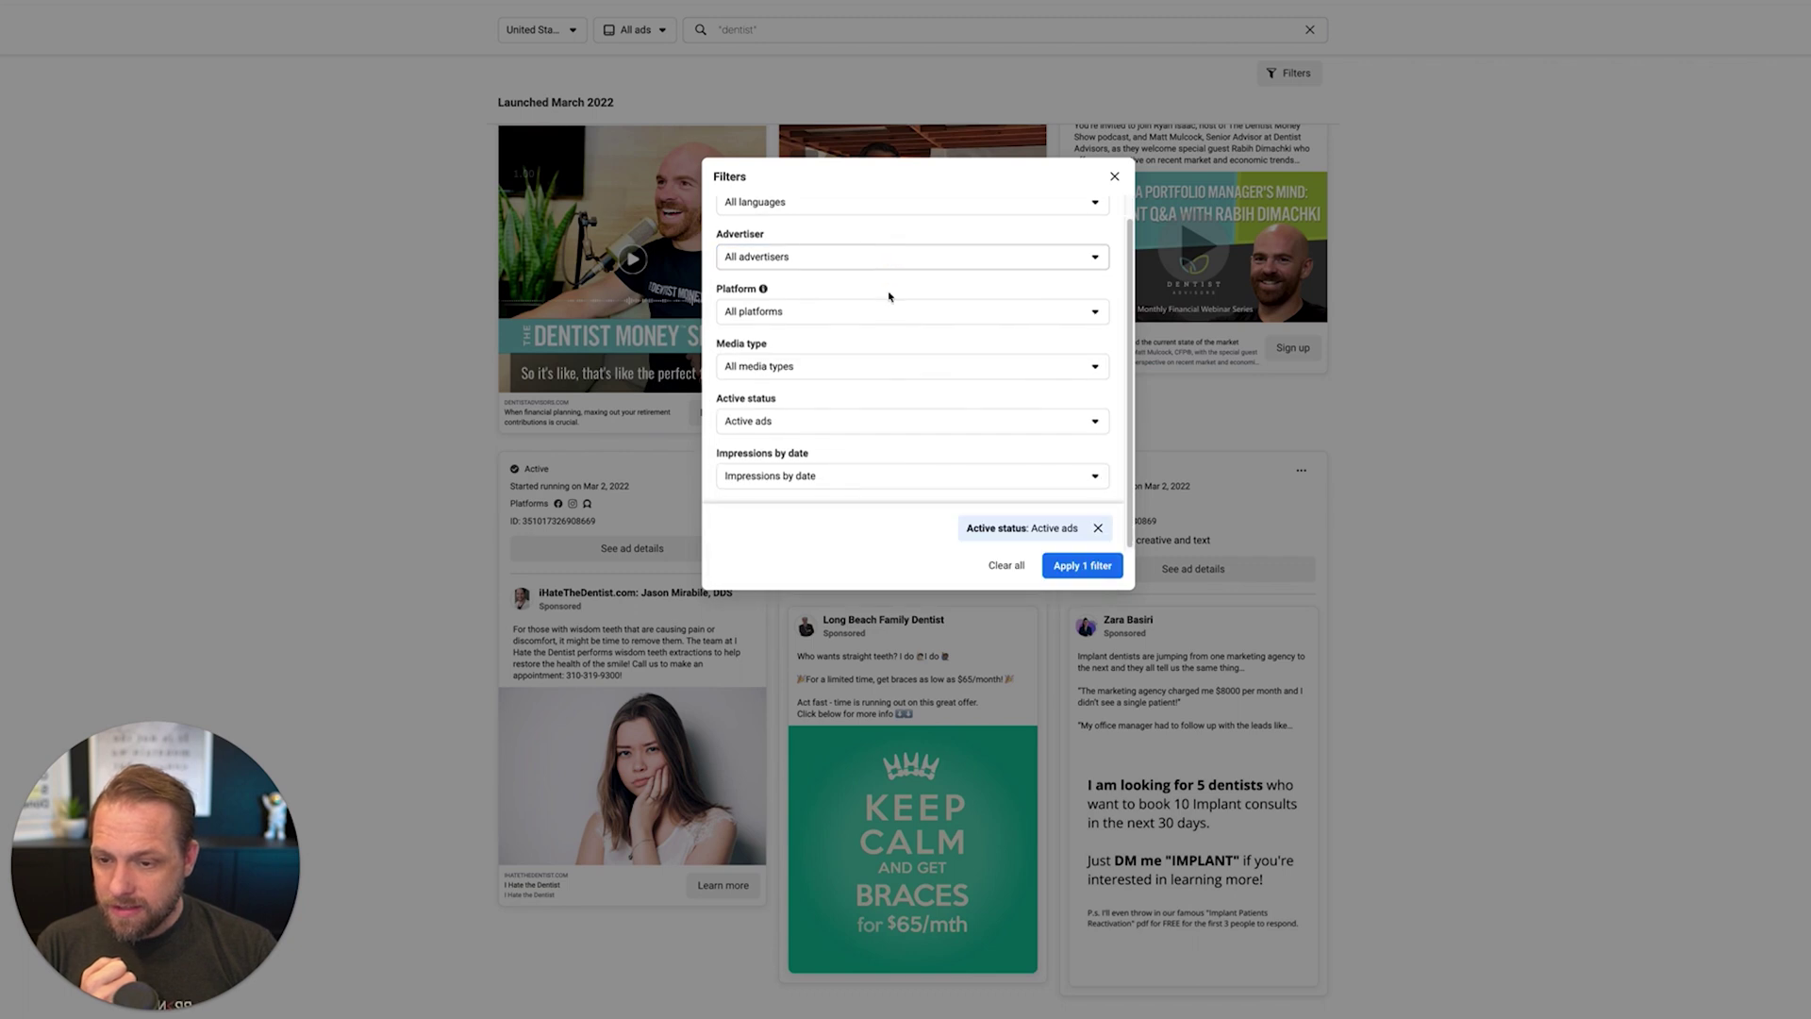
left_click(901, 477)
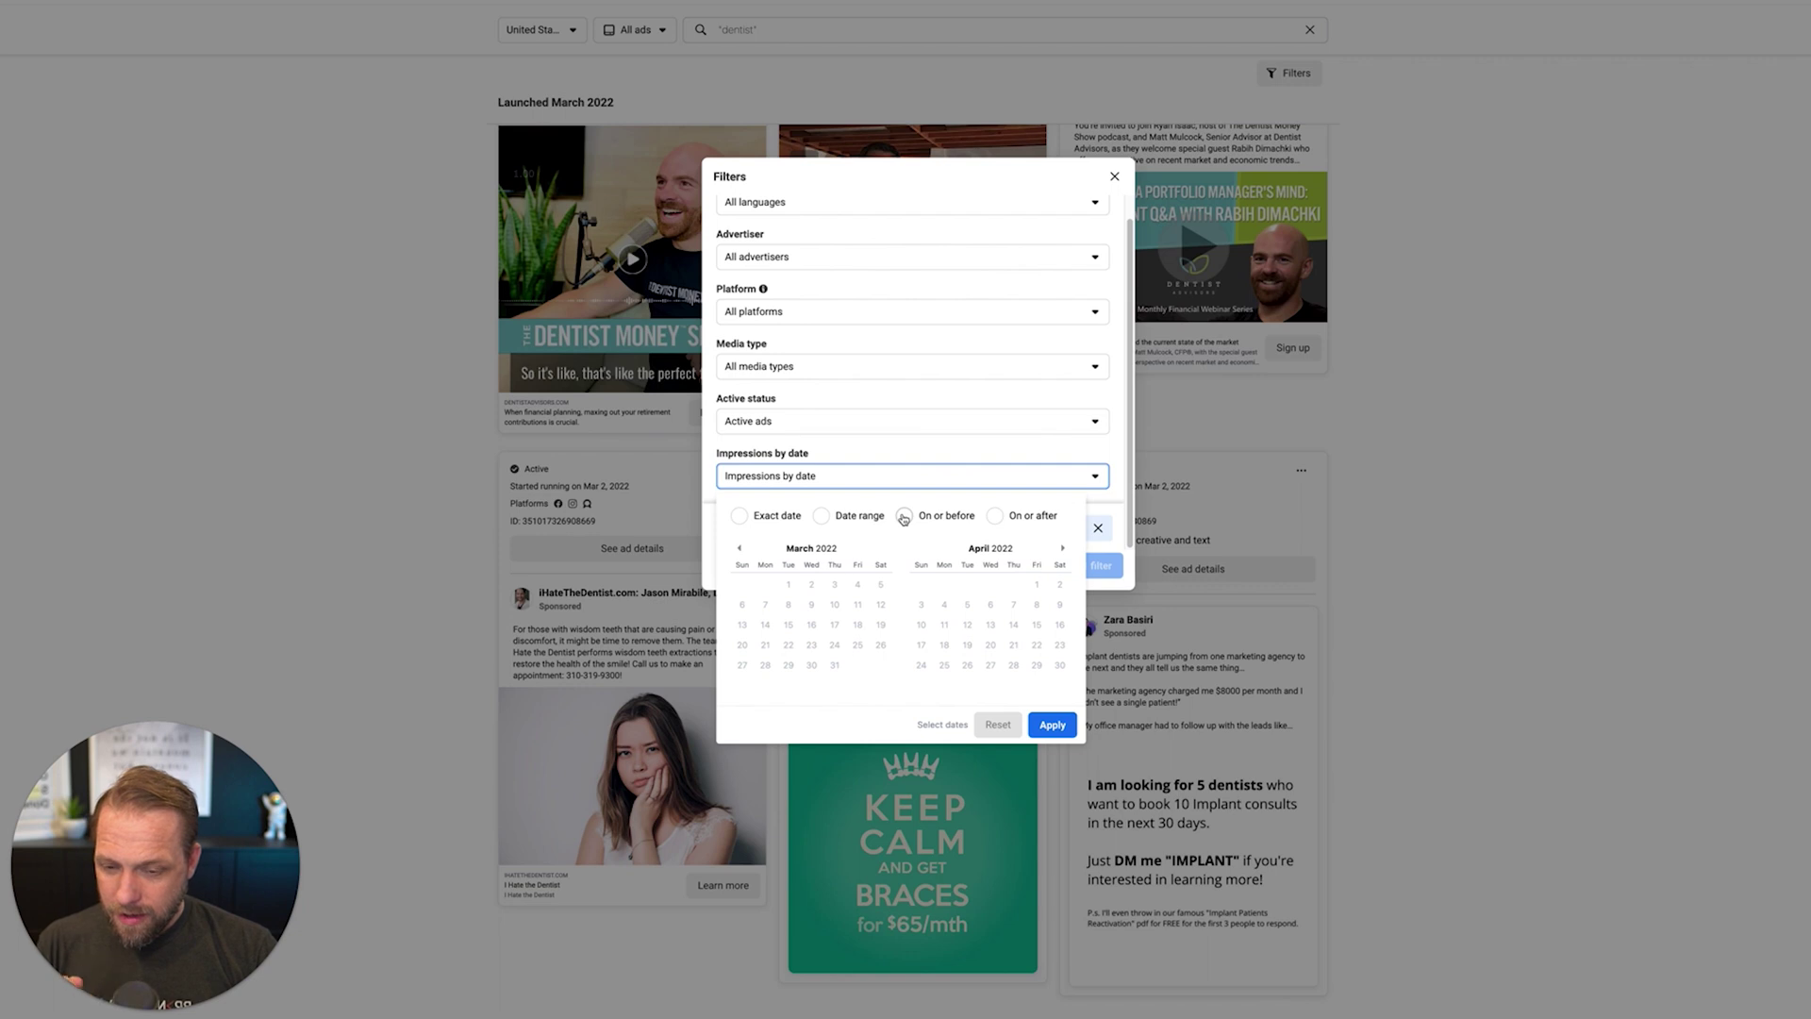
left_click(903, 516)
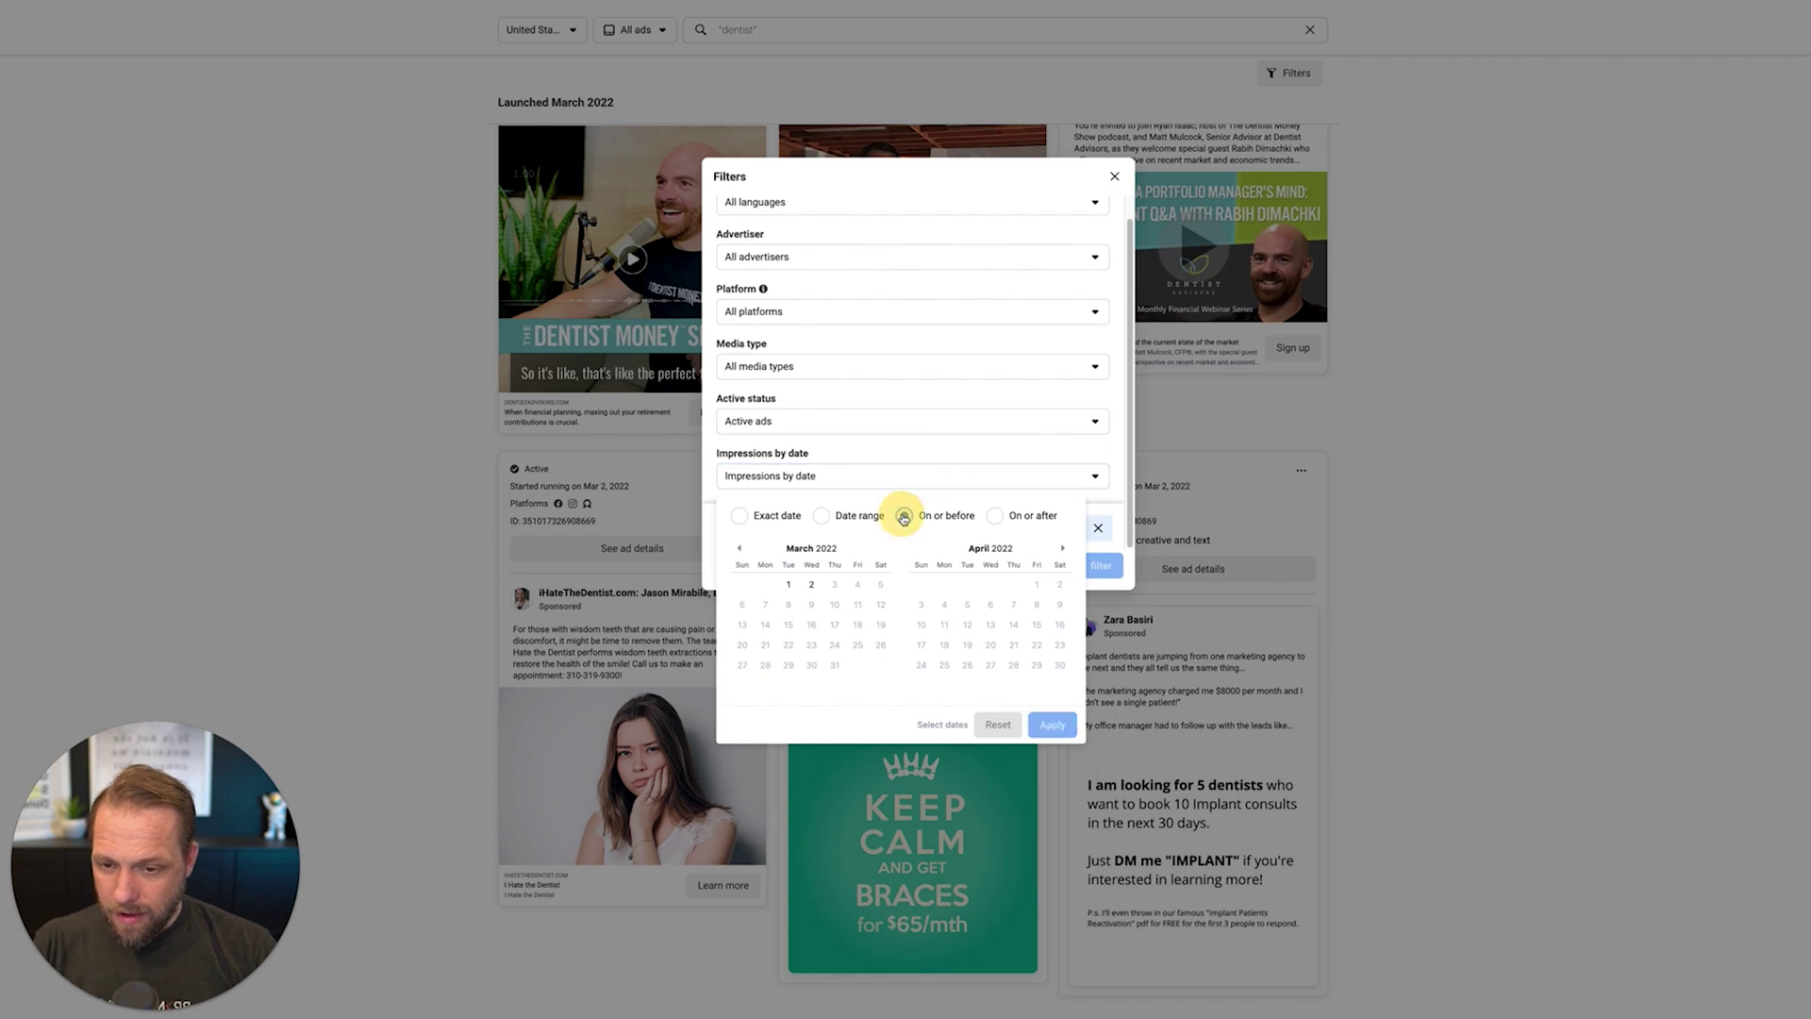
left_click(742, 549)
left_click(741, 549)
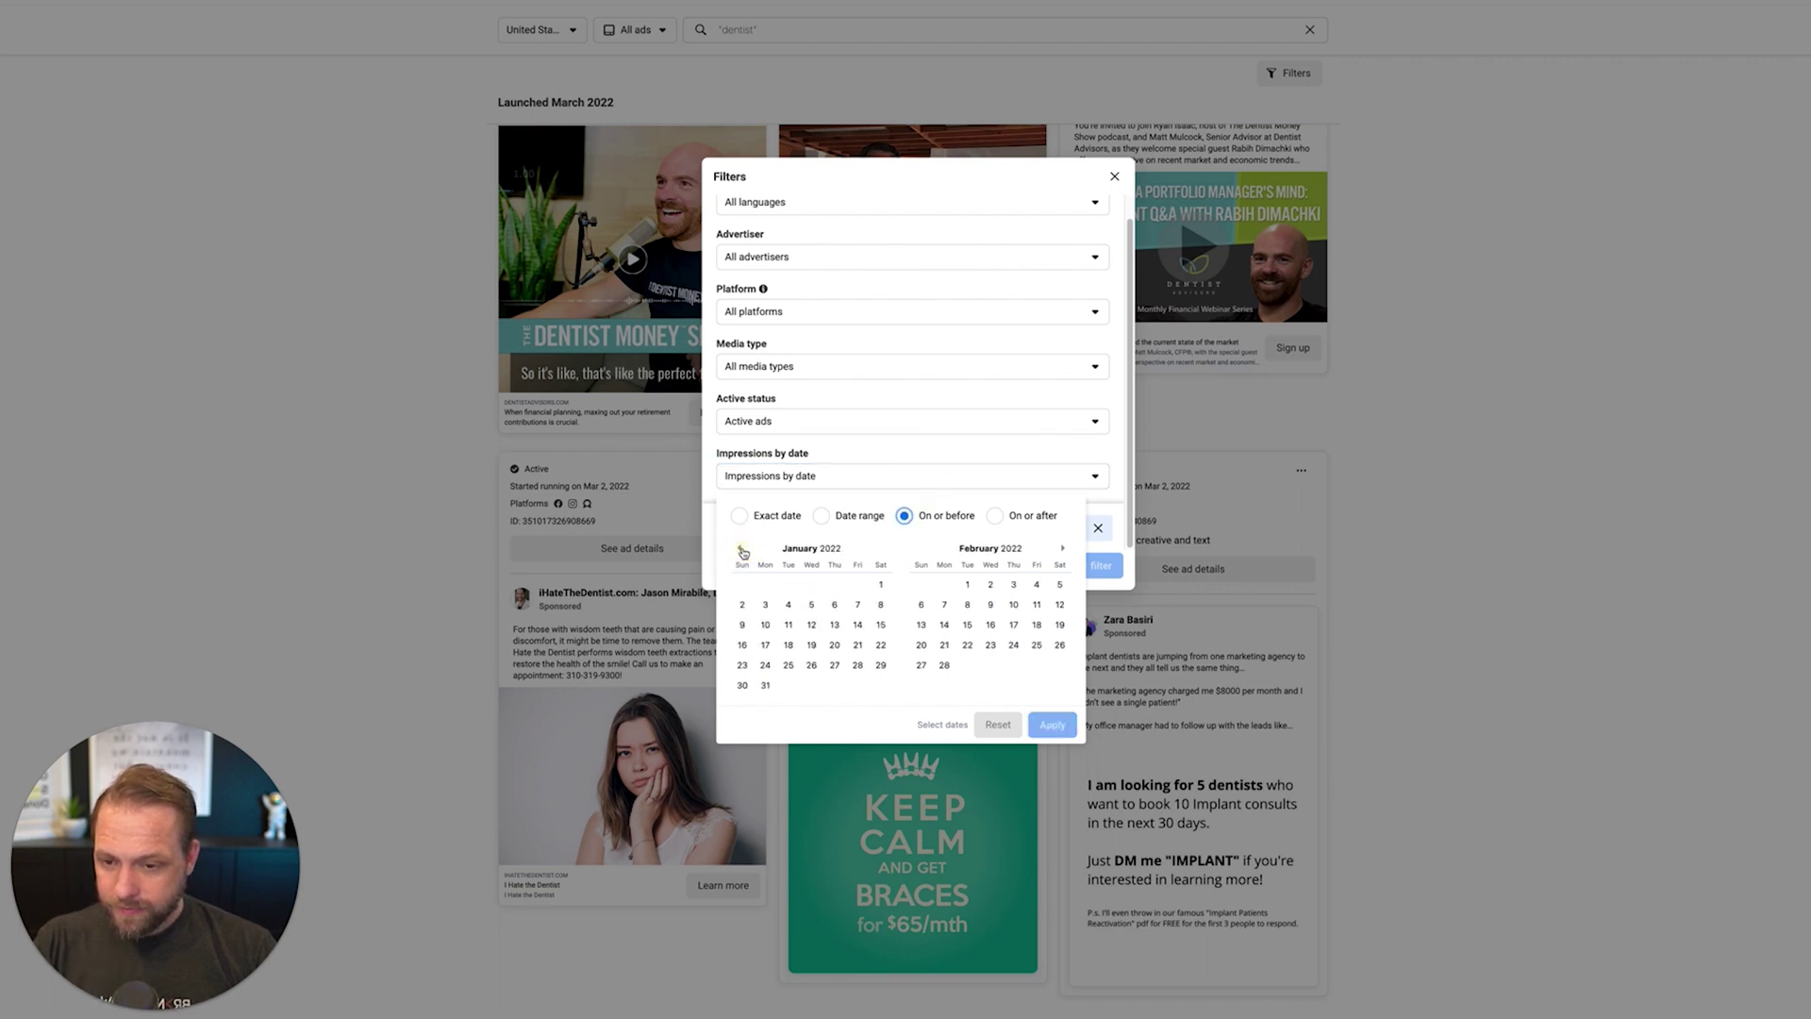
left_click(742, 549)
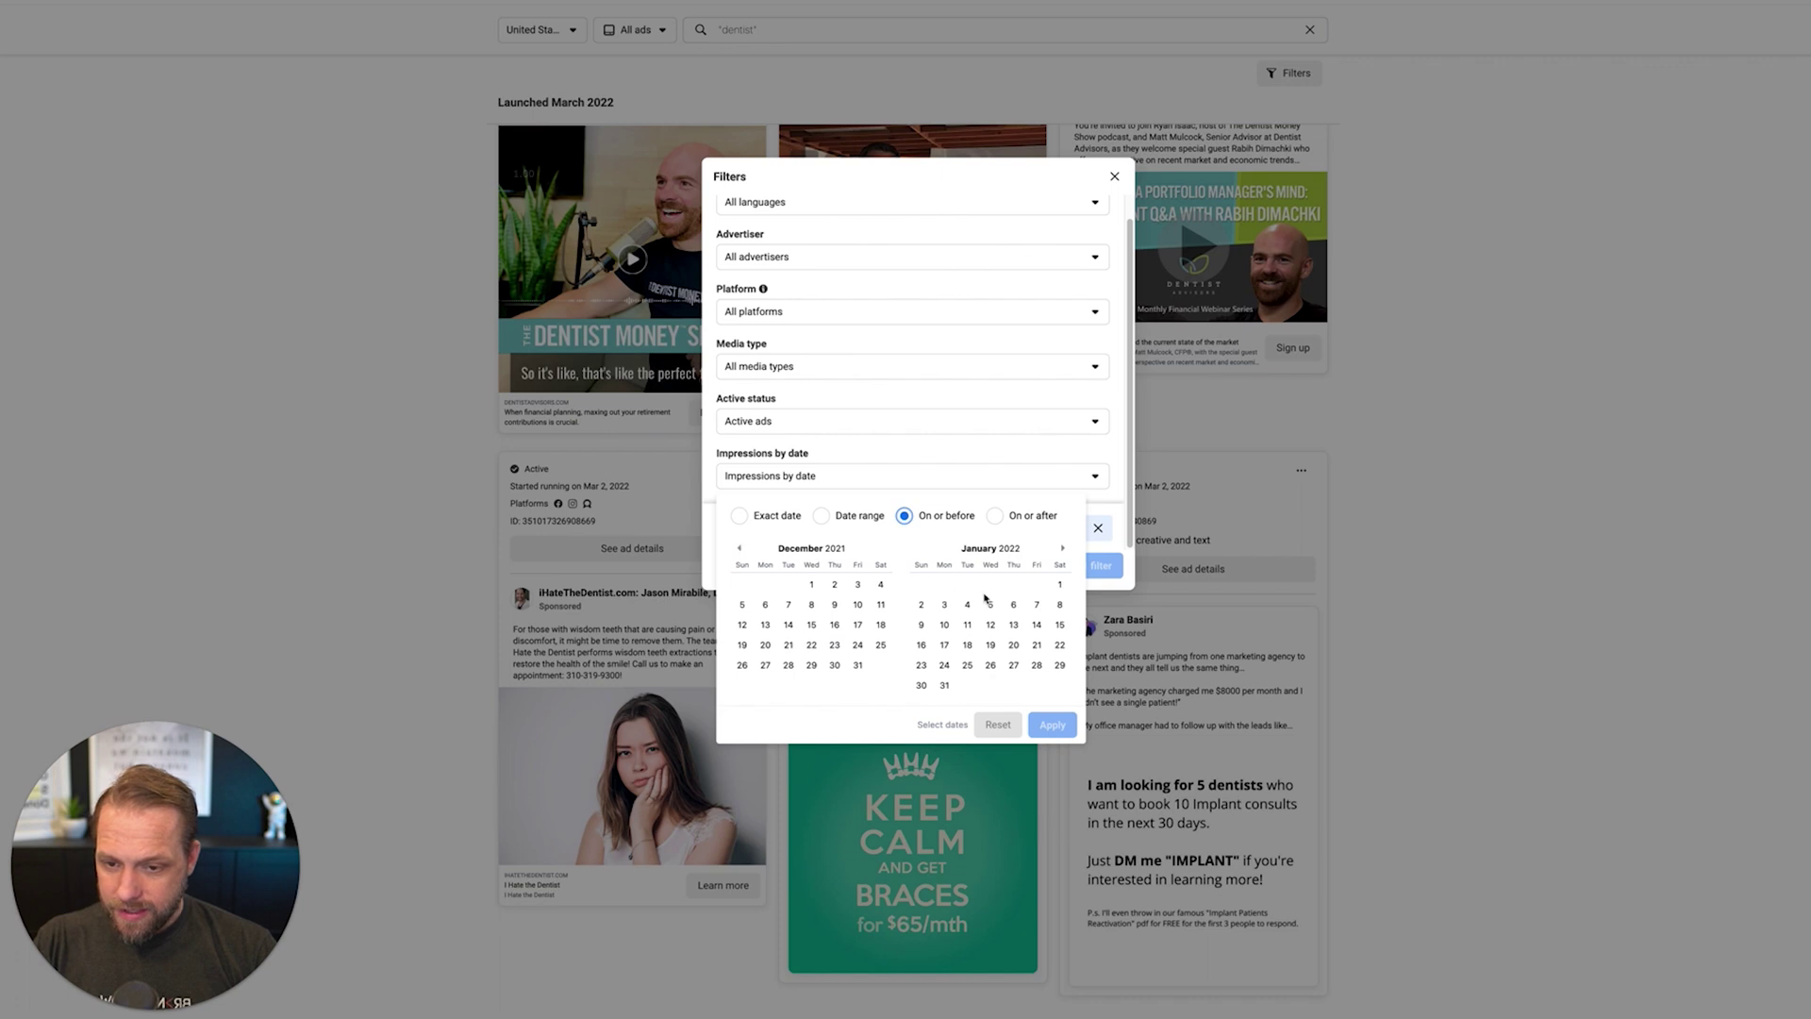
left_click(856, 666)
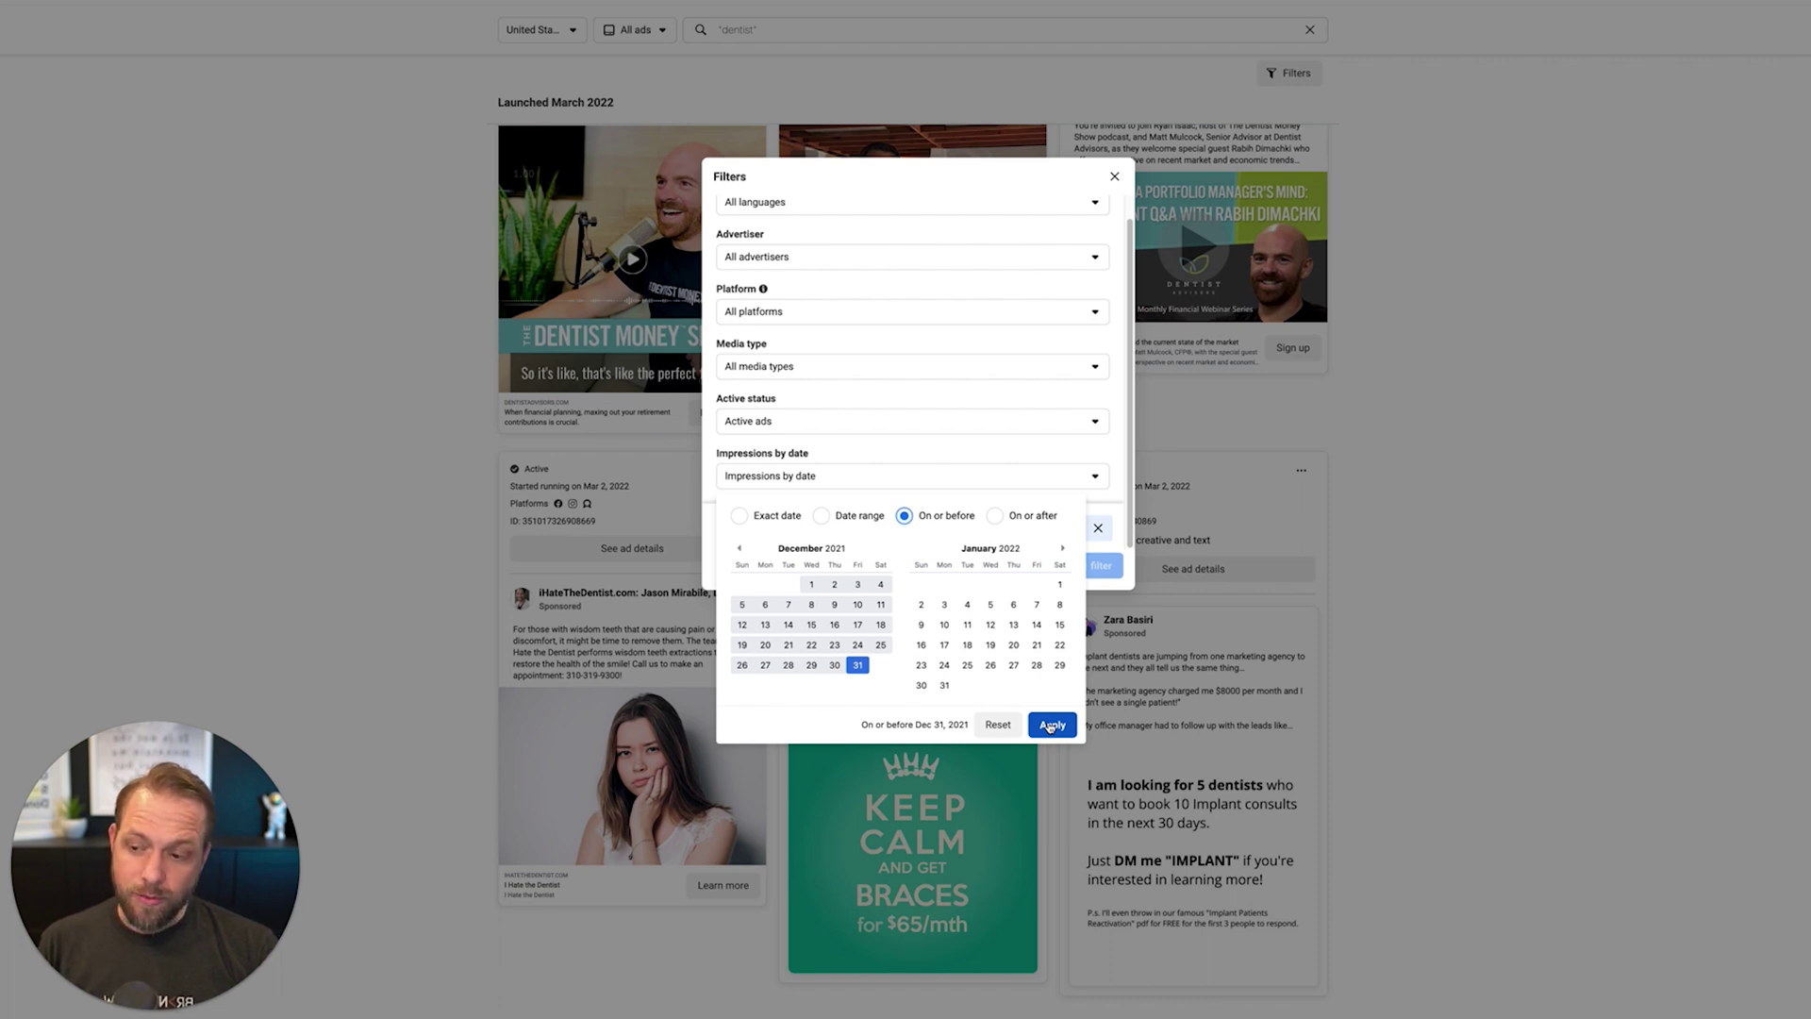
left_click(1051, 726)
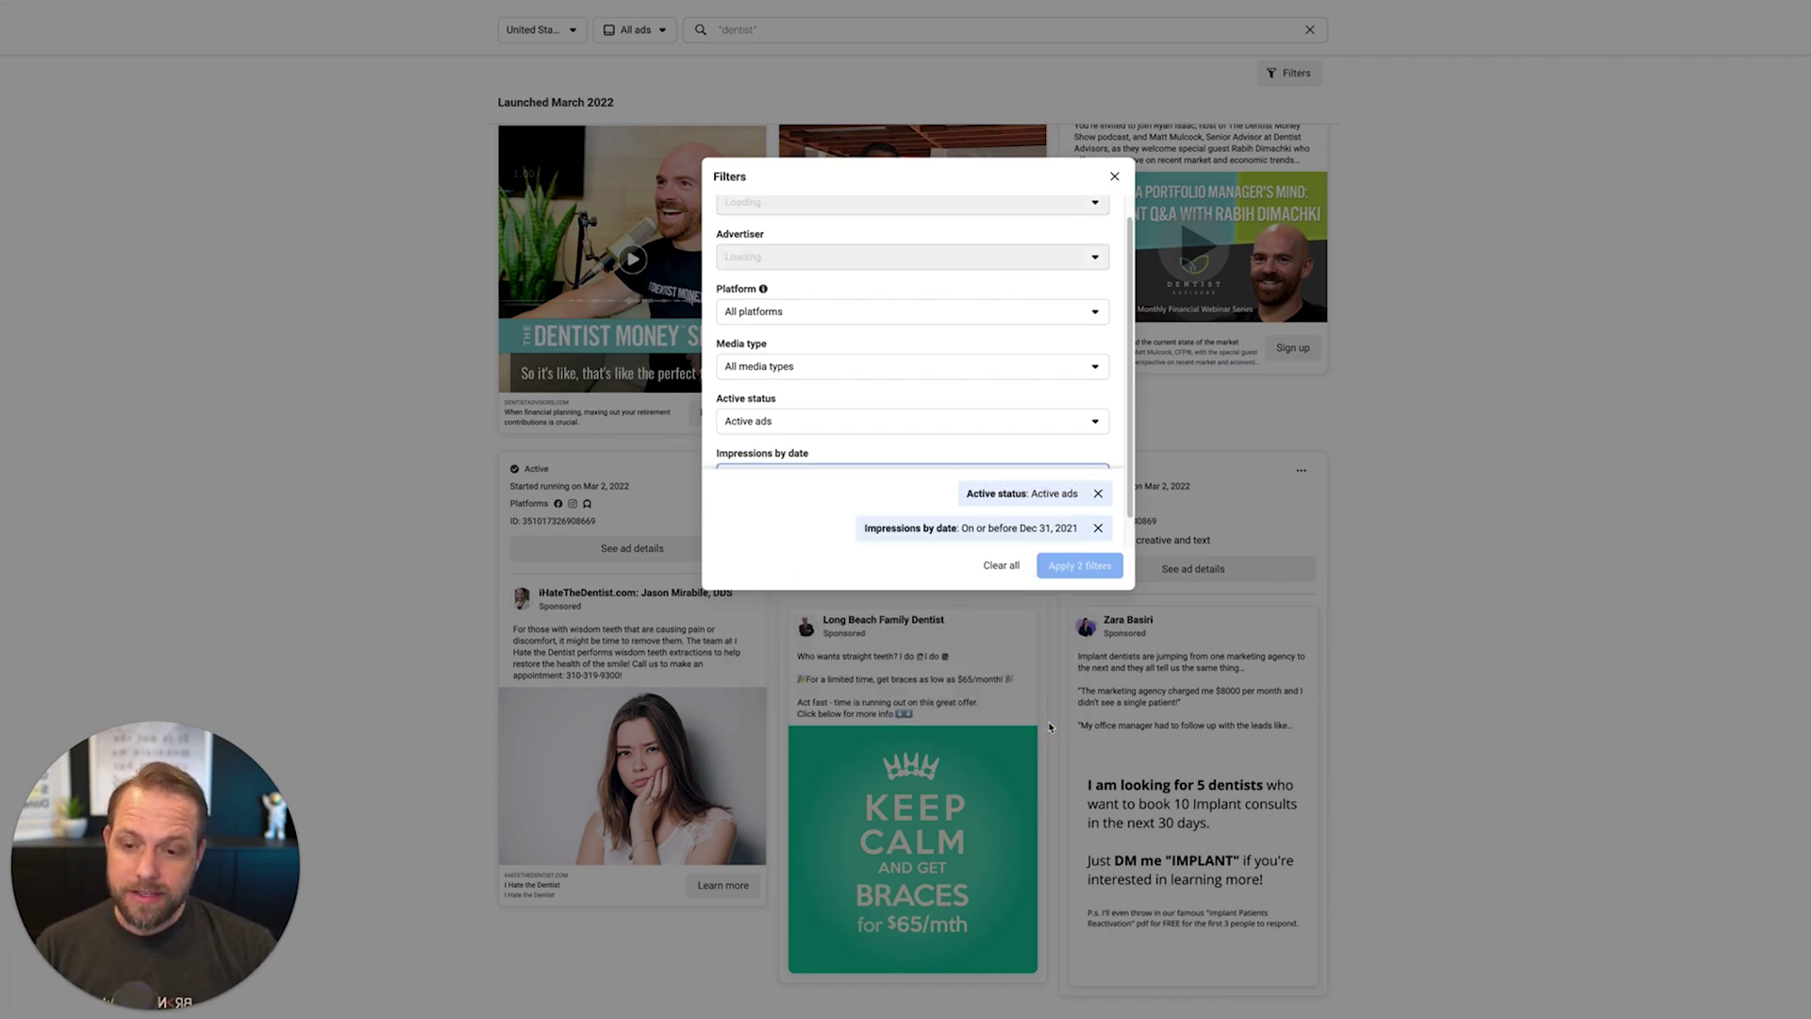
left_click(1091, 566)
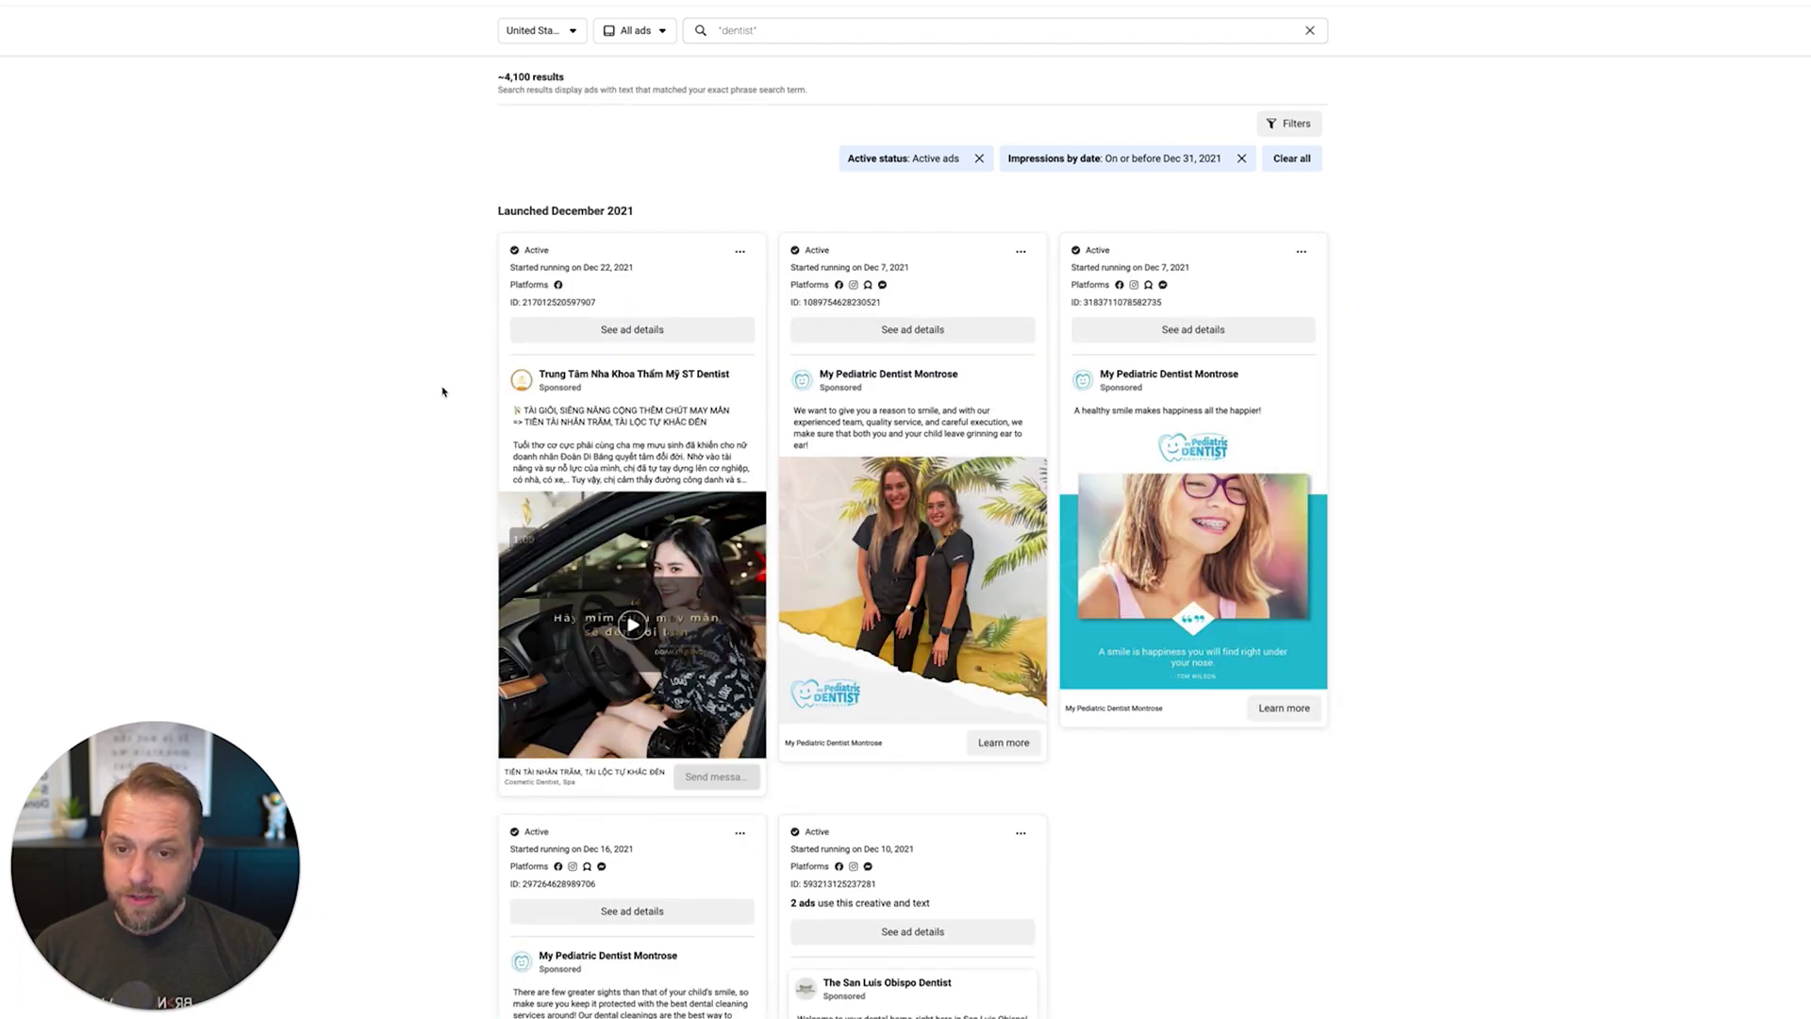
Examine the filtered dentist ads launched in late 2021, comparing their images, copy and start dates
scroll(442, 392, "down", 15)
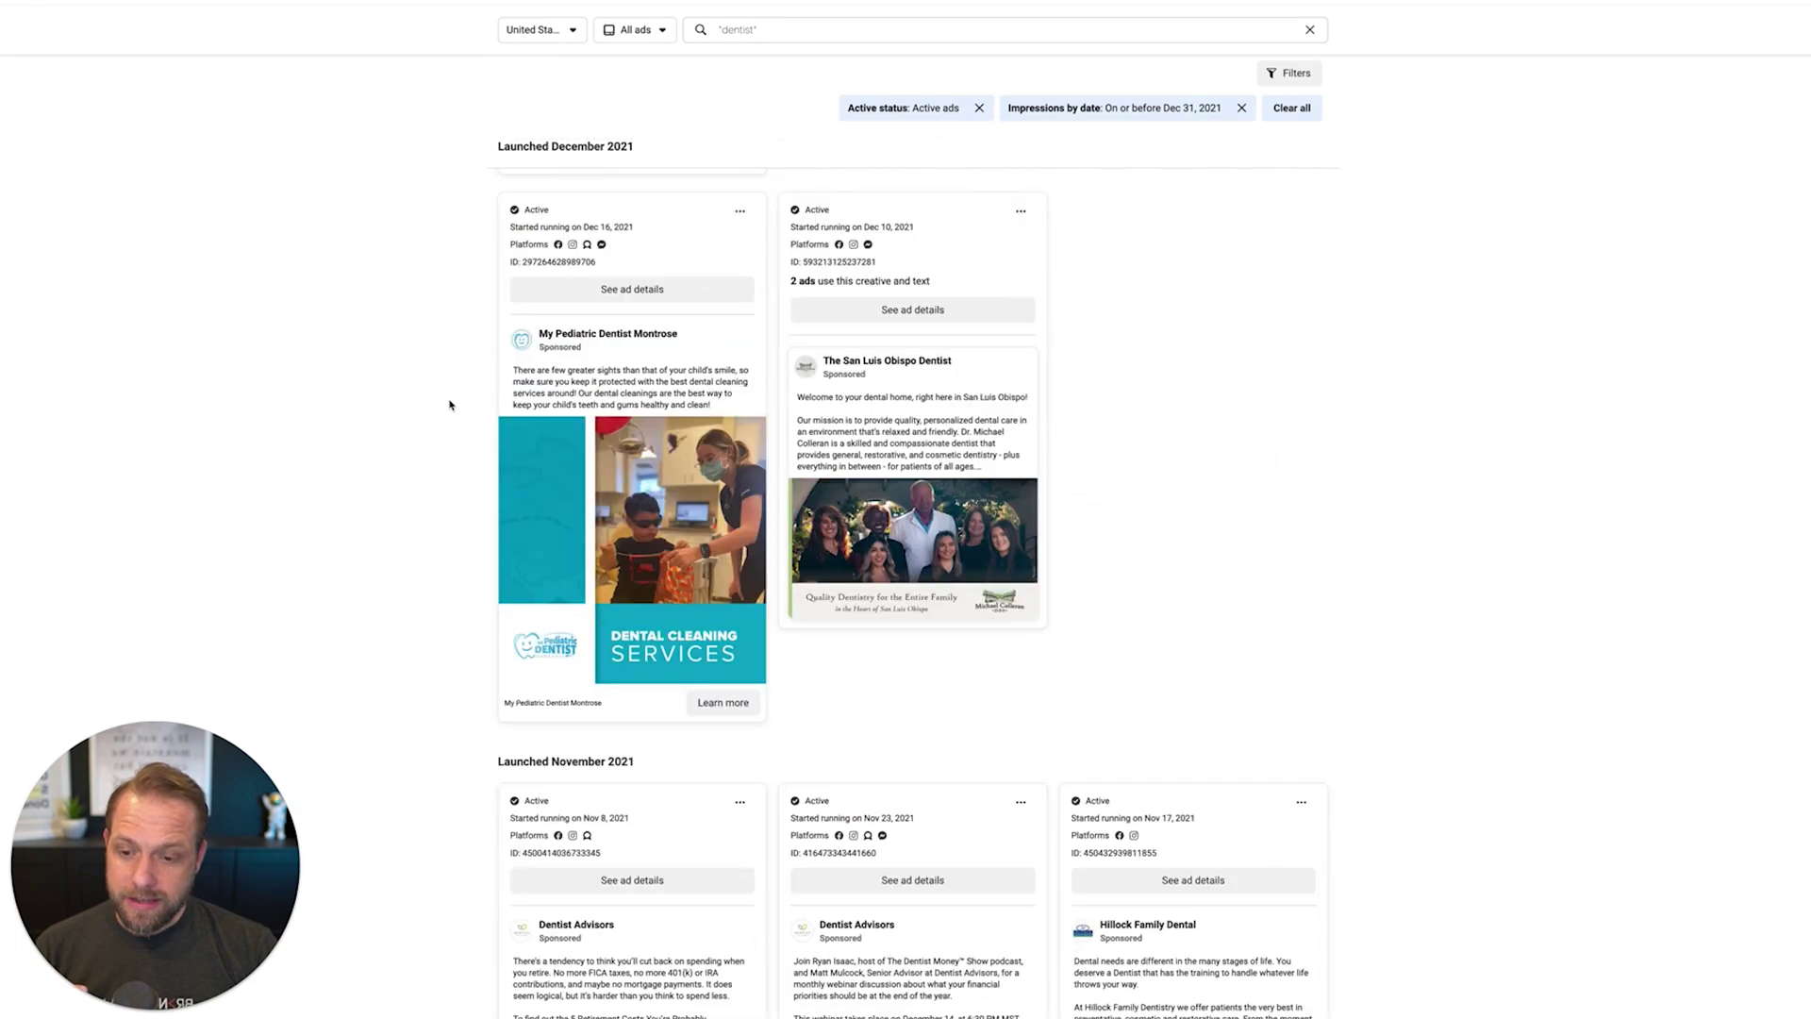
scroll(453, 403, "down", 5)
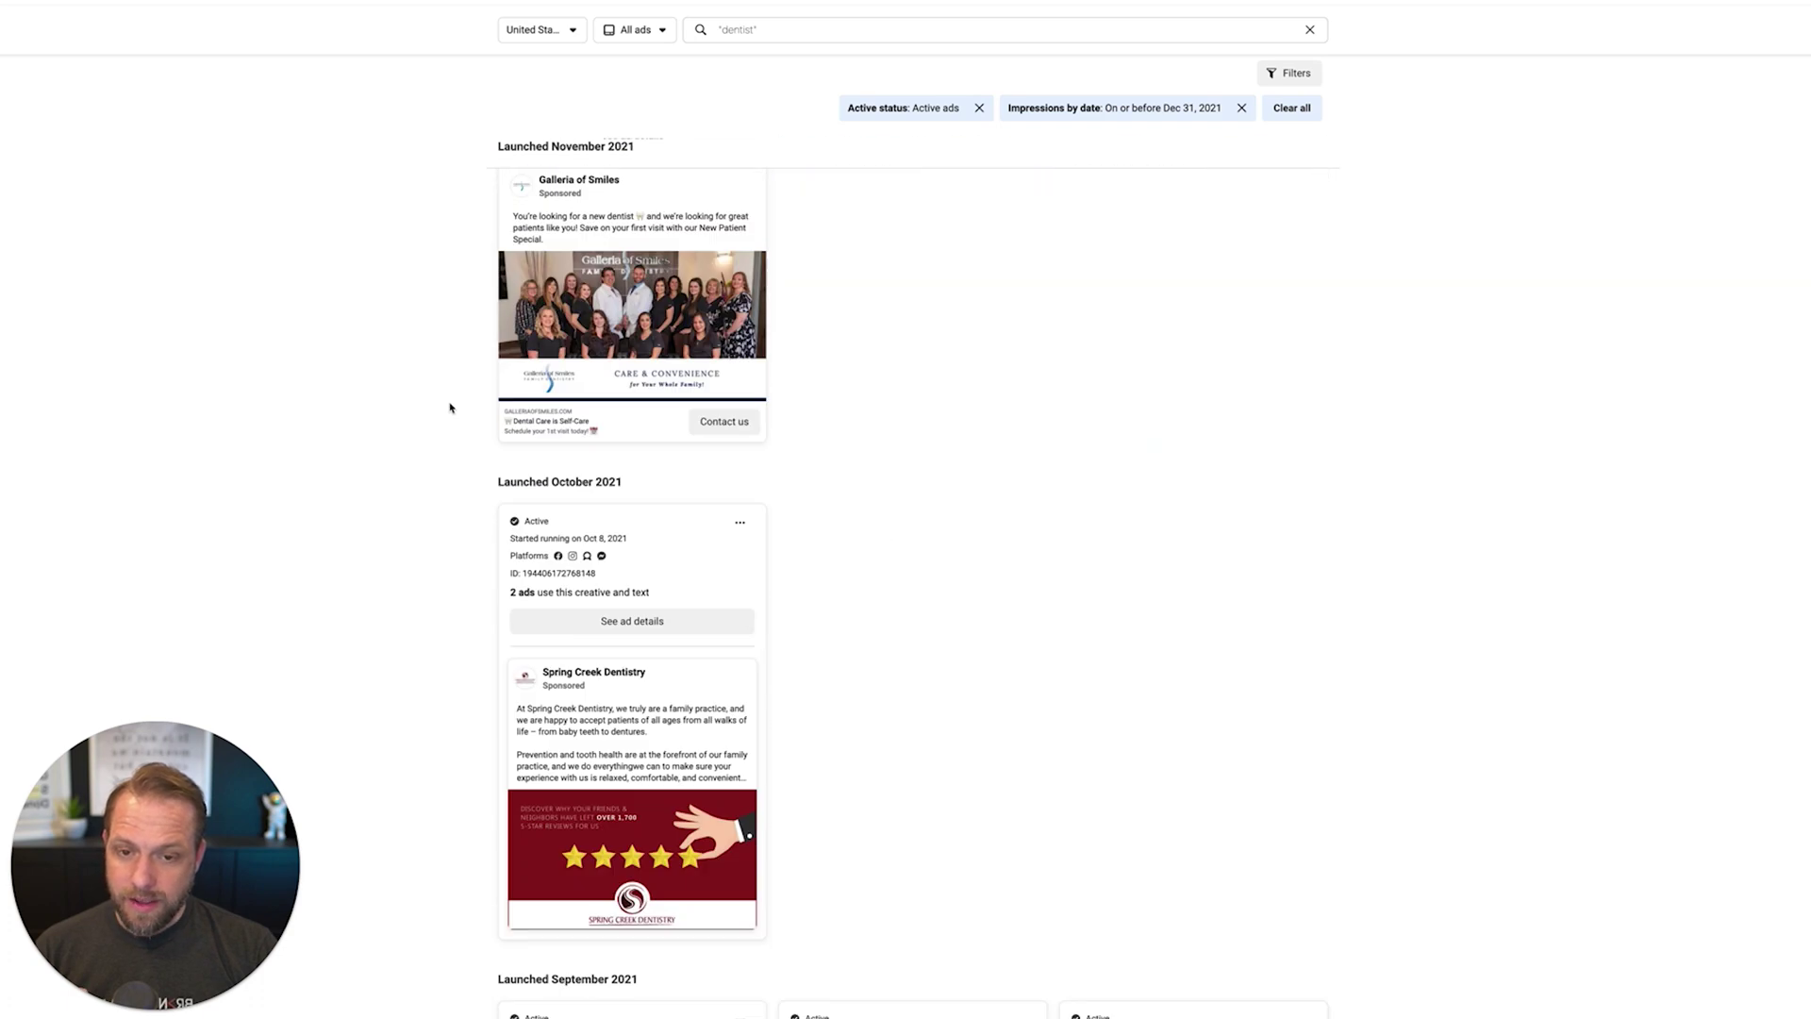
scroll(453, 403, "up", 10)
scroll(457, 404, "down", 3)
scroll(456, 404, "up", 3)
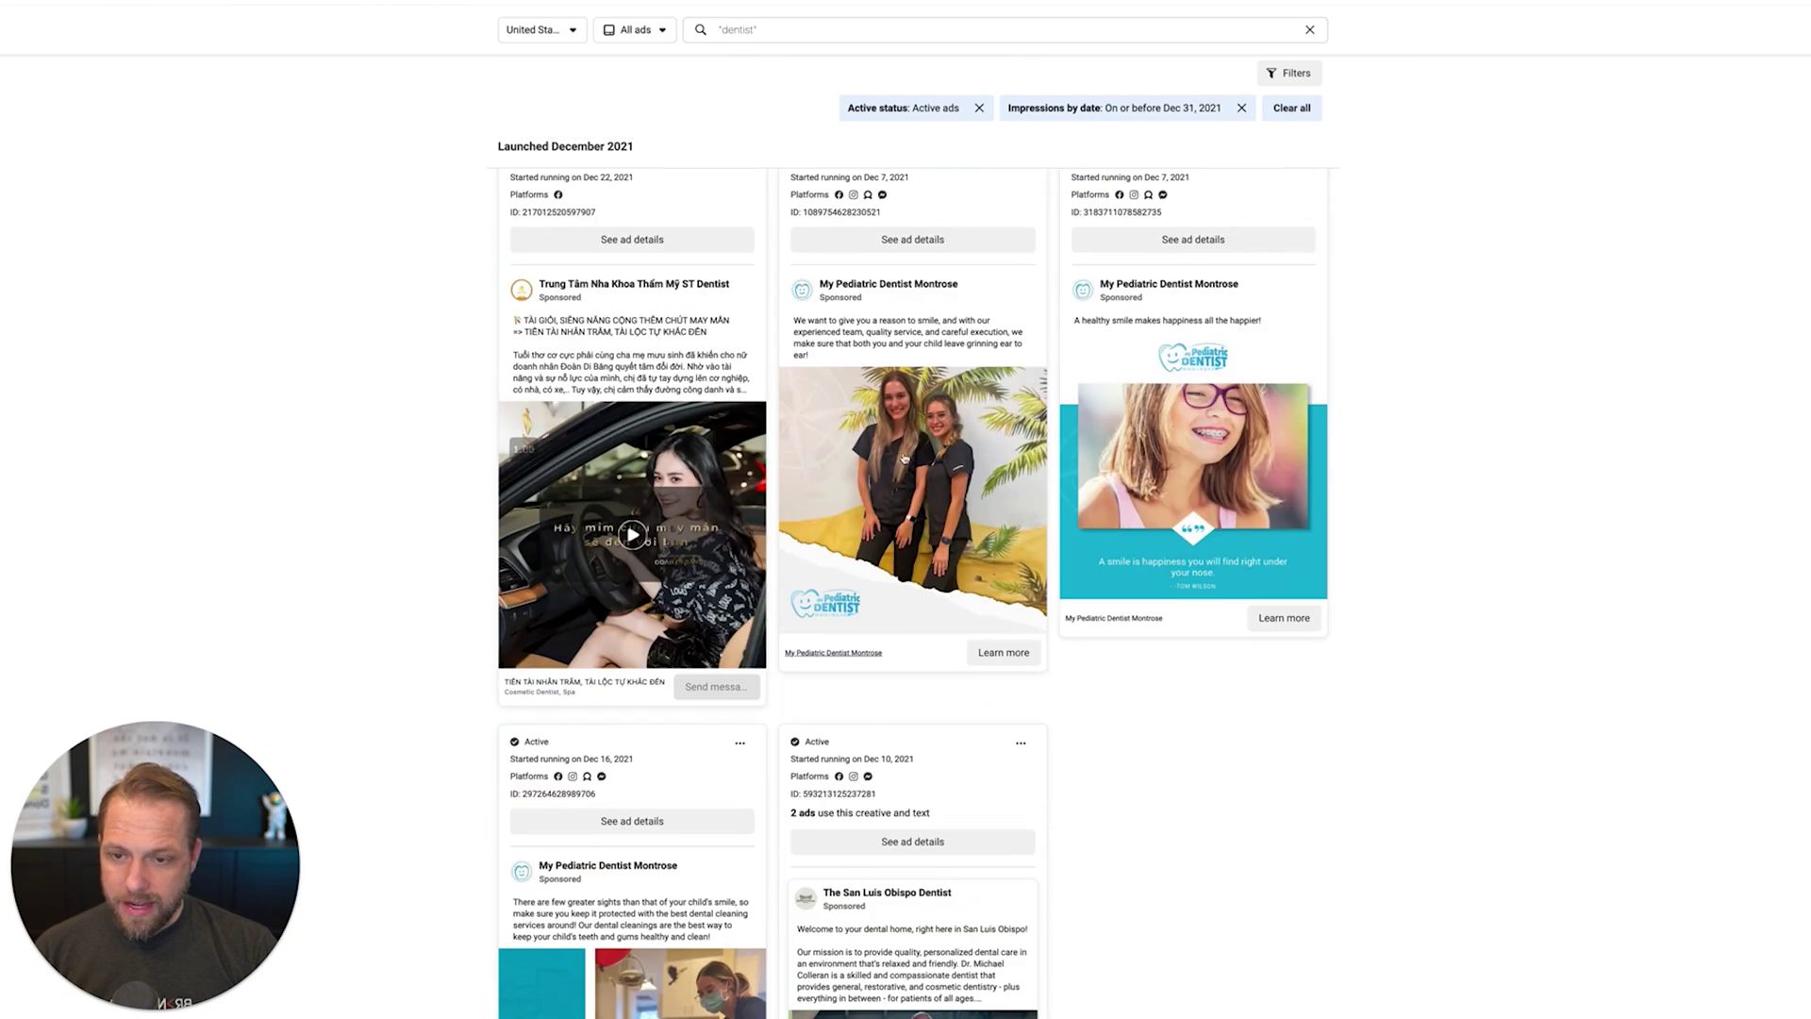
scroll(906, 449, "down", 1)
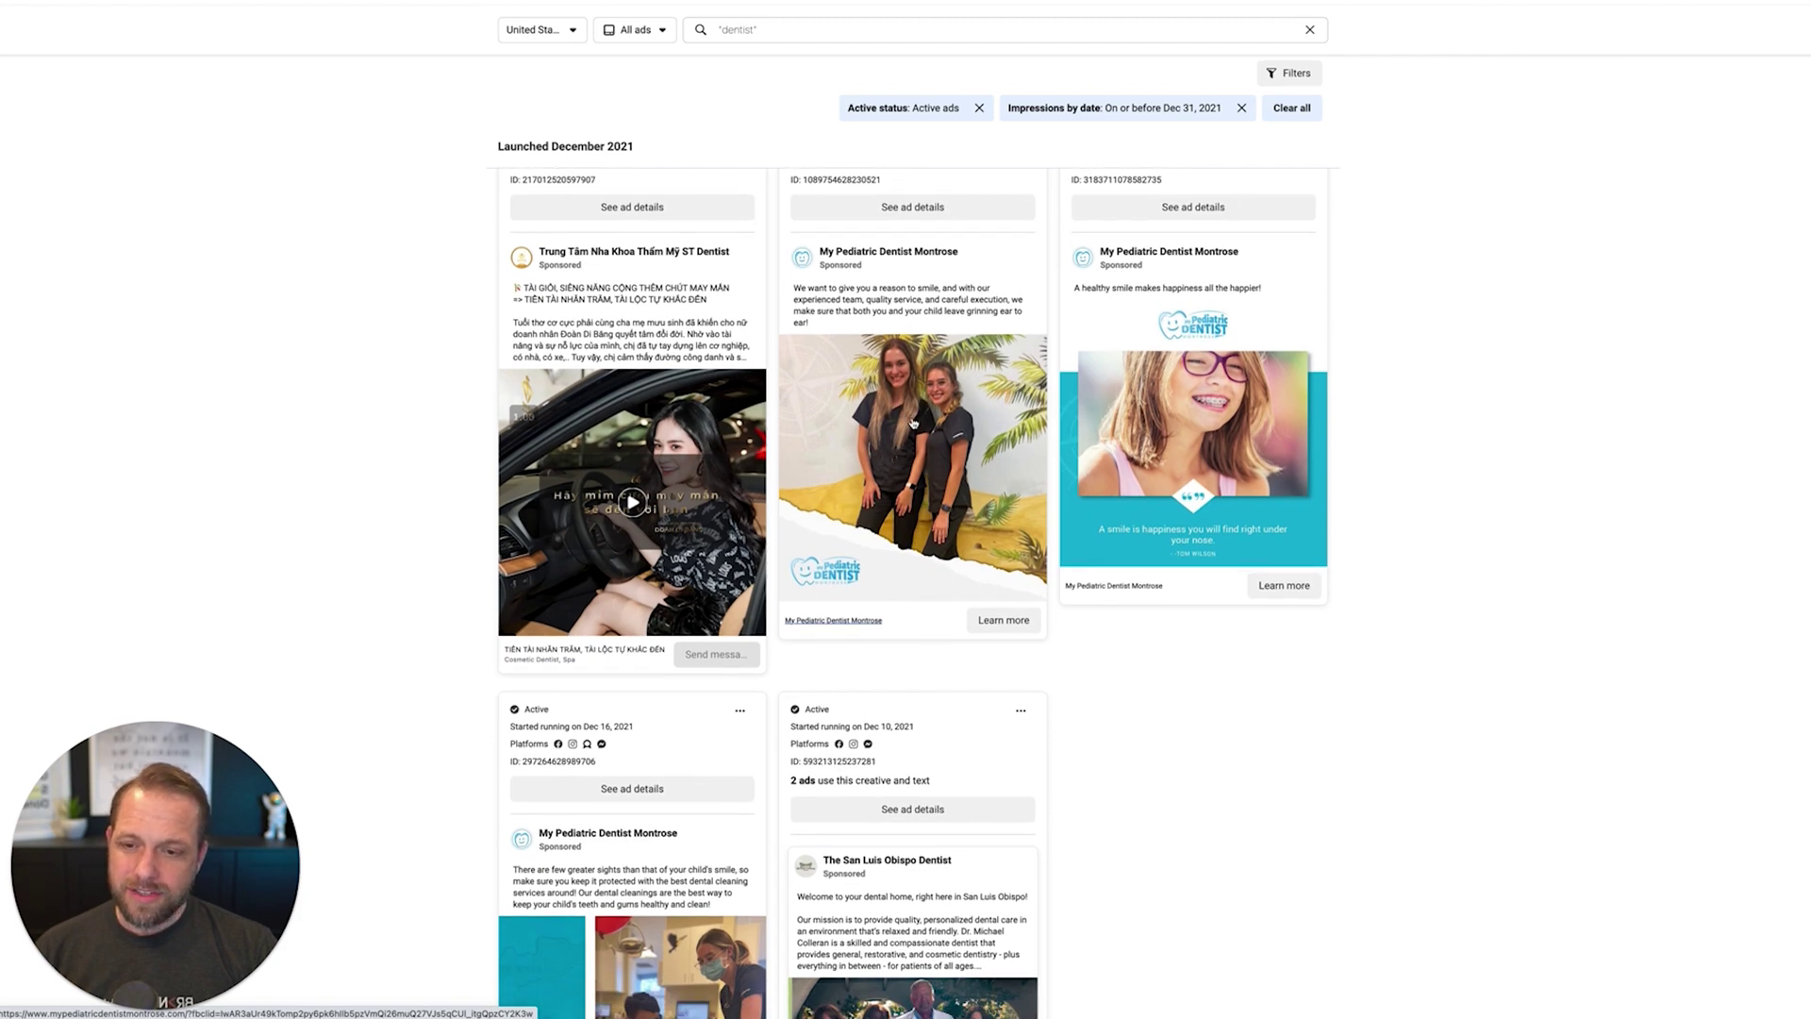
scroll(912, 424, "down", 1)
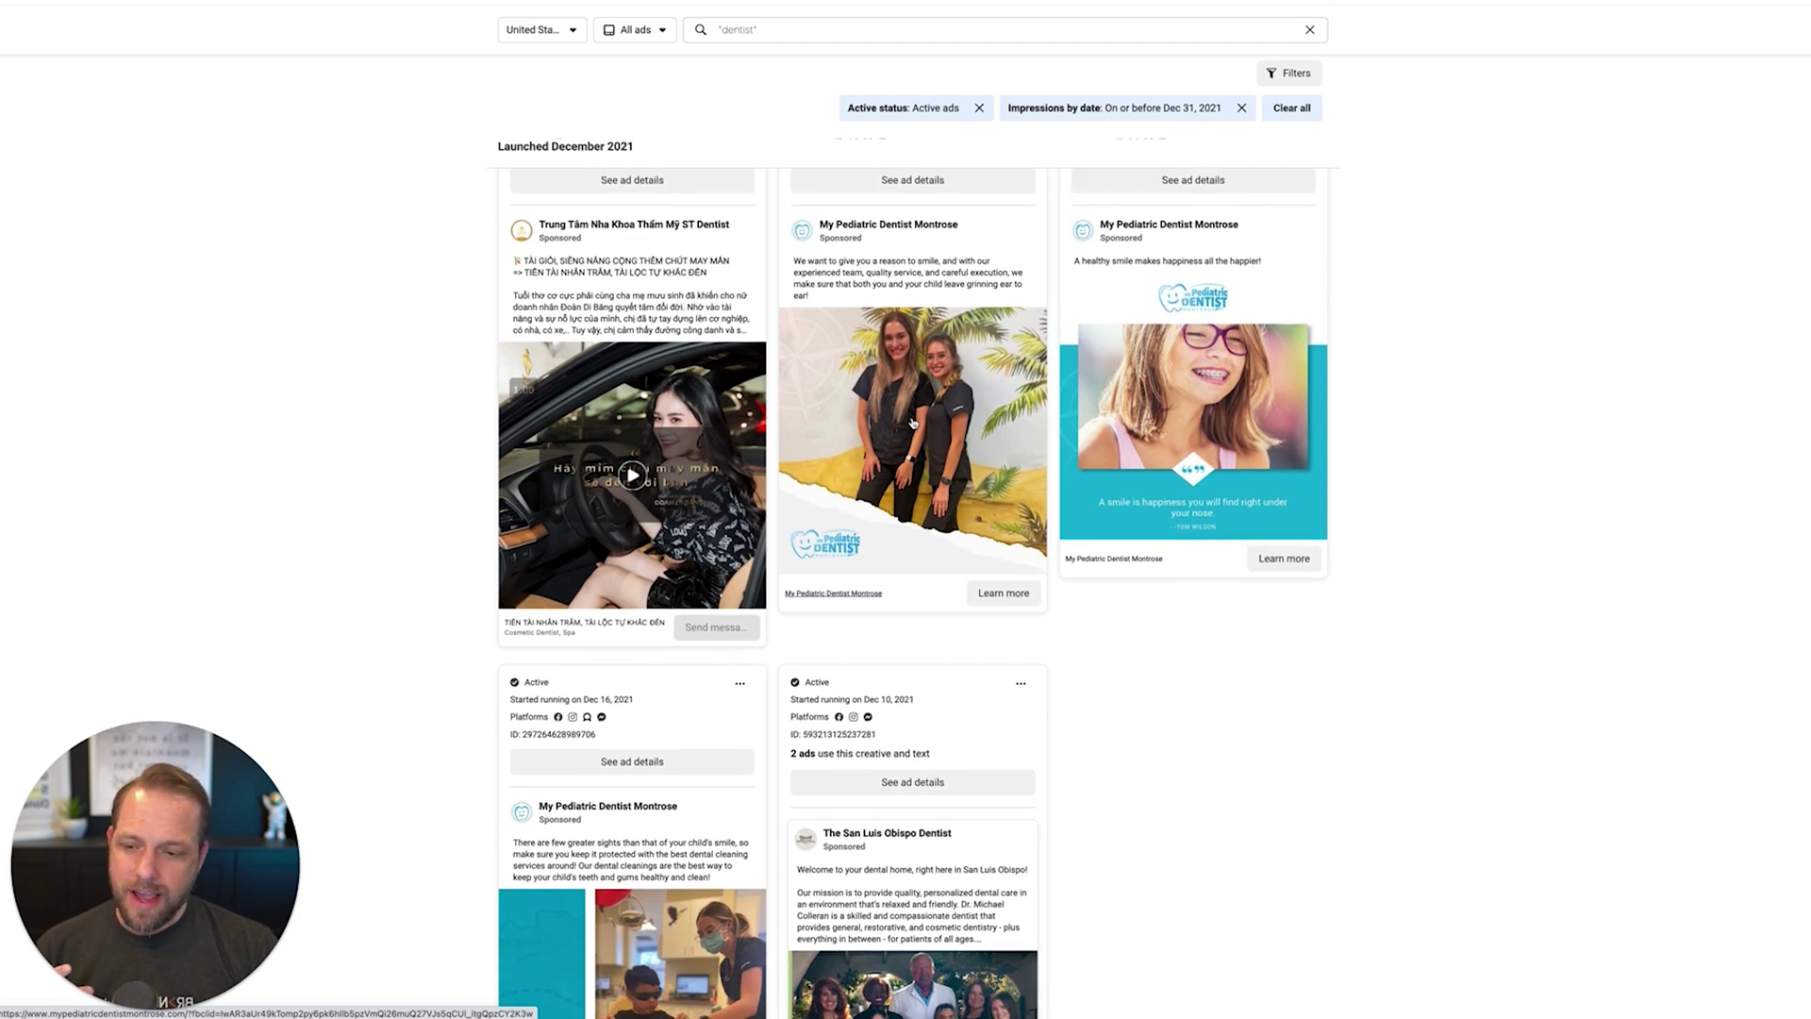
scroll(912, 421, "down", 15)
scroll(765, 283, "up", 20)
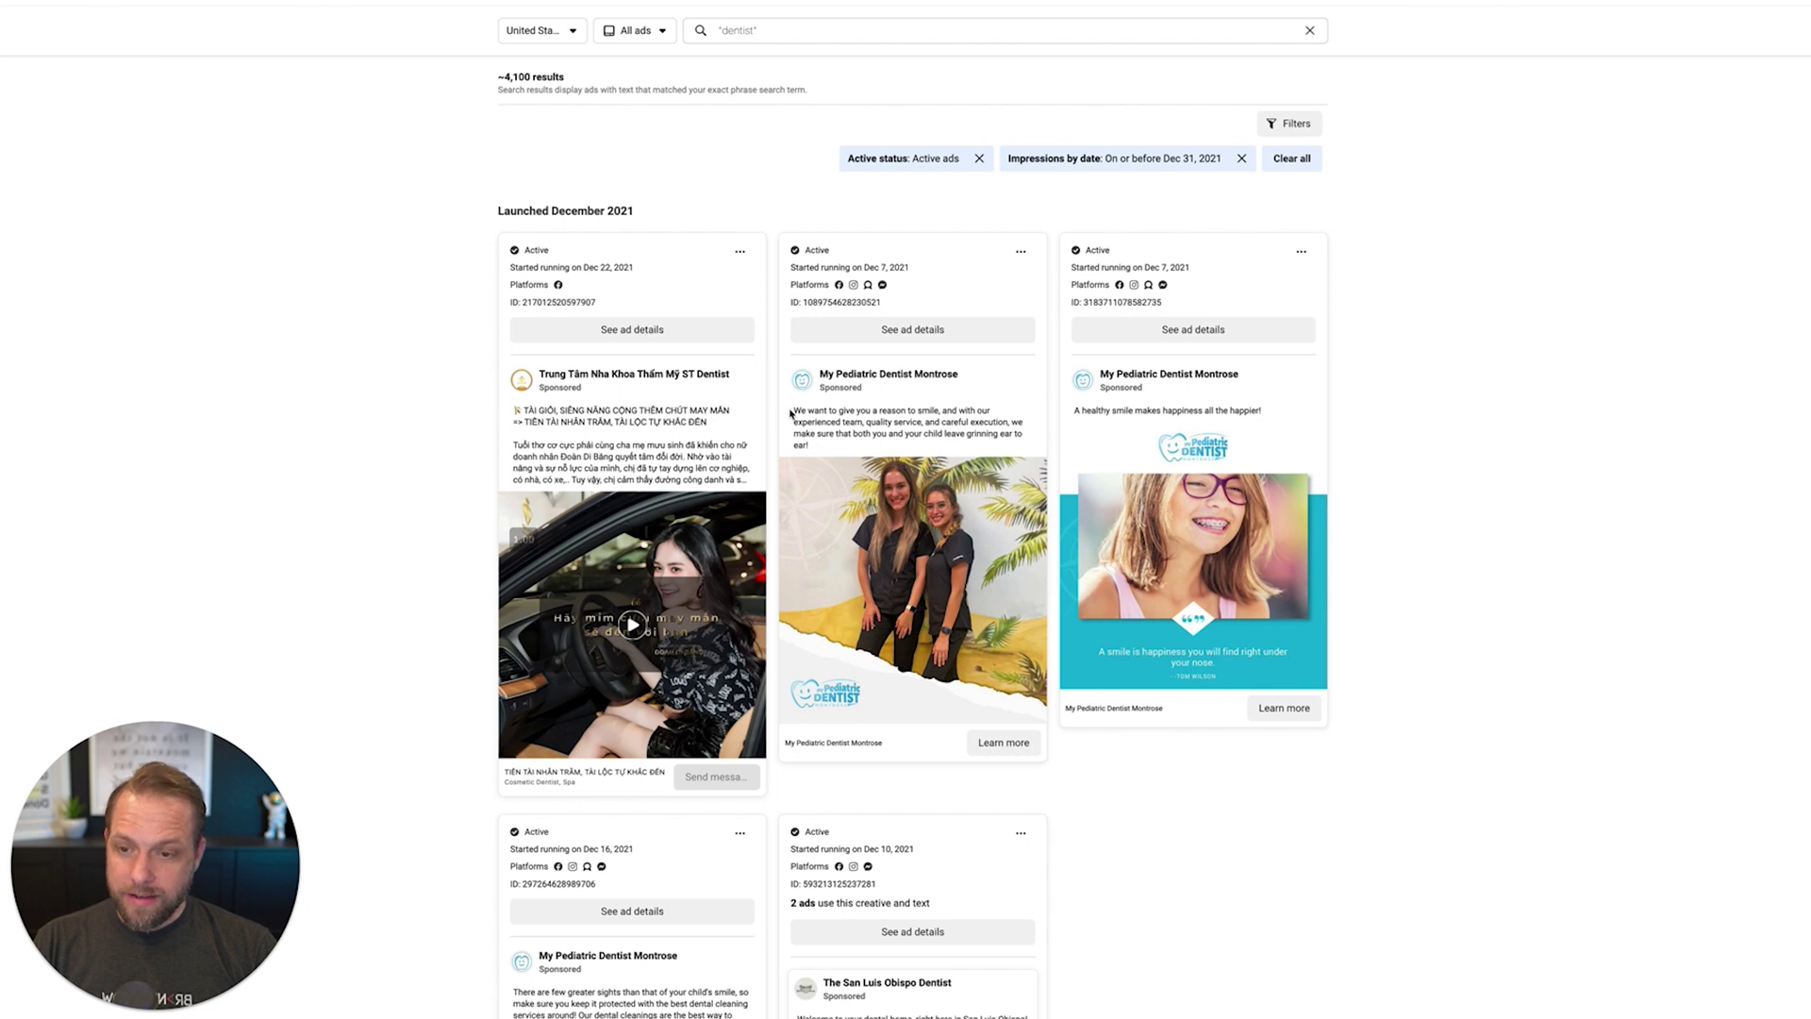
Read the ad copy of the December 7 My Pediatric Dentist Montrose ad with two staff members and open its landing page
left_click_drag(795, 409, 837, 453)
left_click(835, 451)
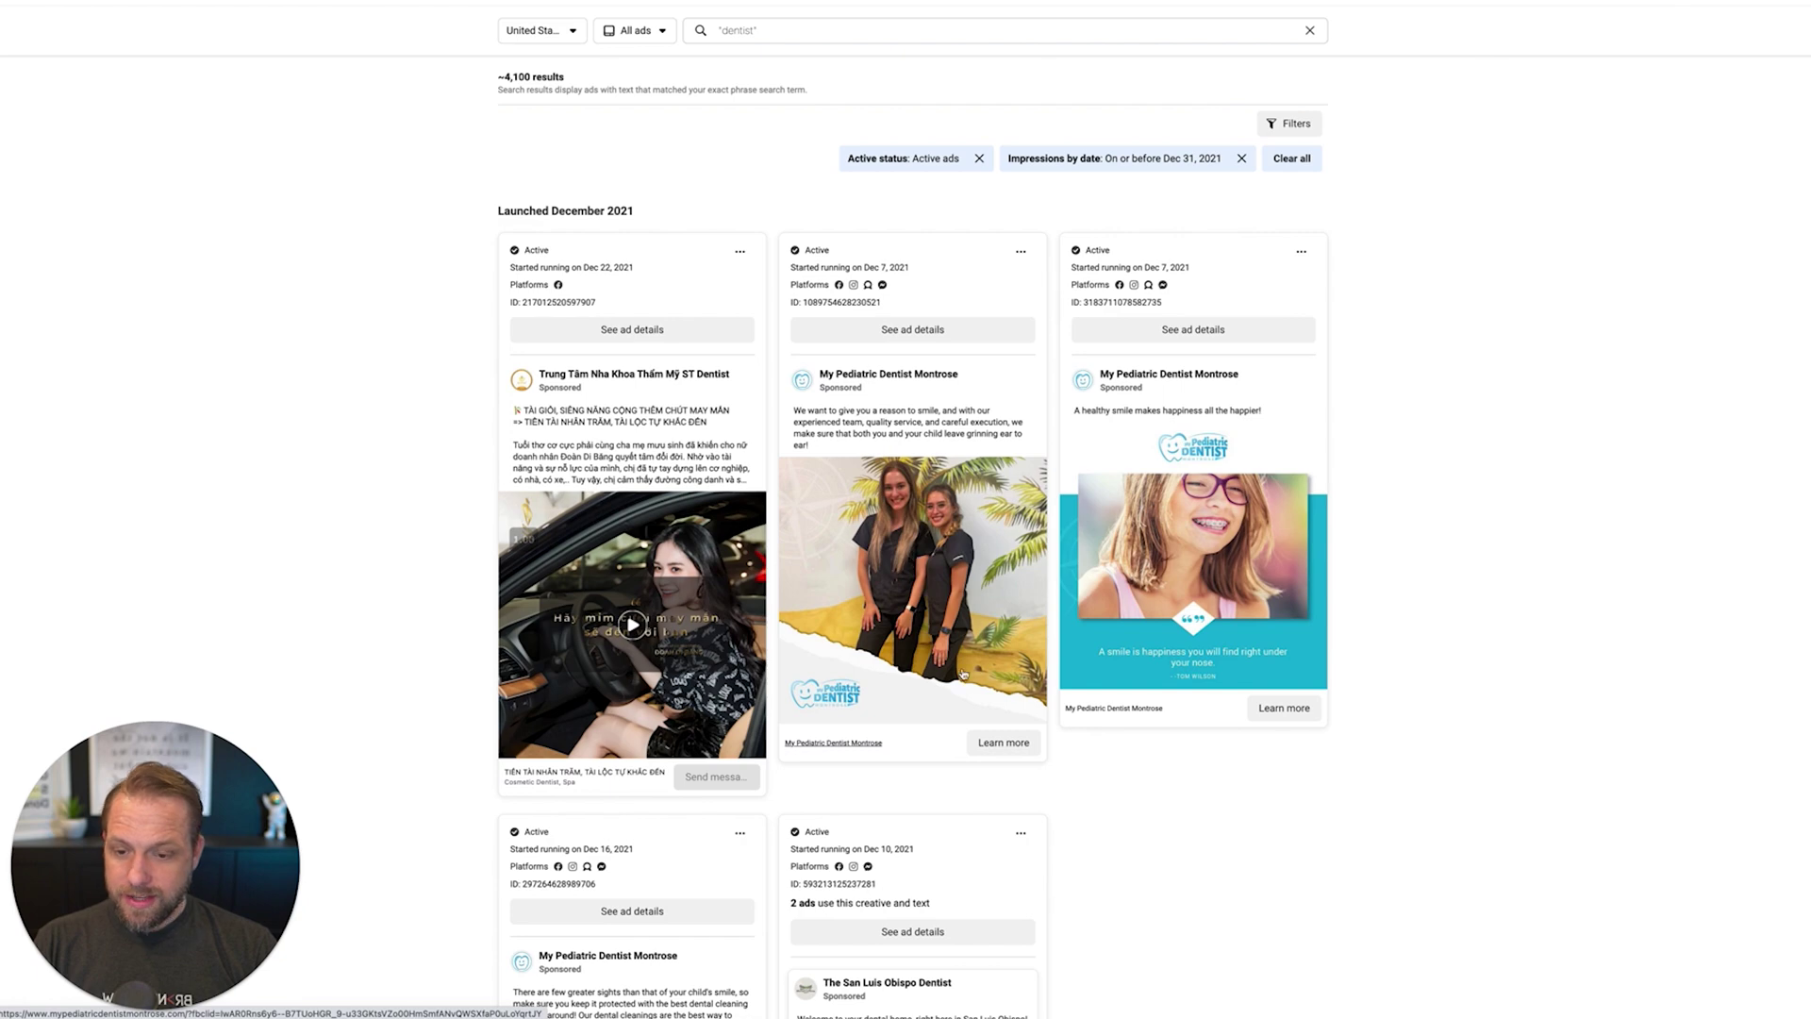
left_click(998, 745)
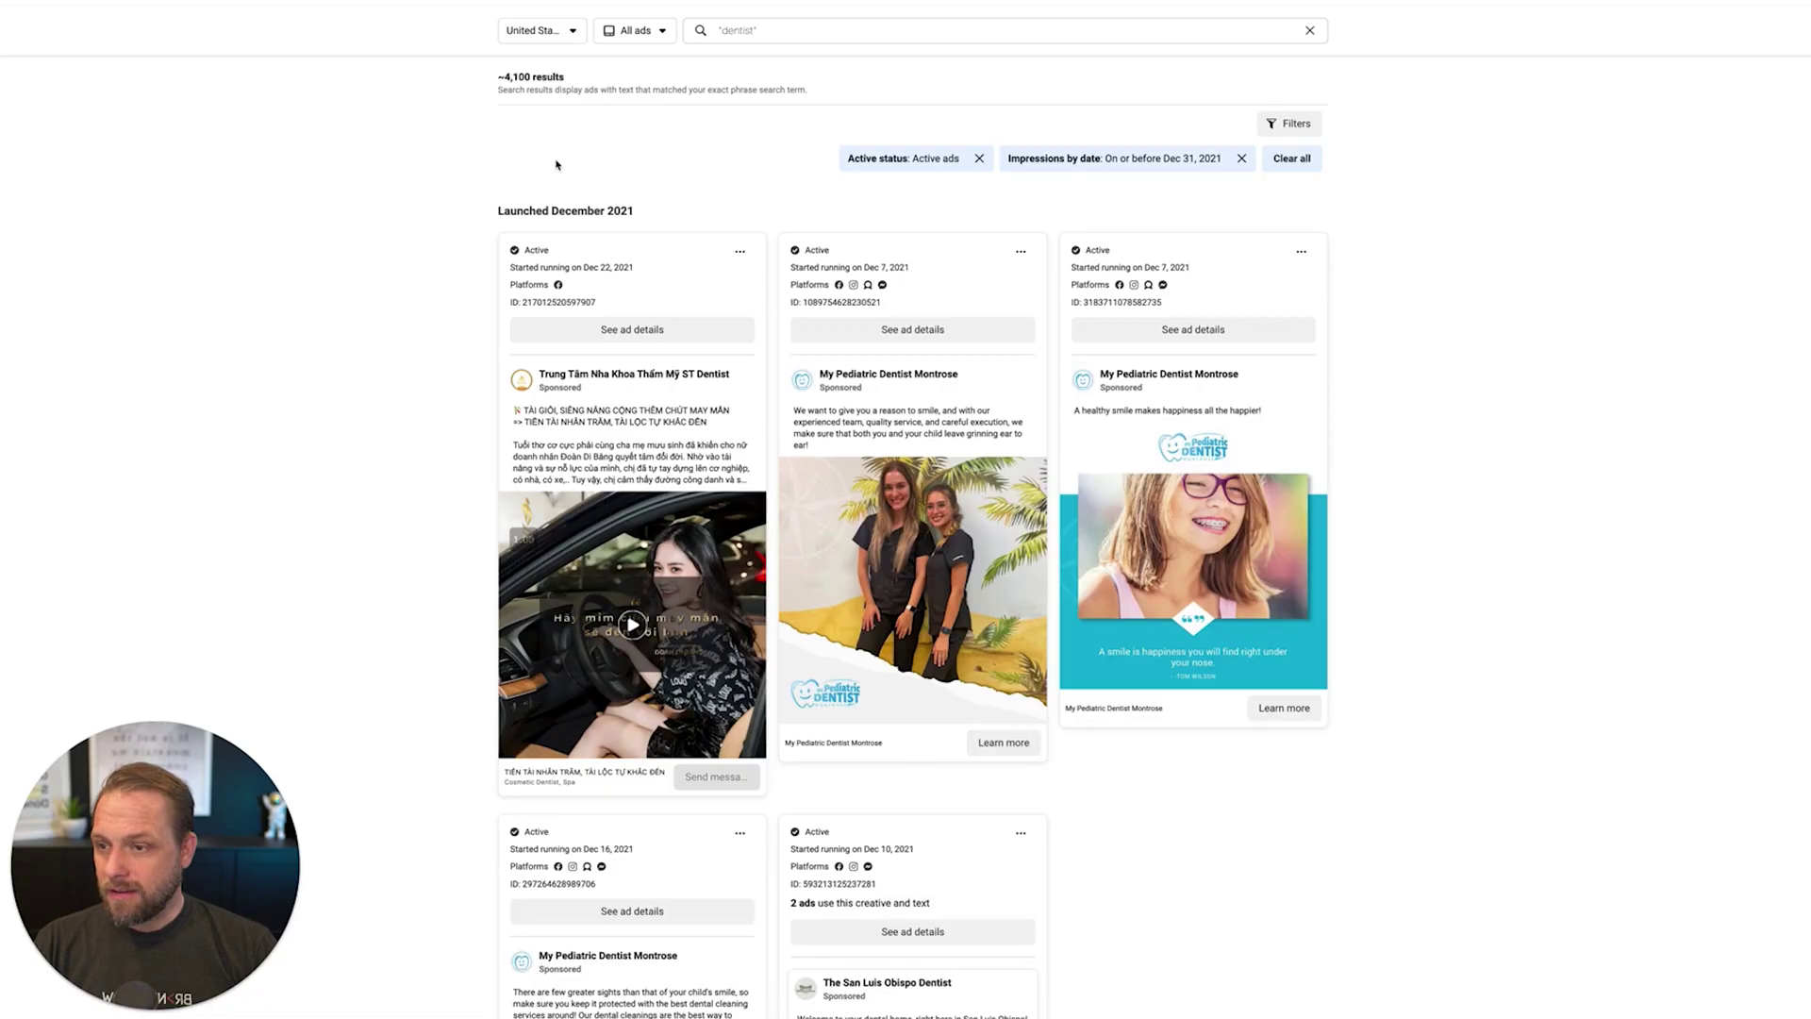
Find the Clarksburg Dental Center ad launched in May 2021, open its landing page and return to browsing the dentist ads
scroll(1017, 528, "down", 4)
scroll(1017, 527, "down", 4)
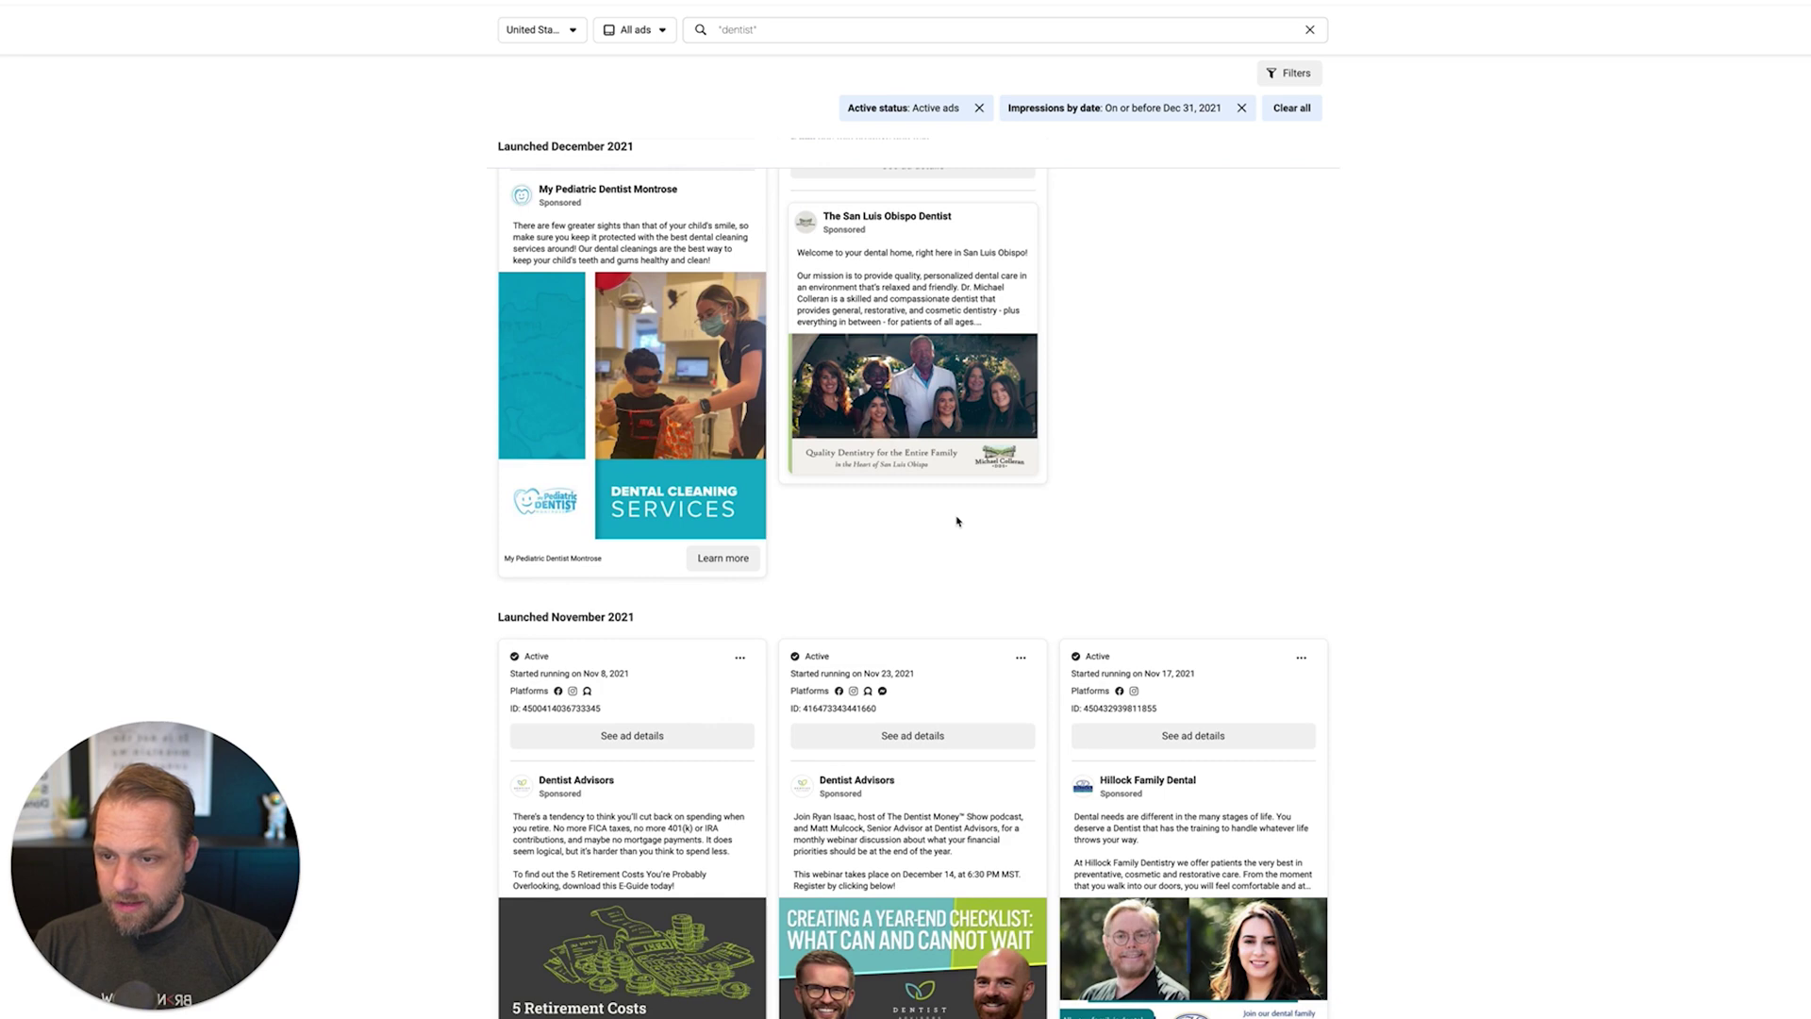
scroll(957, 521, "down", 10)
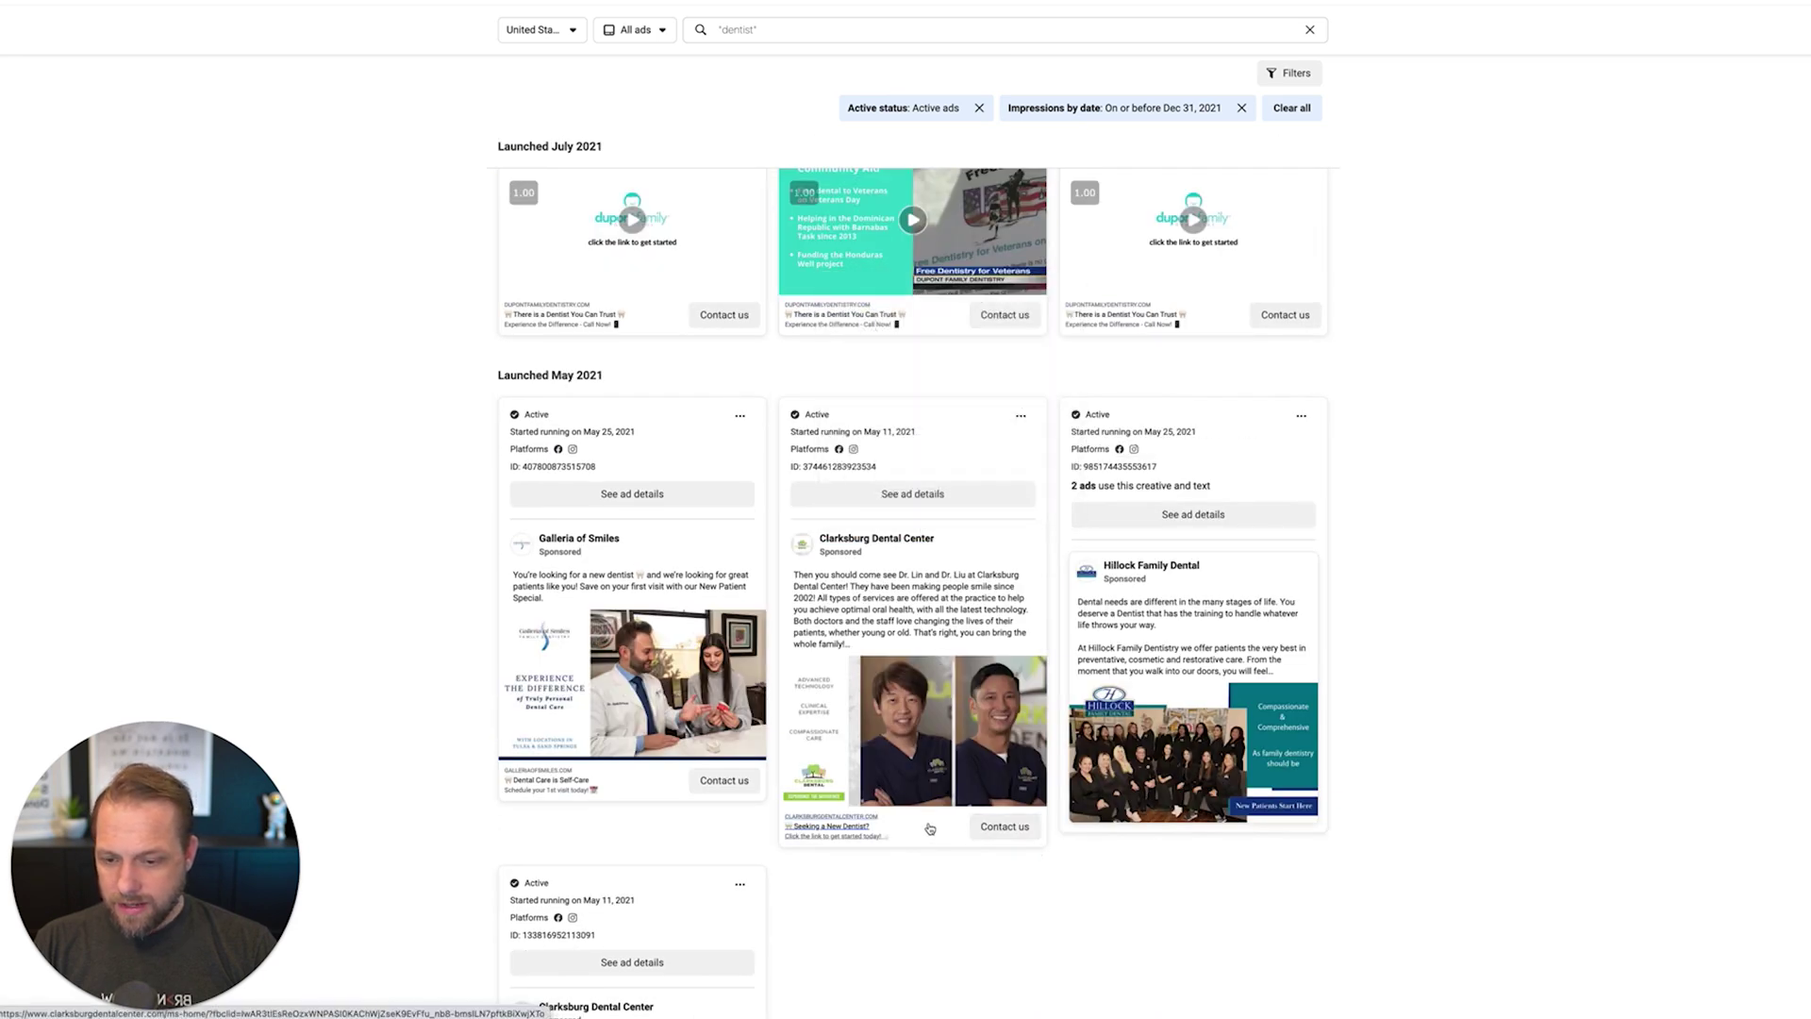
left_click(1008, 828)
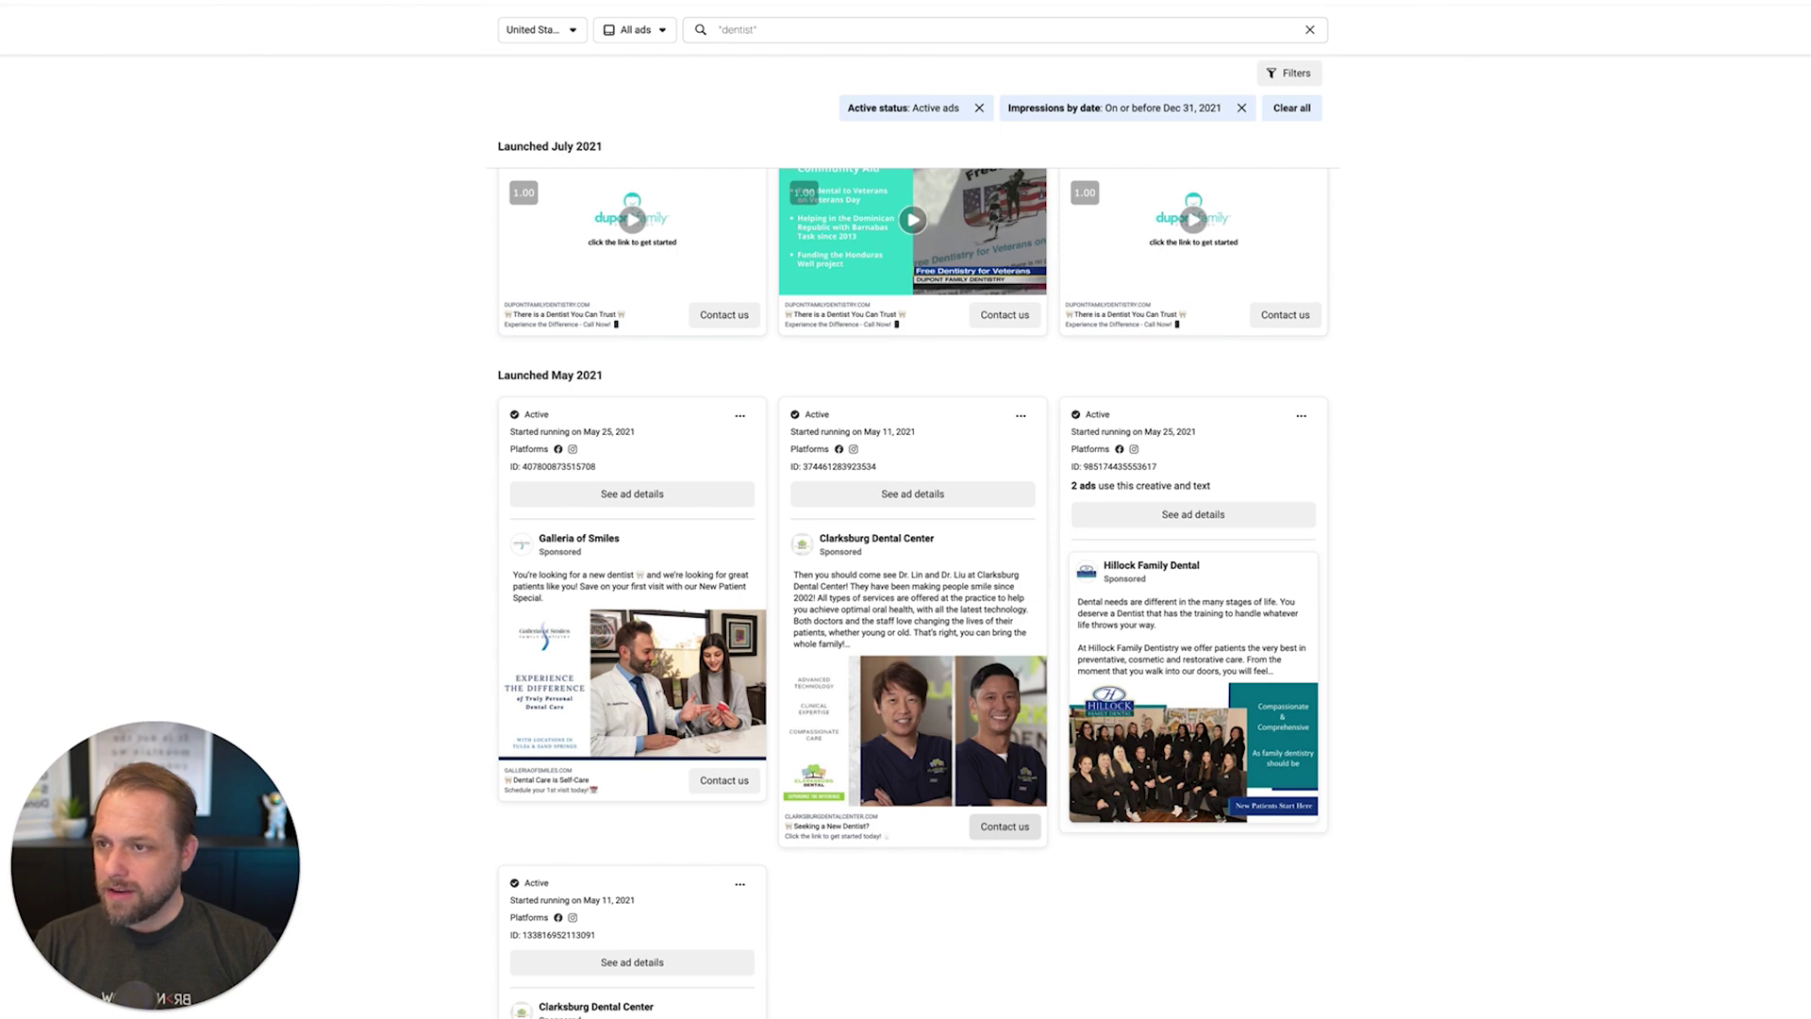
scroll(836, 267, "up", 15)
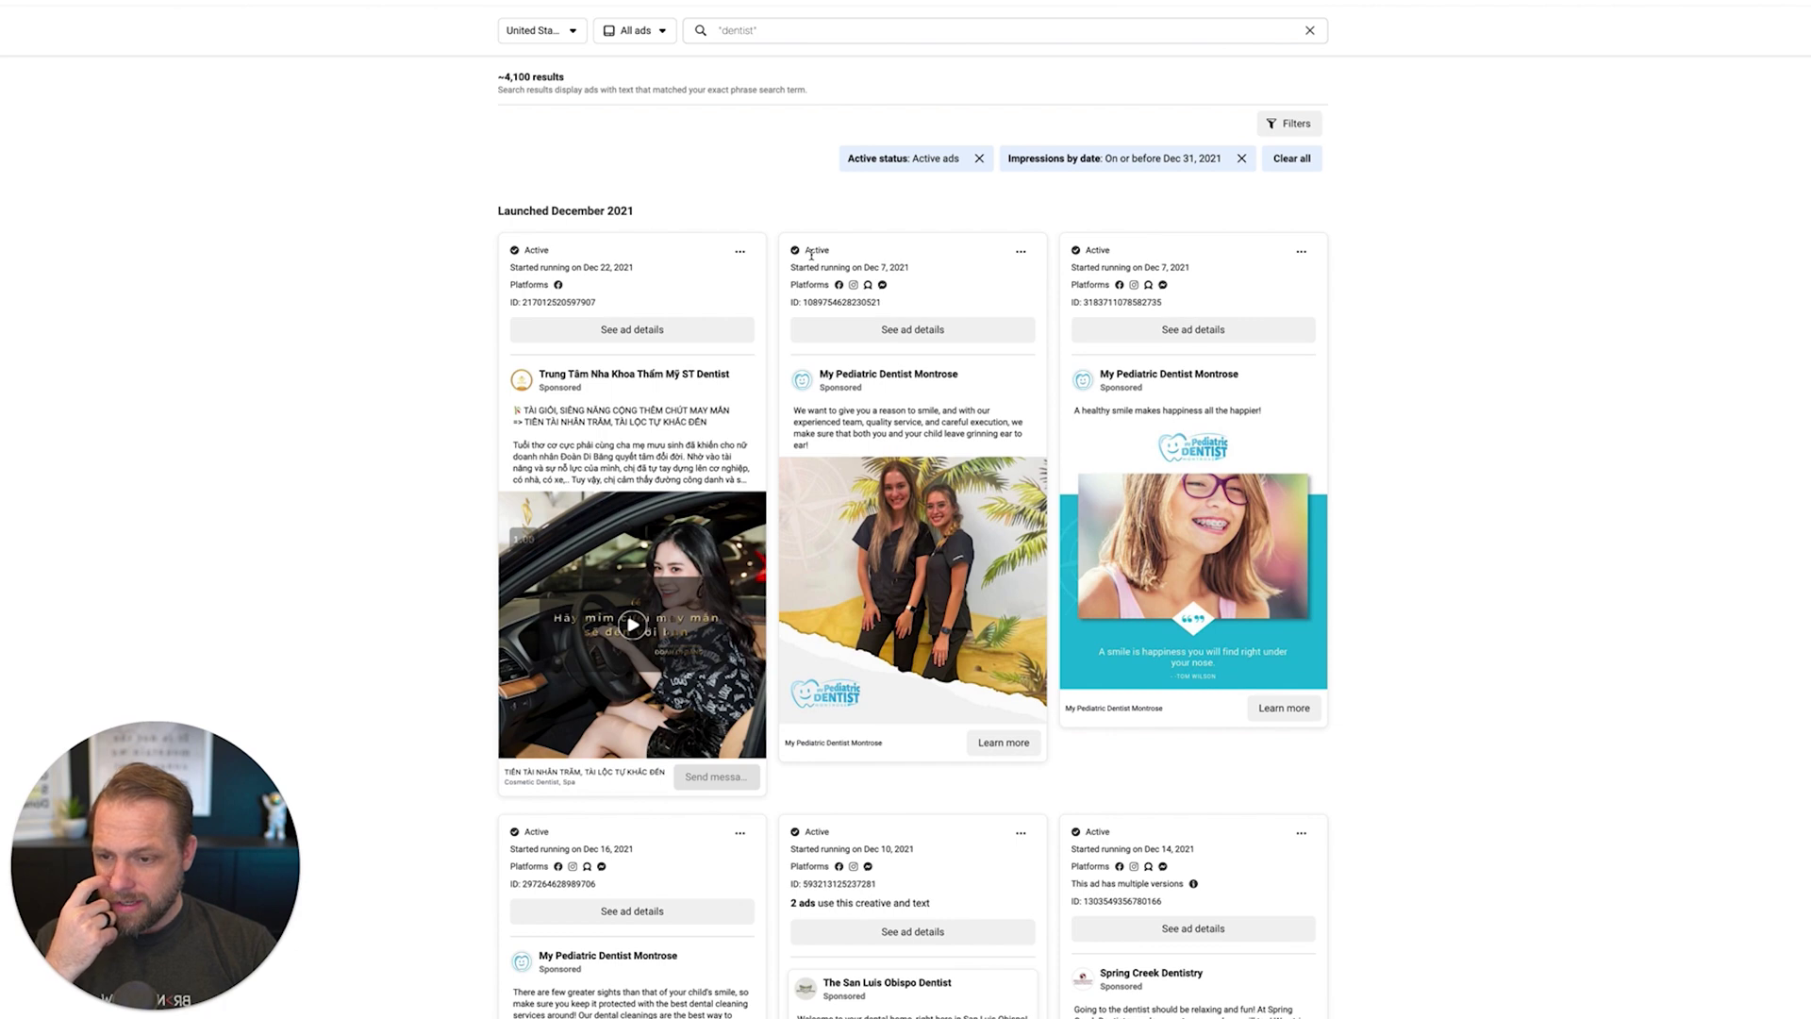
scroll(811, 255, "down", 7)
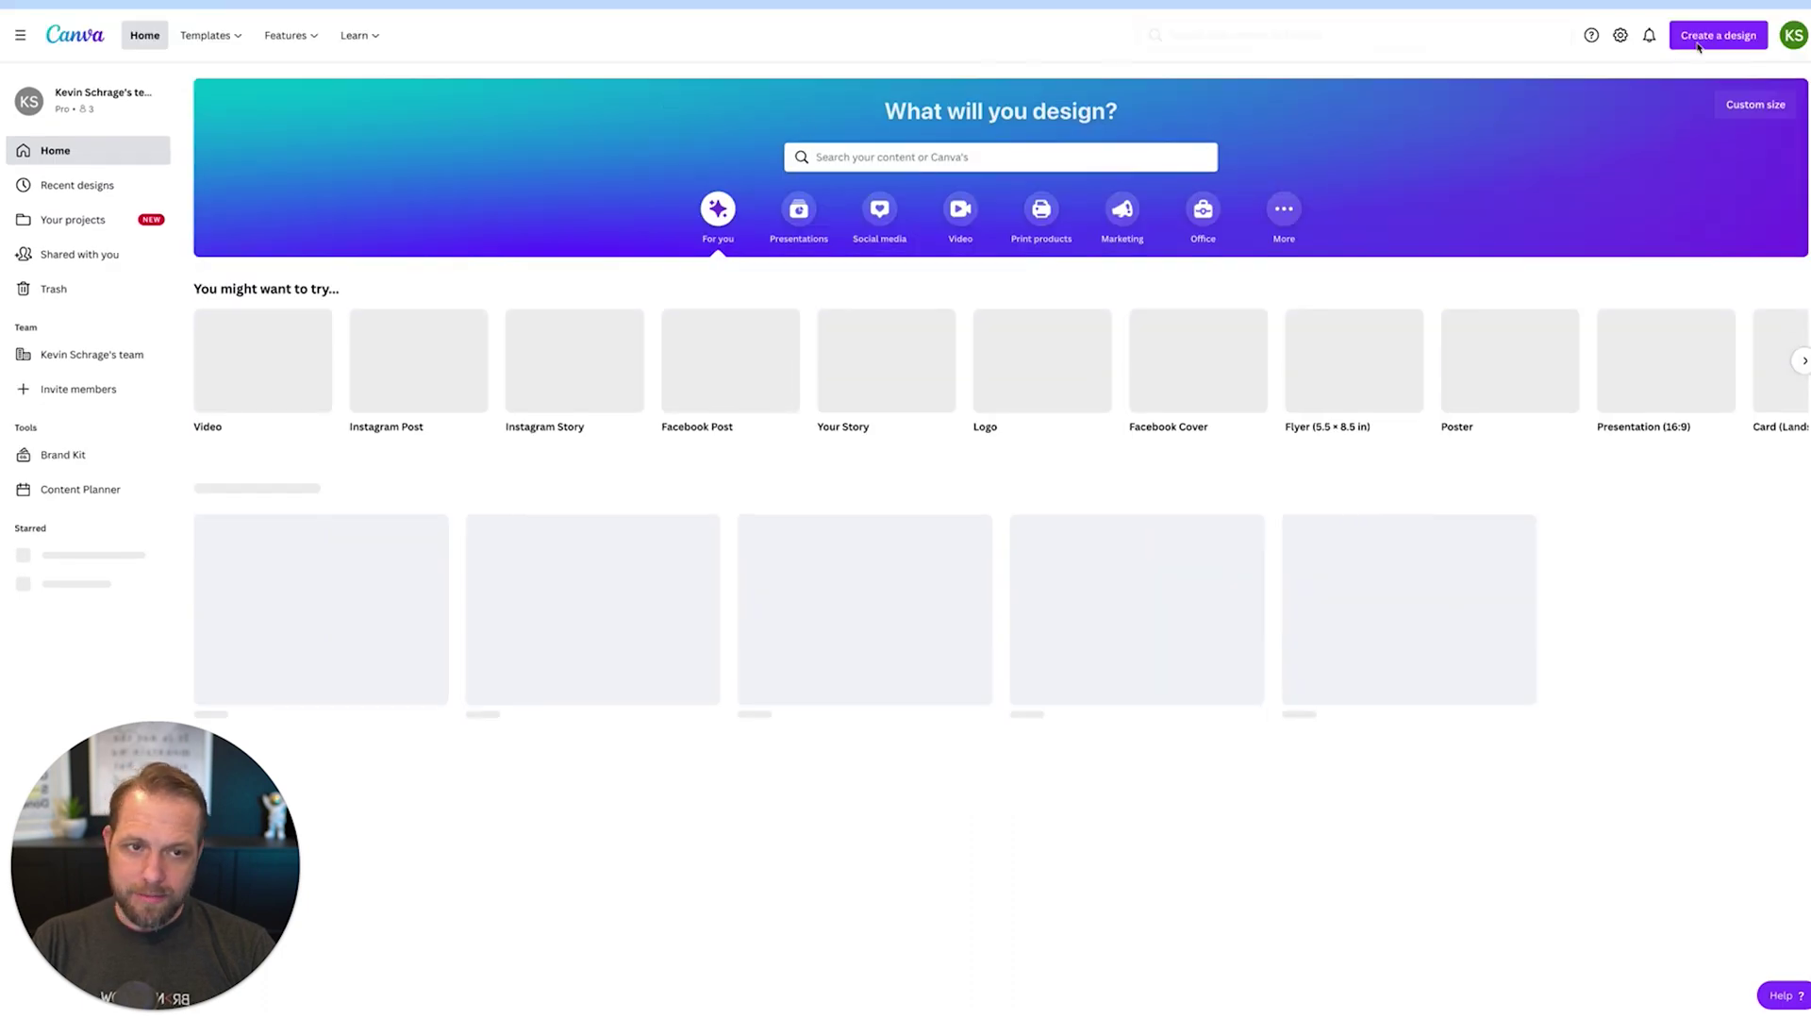
Look for a starting template in Canva's template search and revisit the December 2021 dentist ads in the Ad Library for reference
left_click(1717, 35)
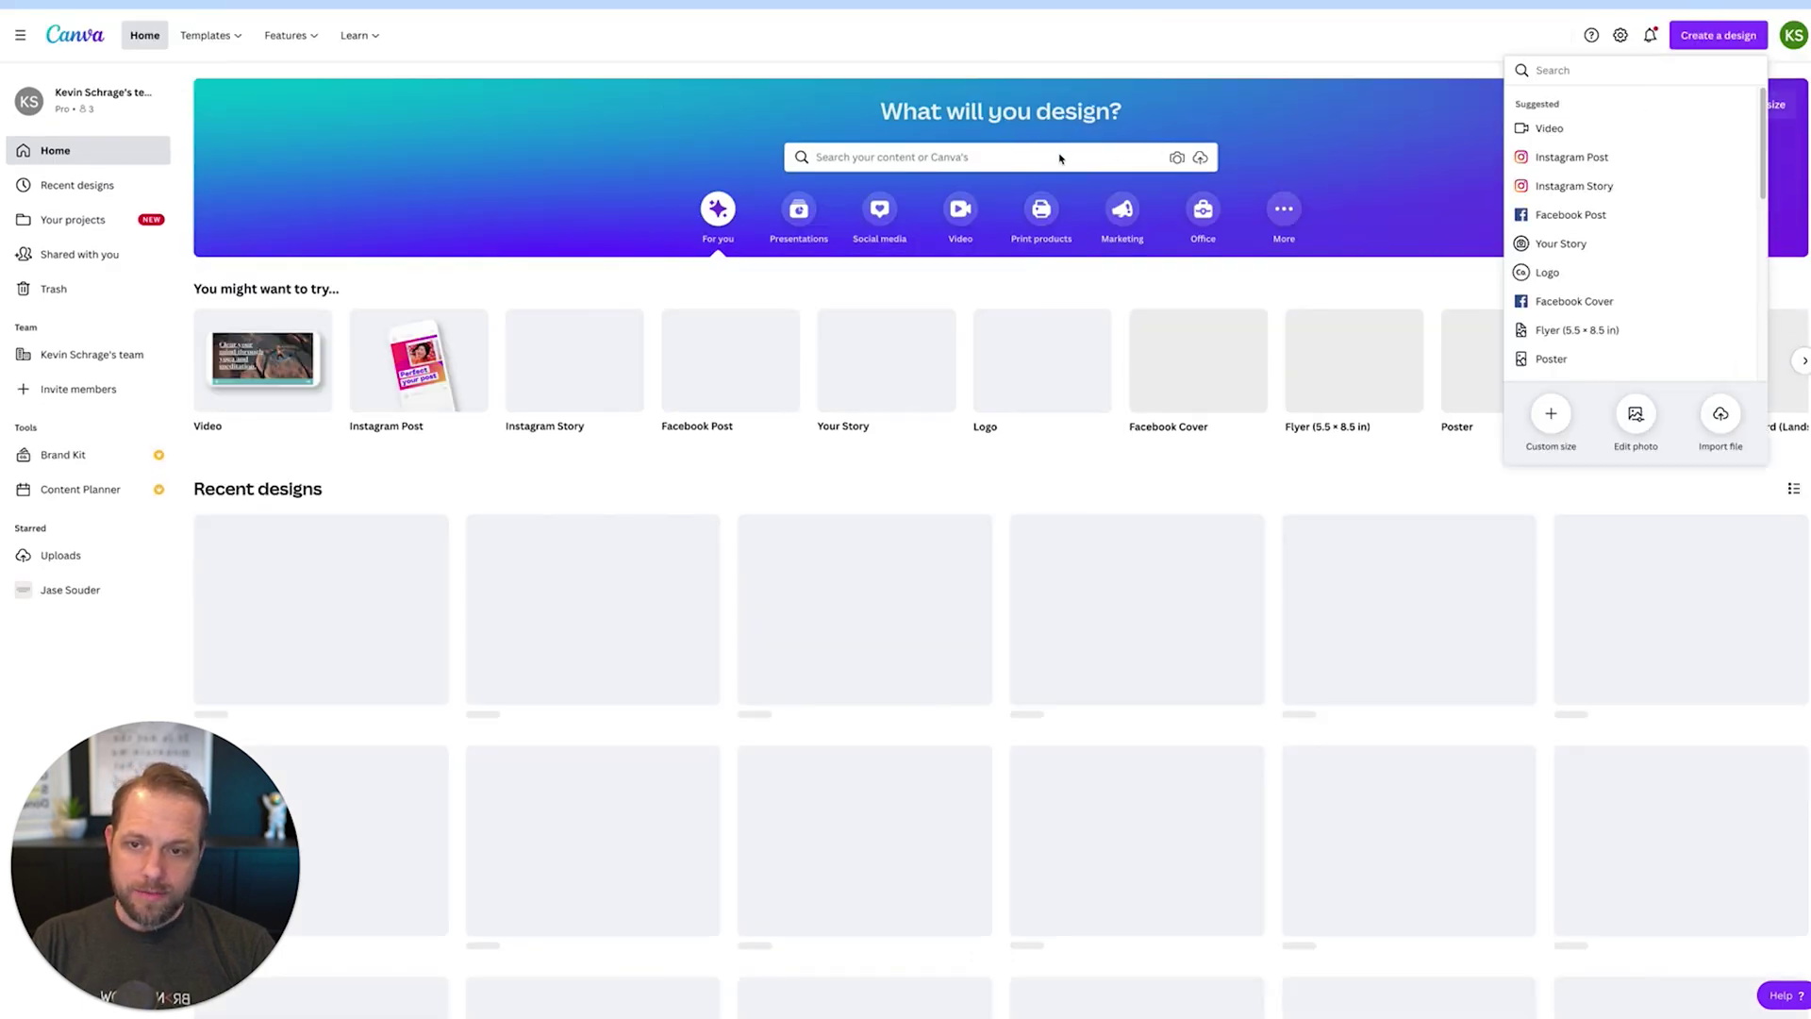
left_click(881, 157)
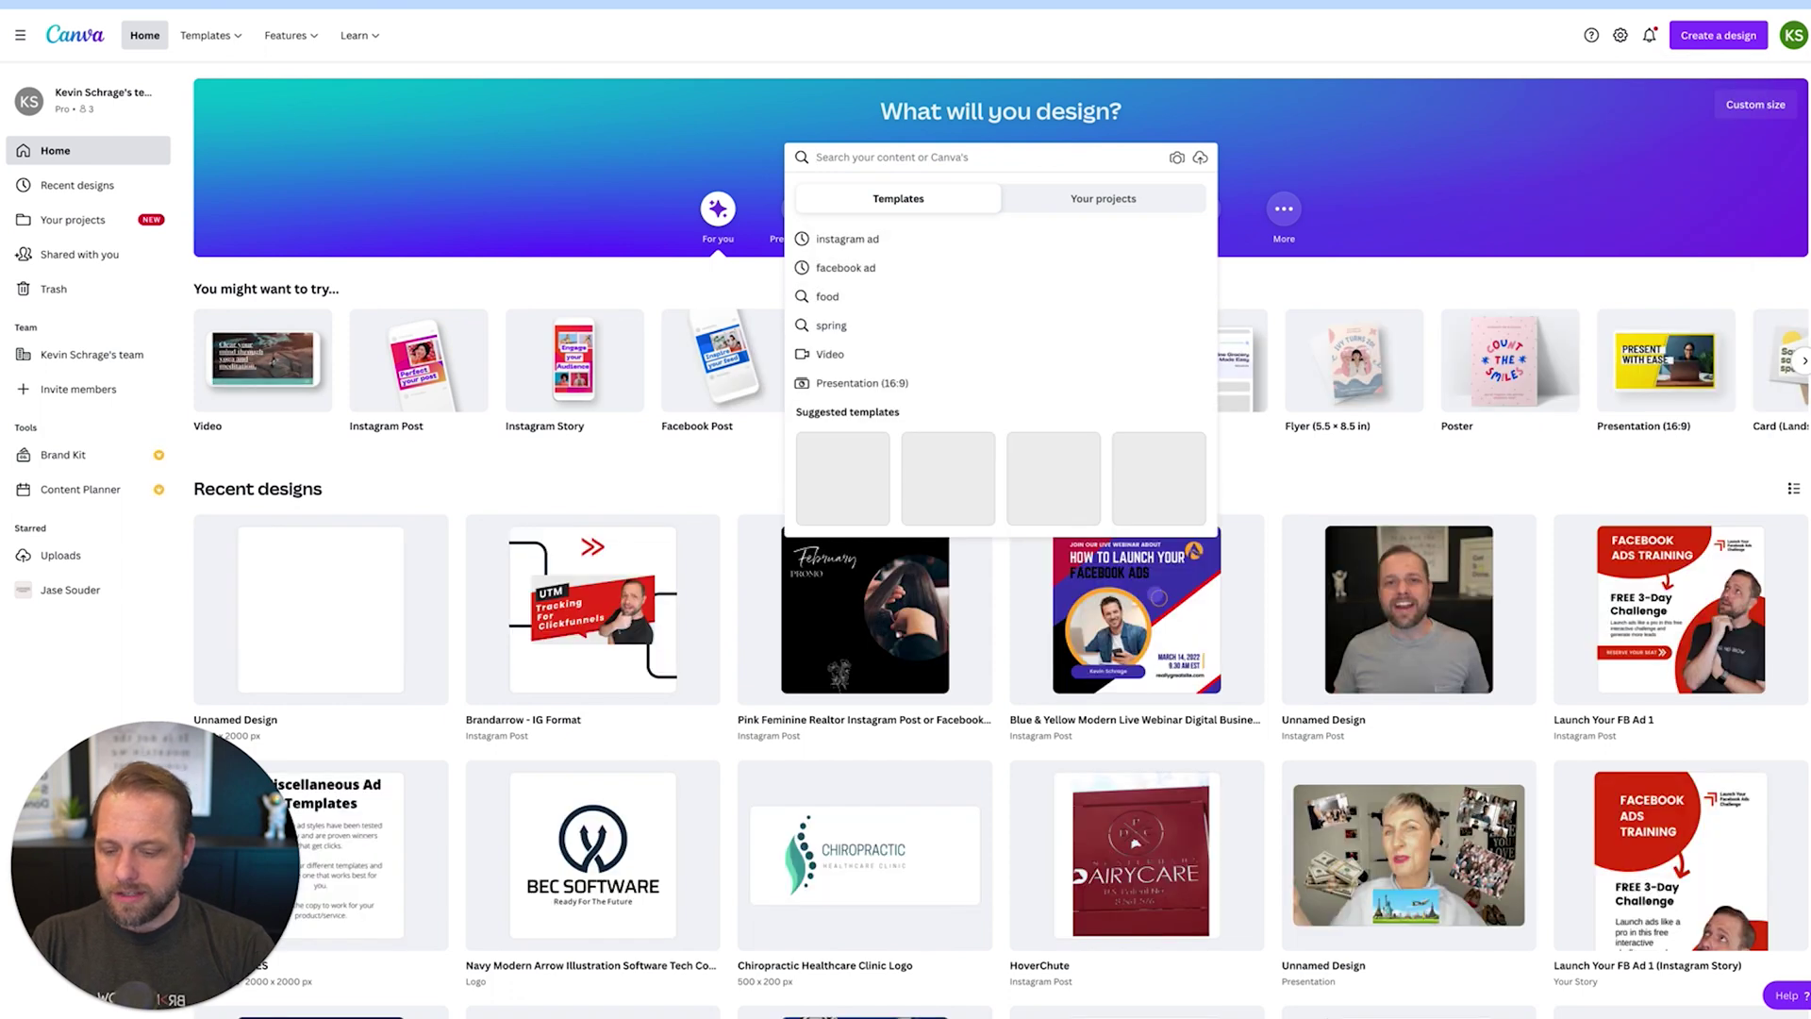
key("Escape")
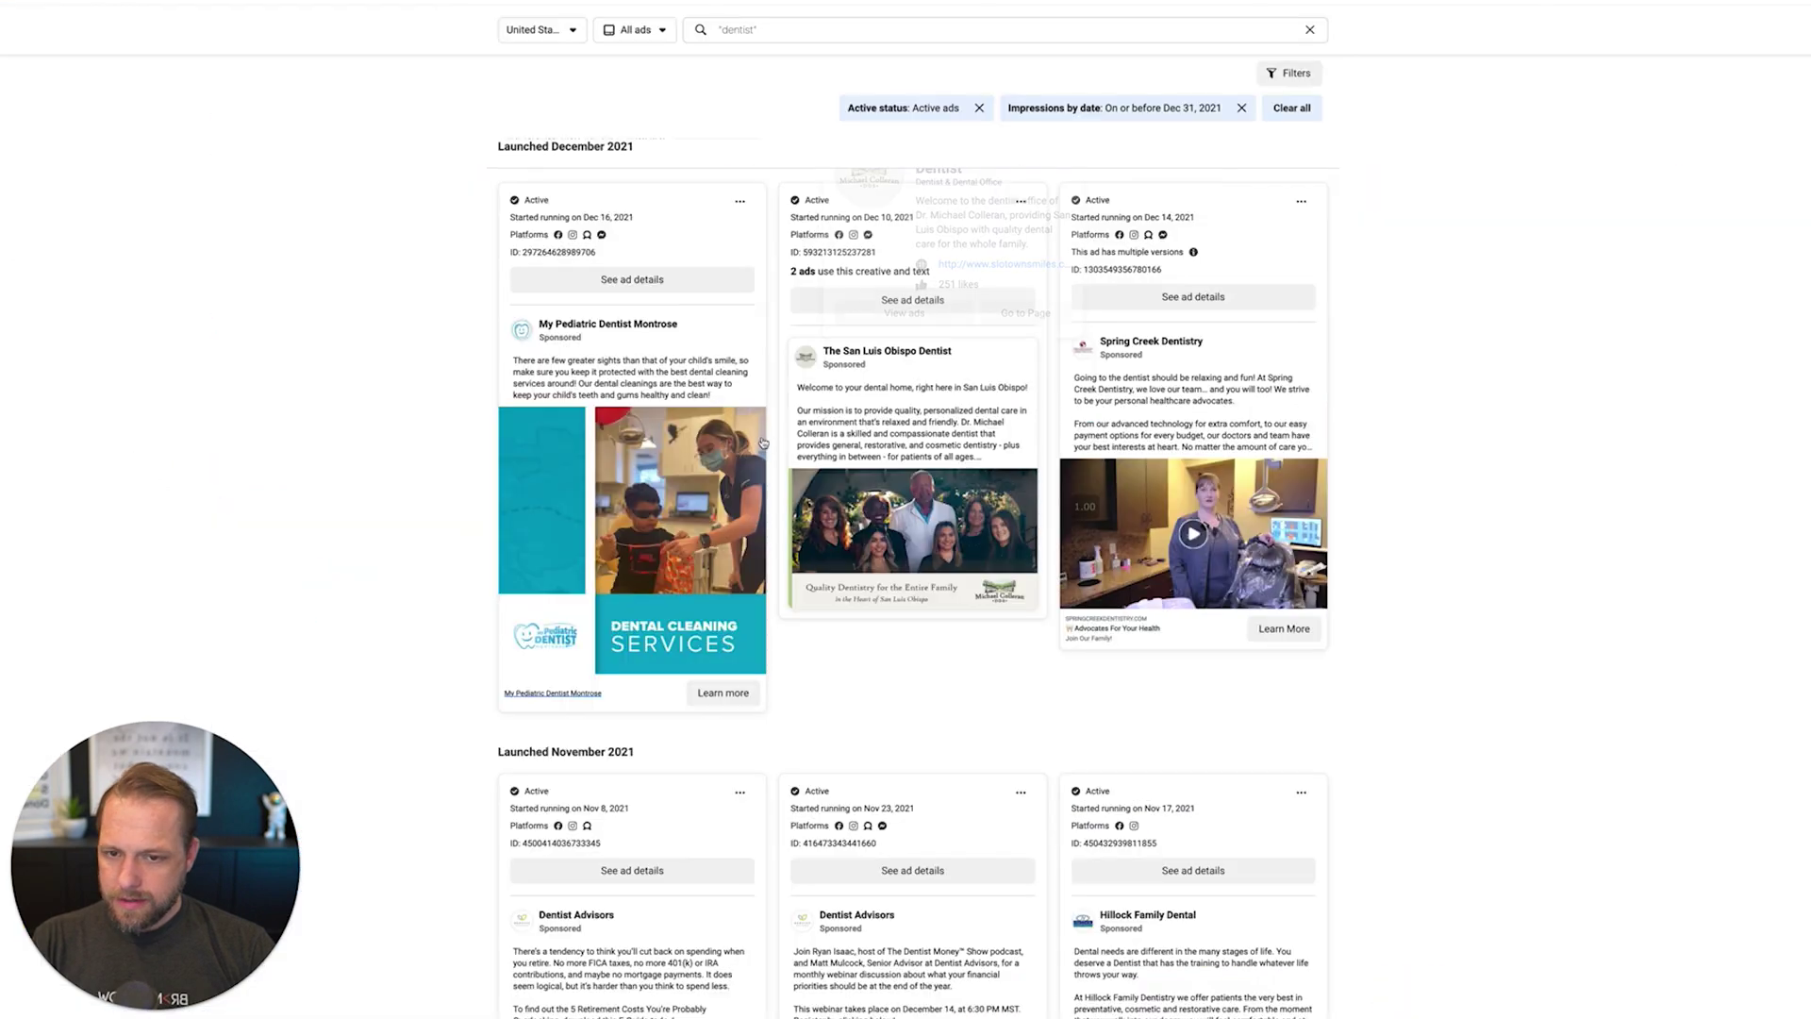
scroll(877, 424, "up", 3)
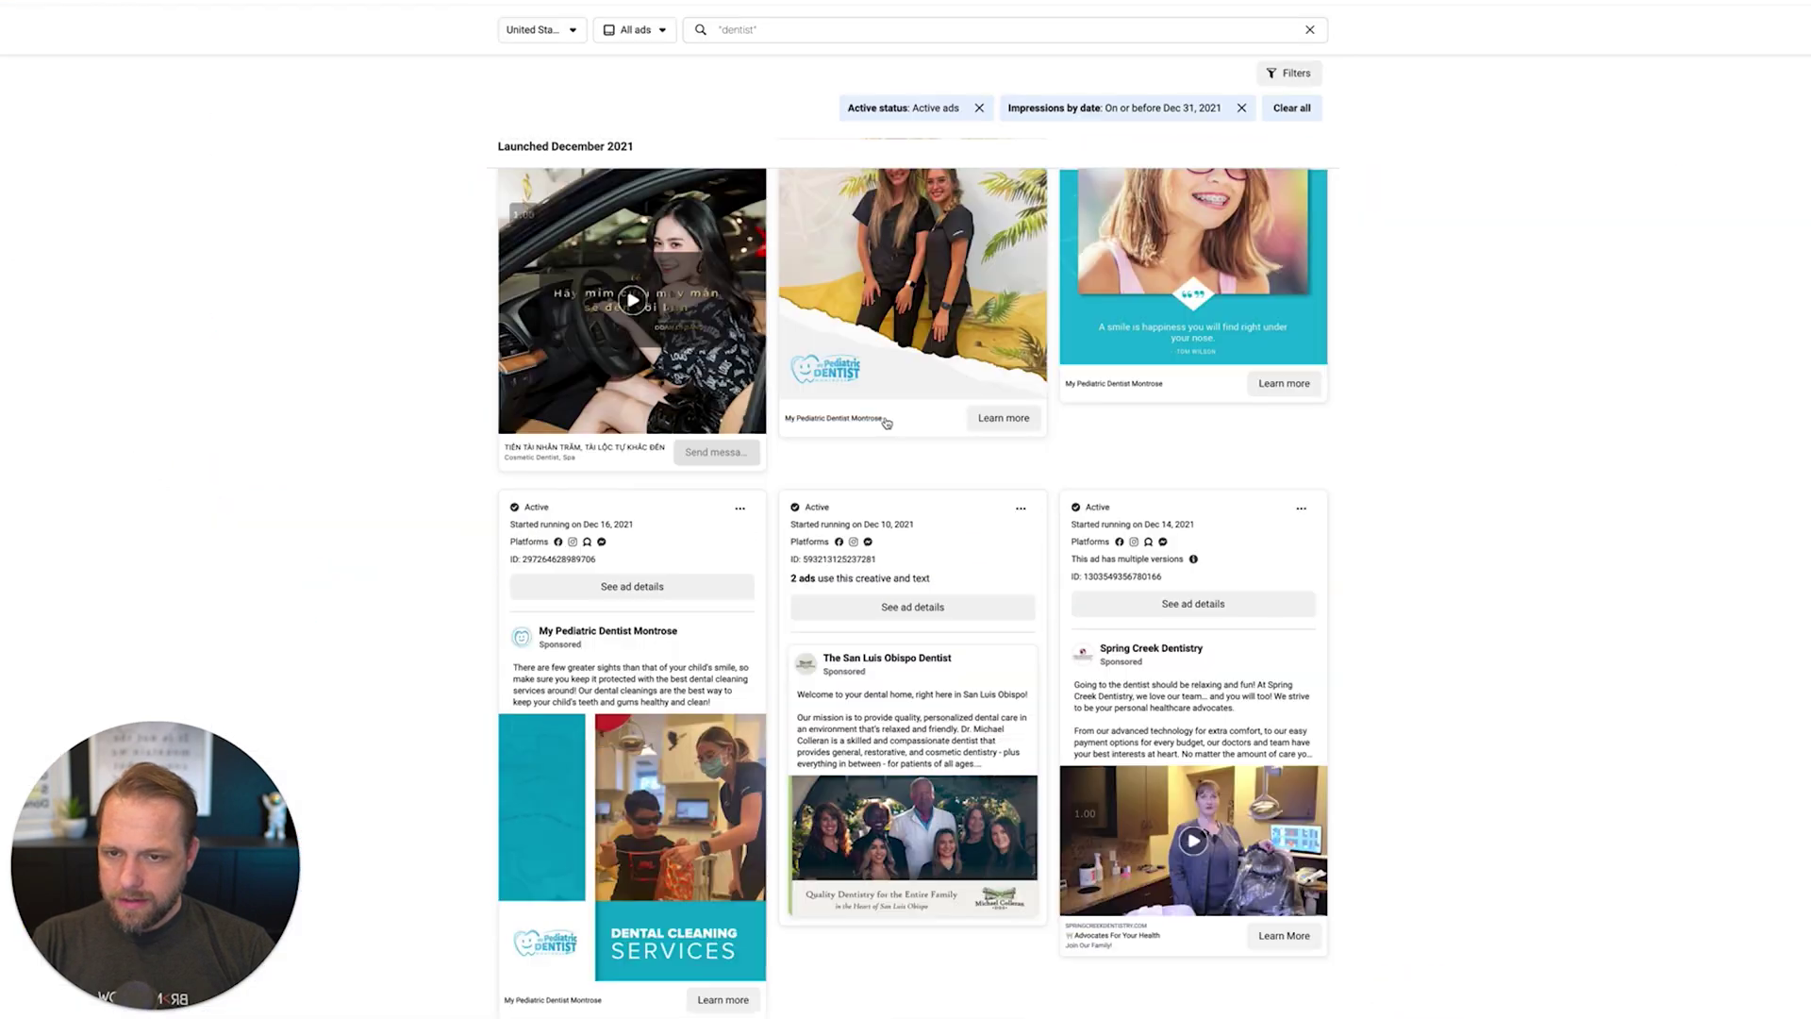
scroll(878, 424, "up", 3)
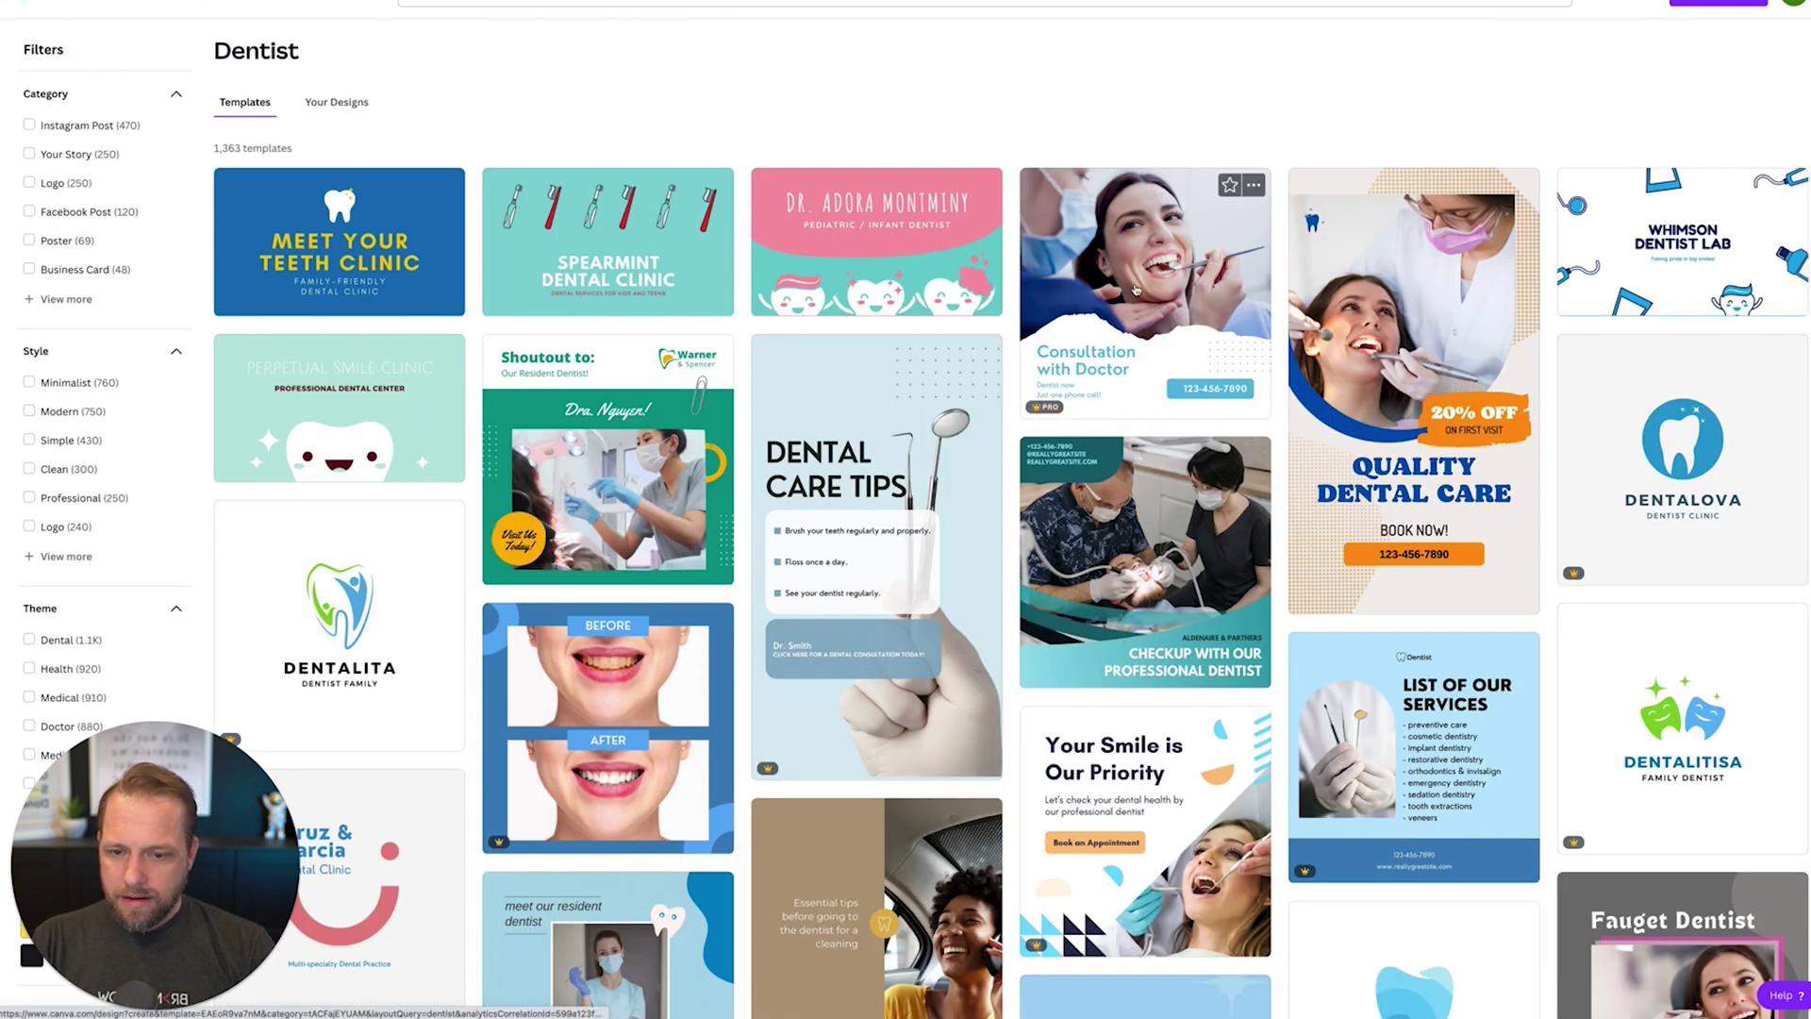
Browse the dentist templates in Canva and open the "Consultation with Doctor" Instagram post template for editing
scroll(1132, 273, "down", 5)
scroll(1129, 258, "down", 10)
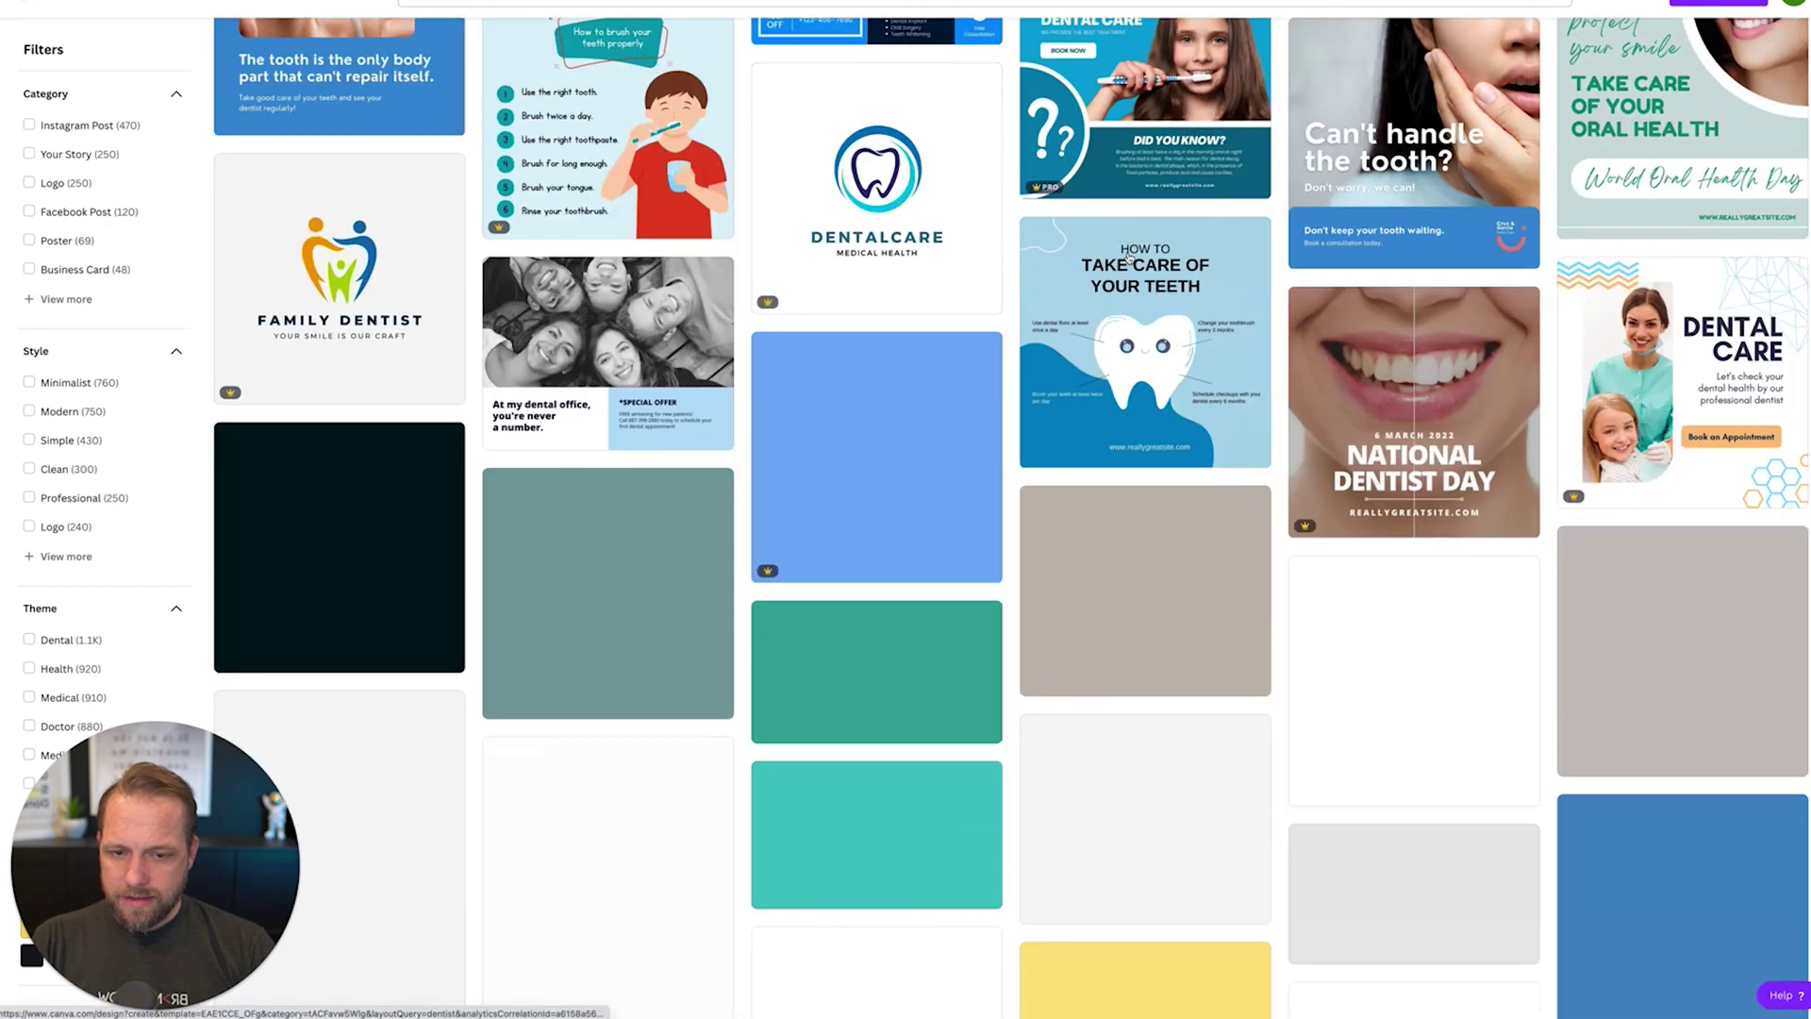
scroll(1130, 257, "down", 8)
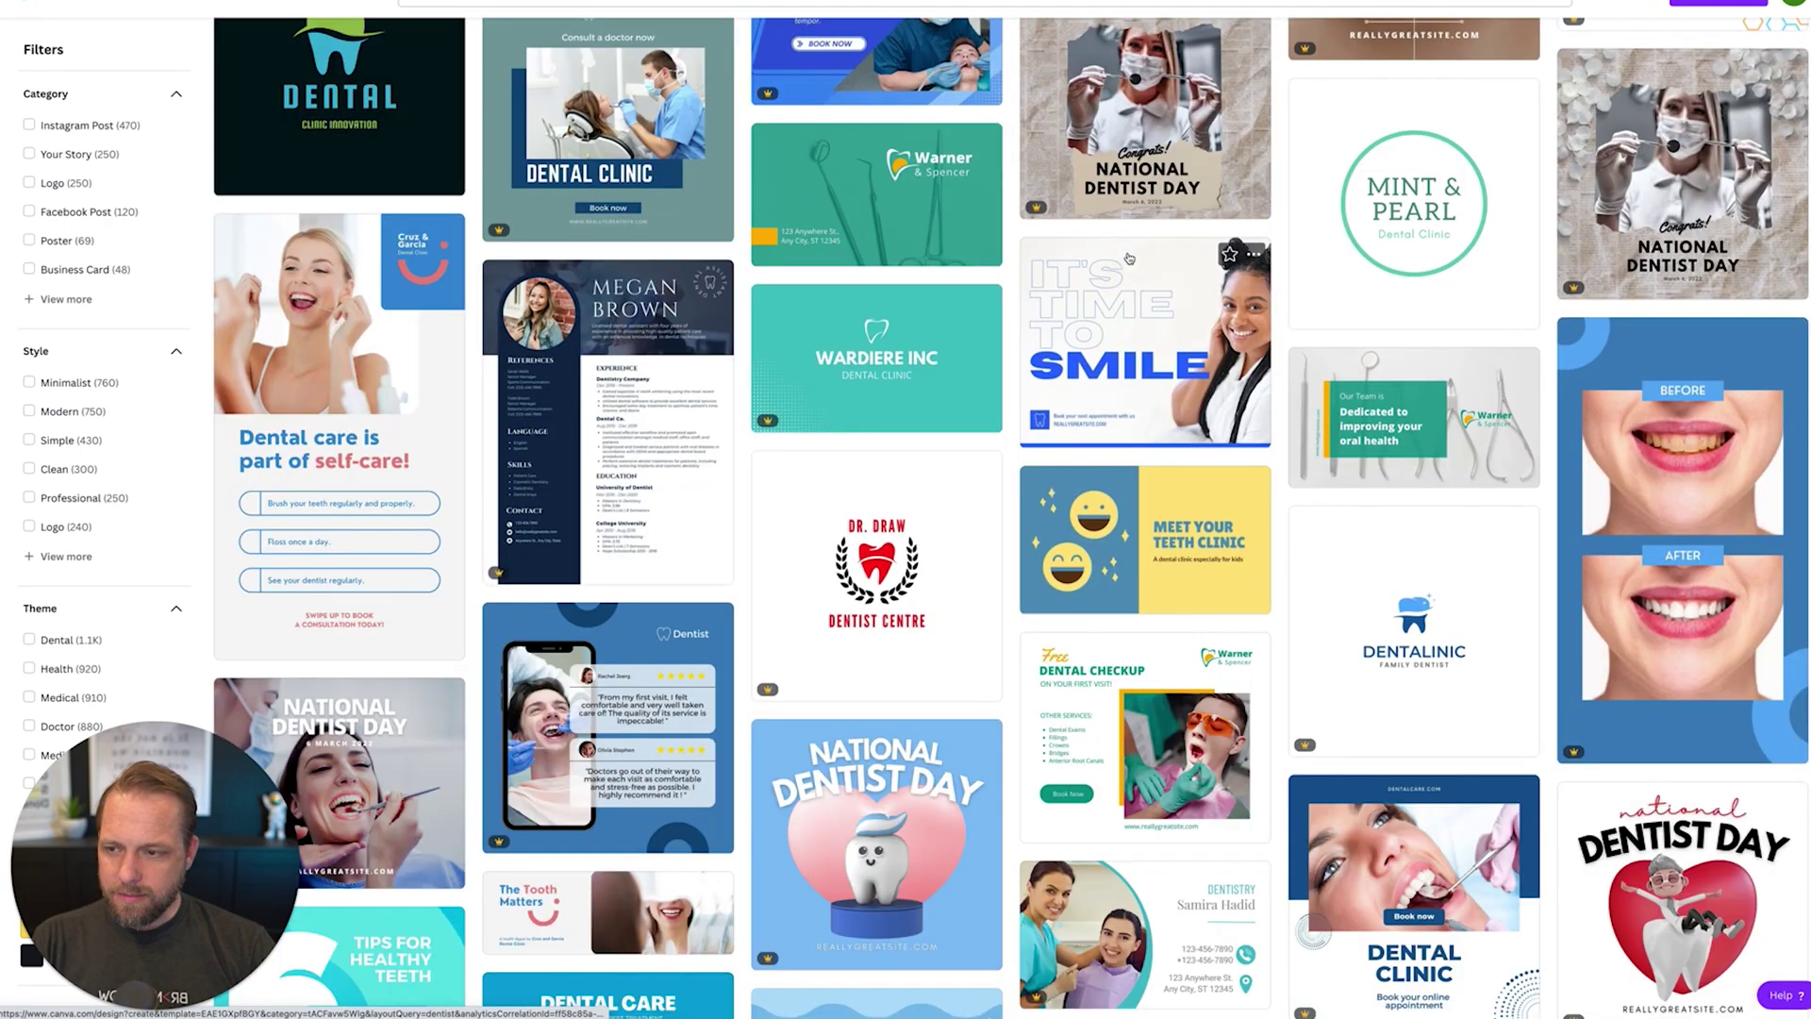
scroll(1129, 257, "up", 15)
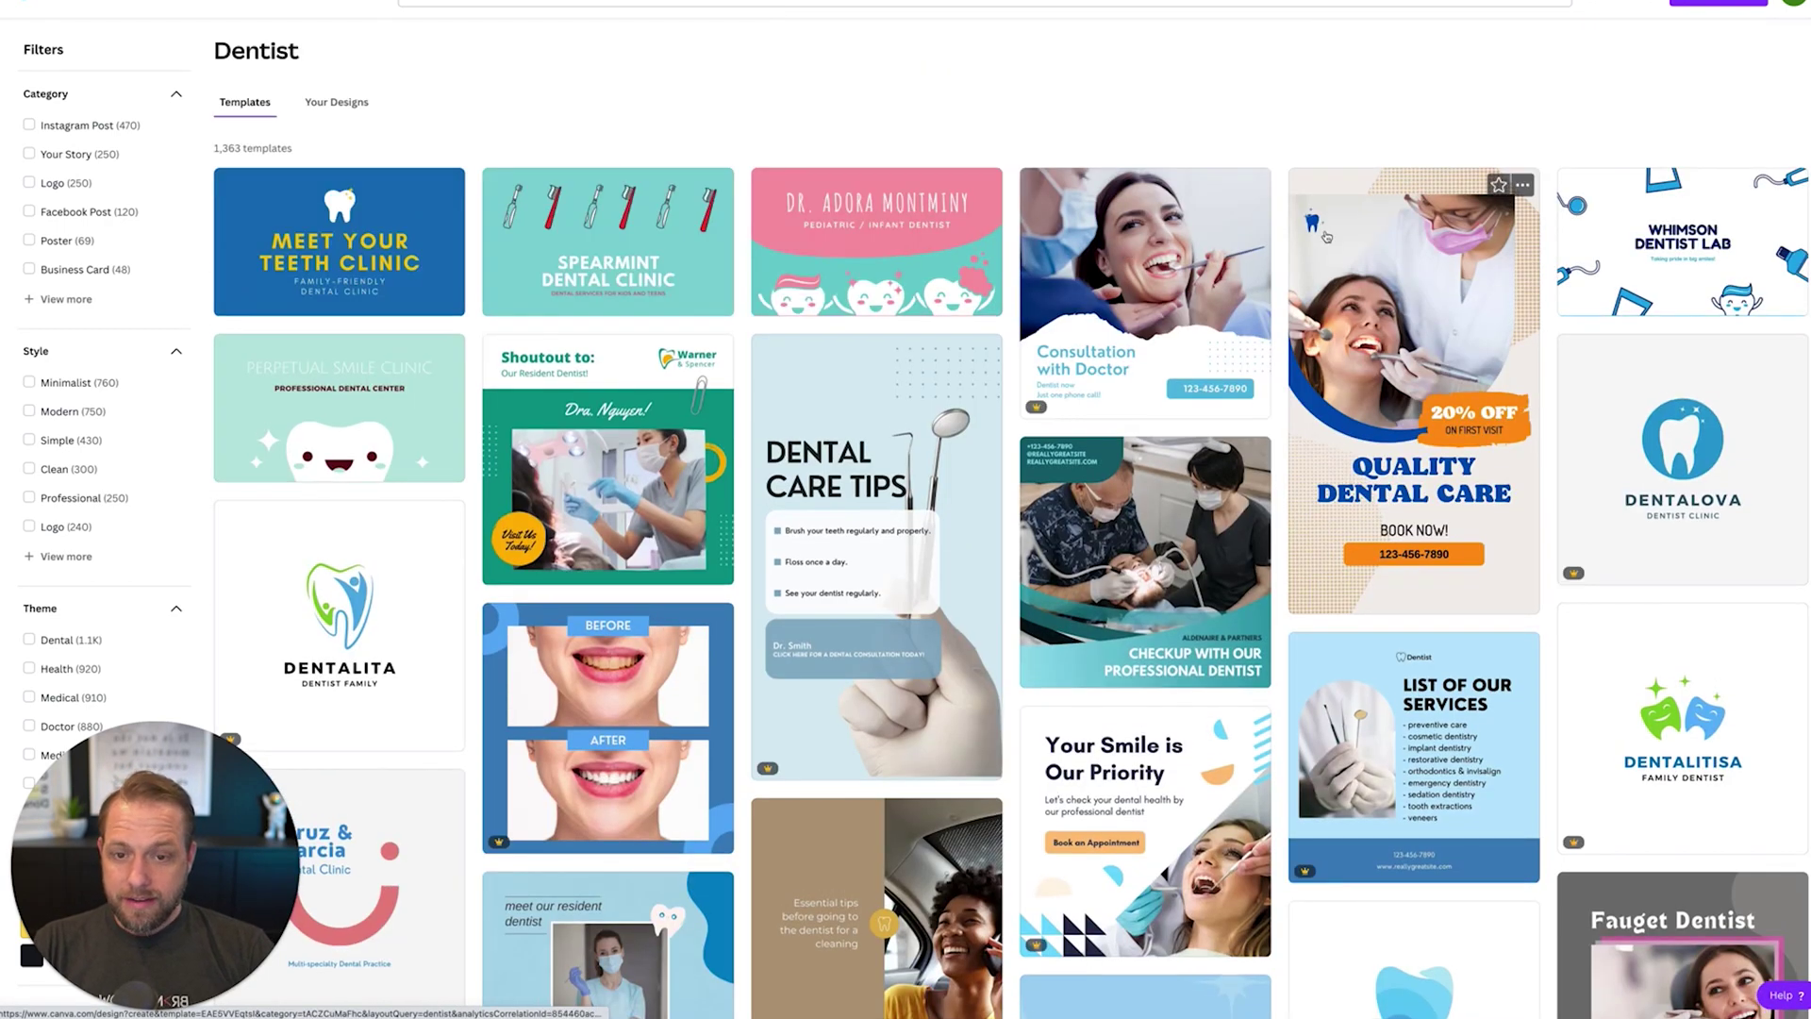
scroll(1125, 365, "down", 5)
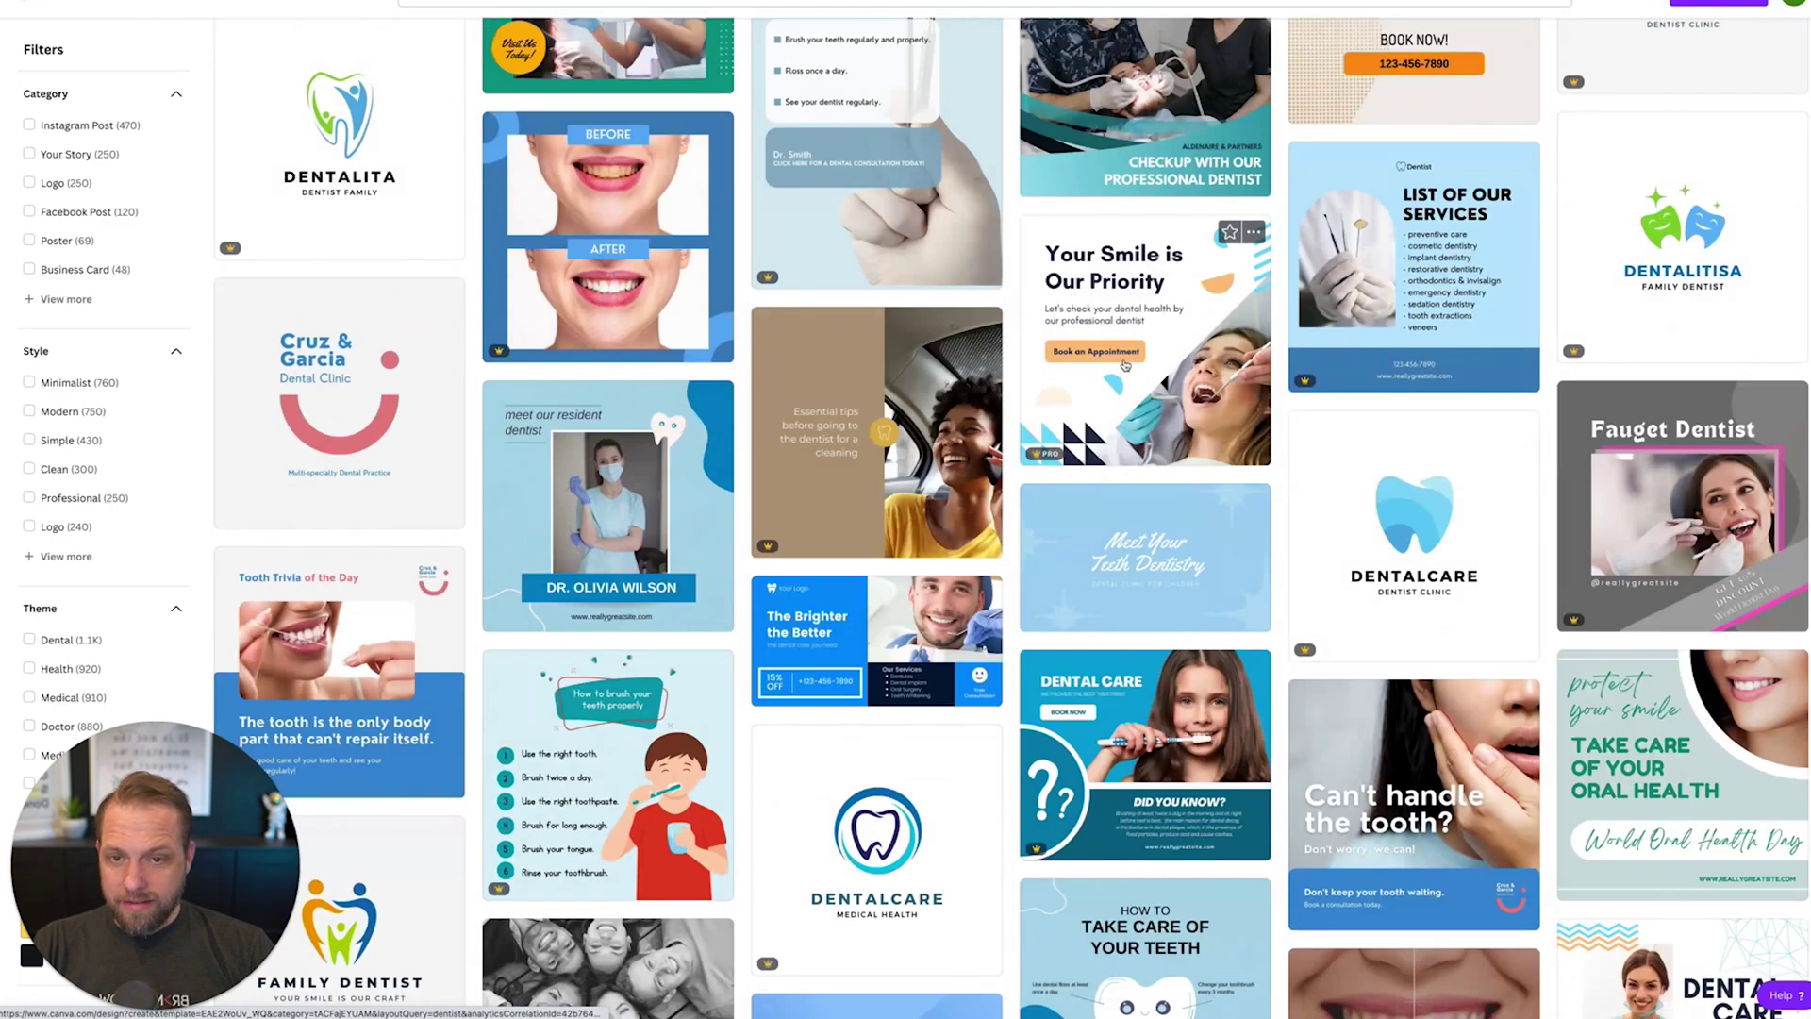
scroll(1124, 368, "down", 15)
scroll(1127, 385, "down", 15)
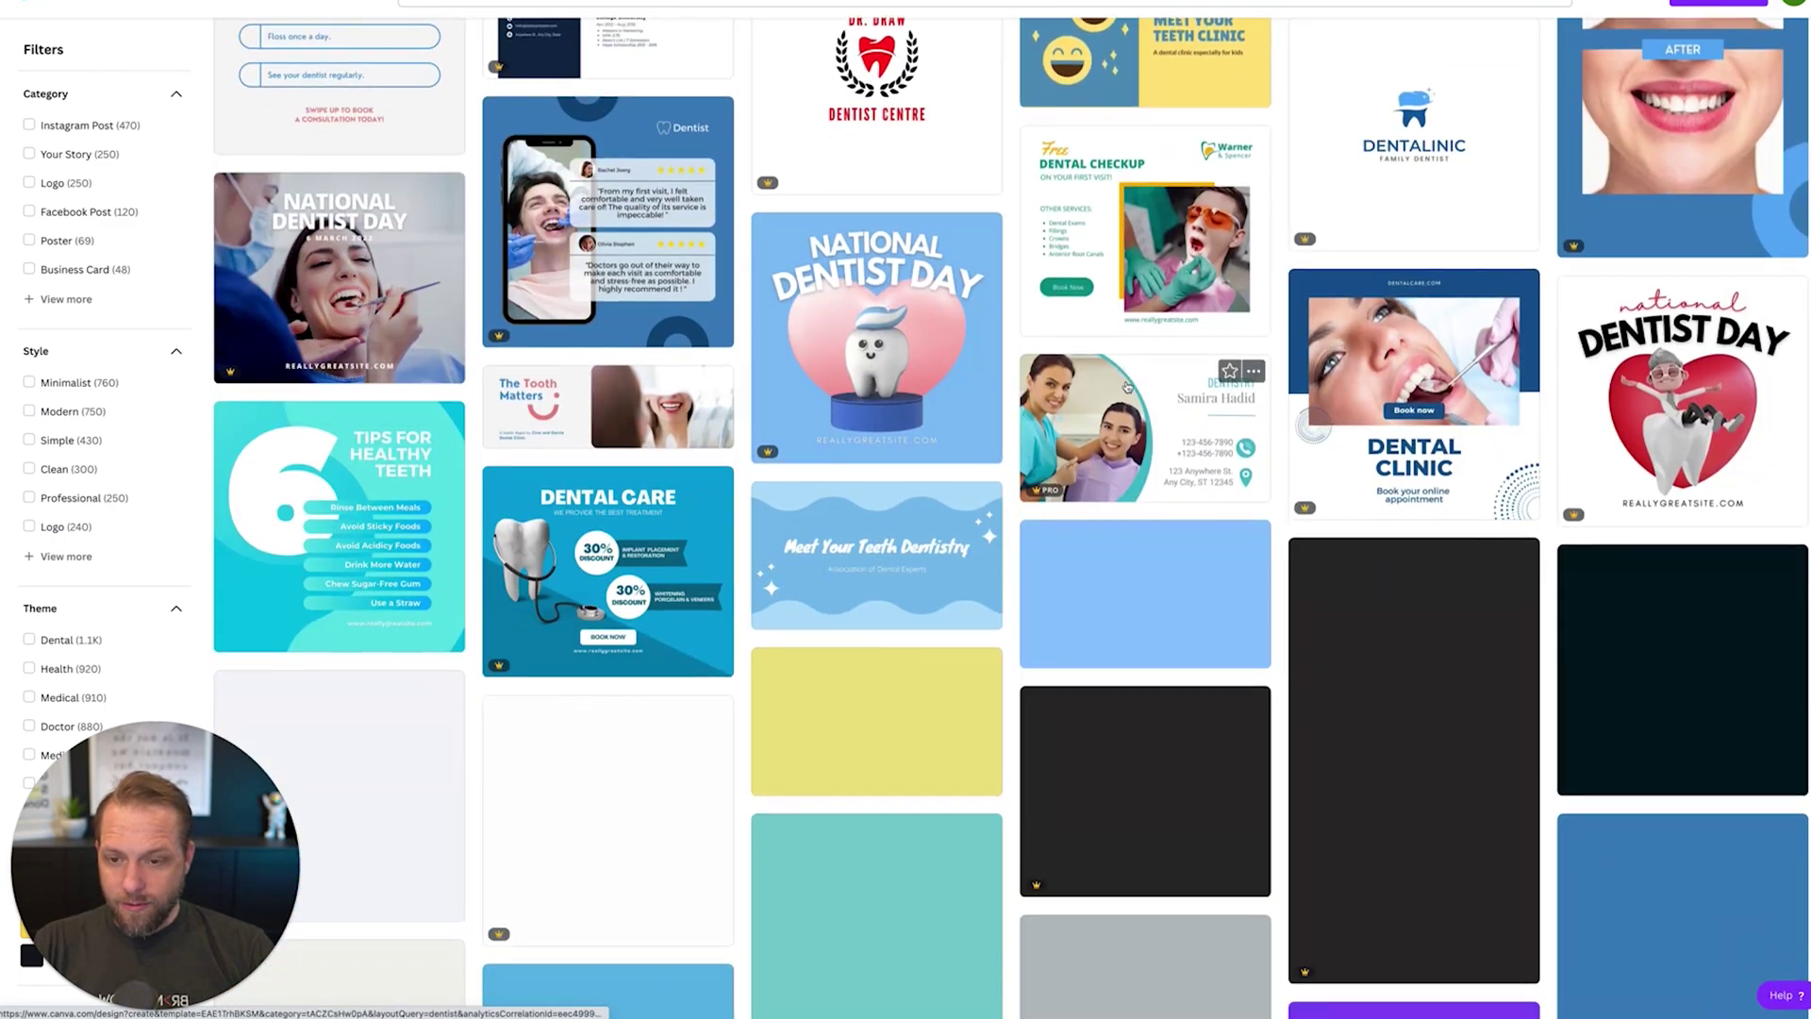
scroll(1127, 385, "up", 20)
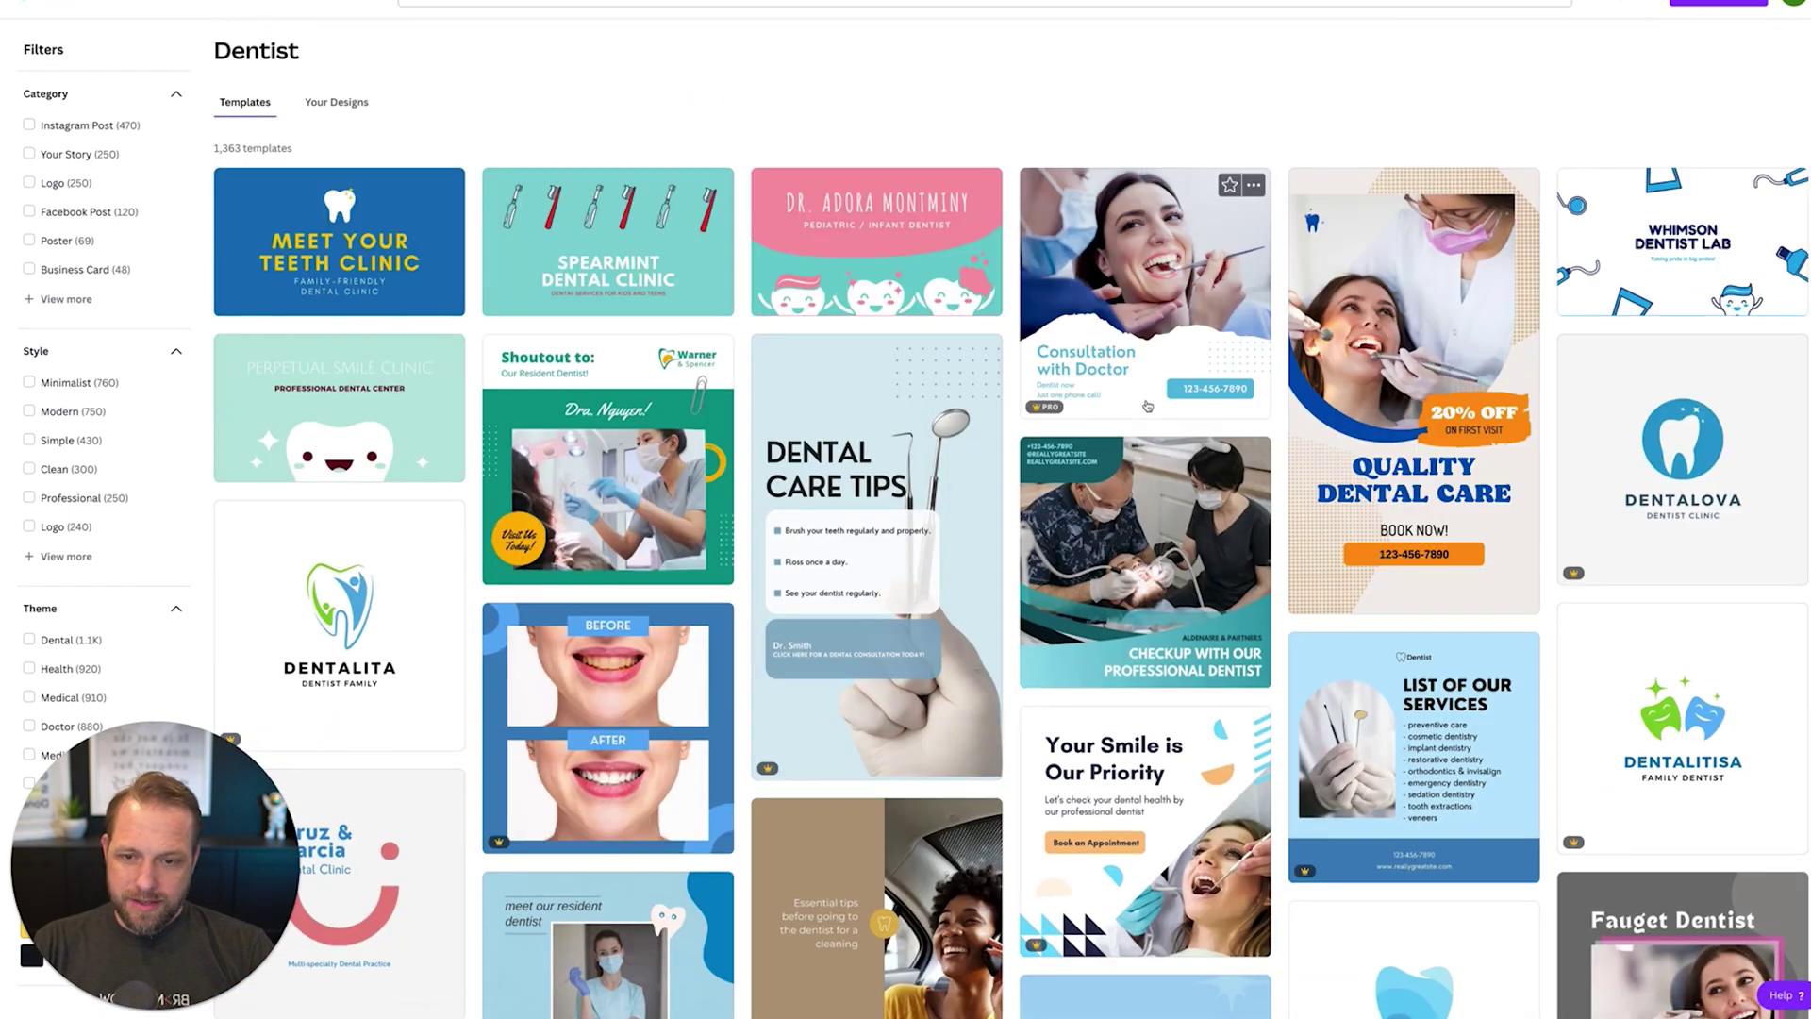
left_click(1149, 251)
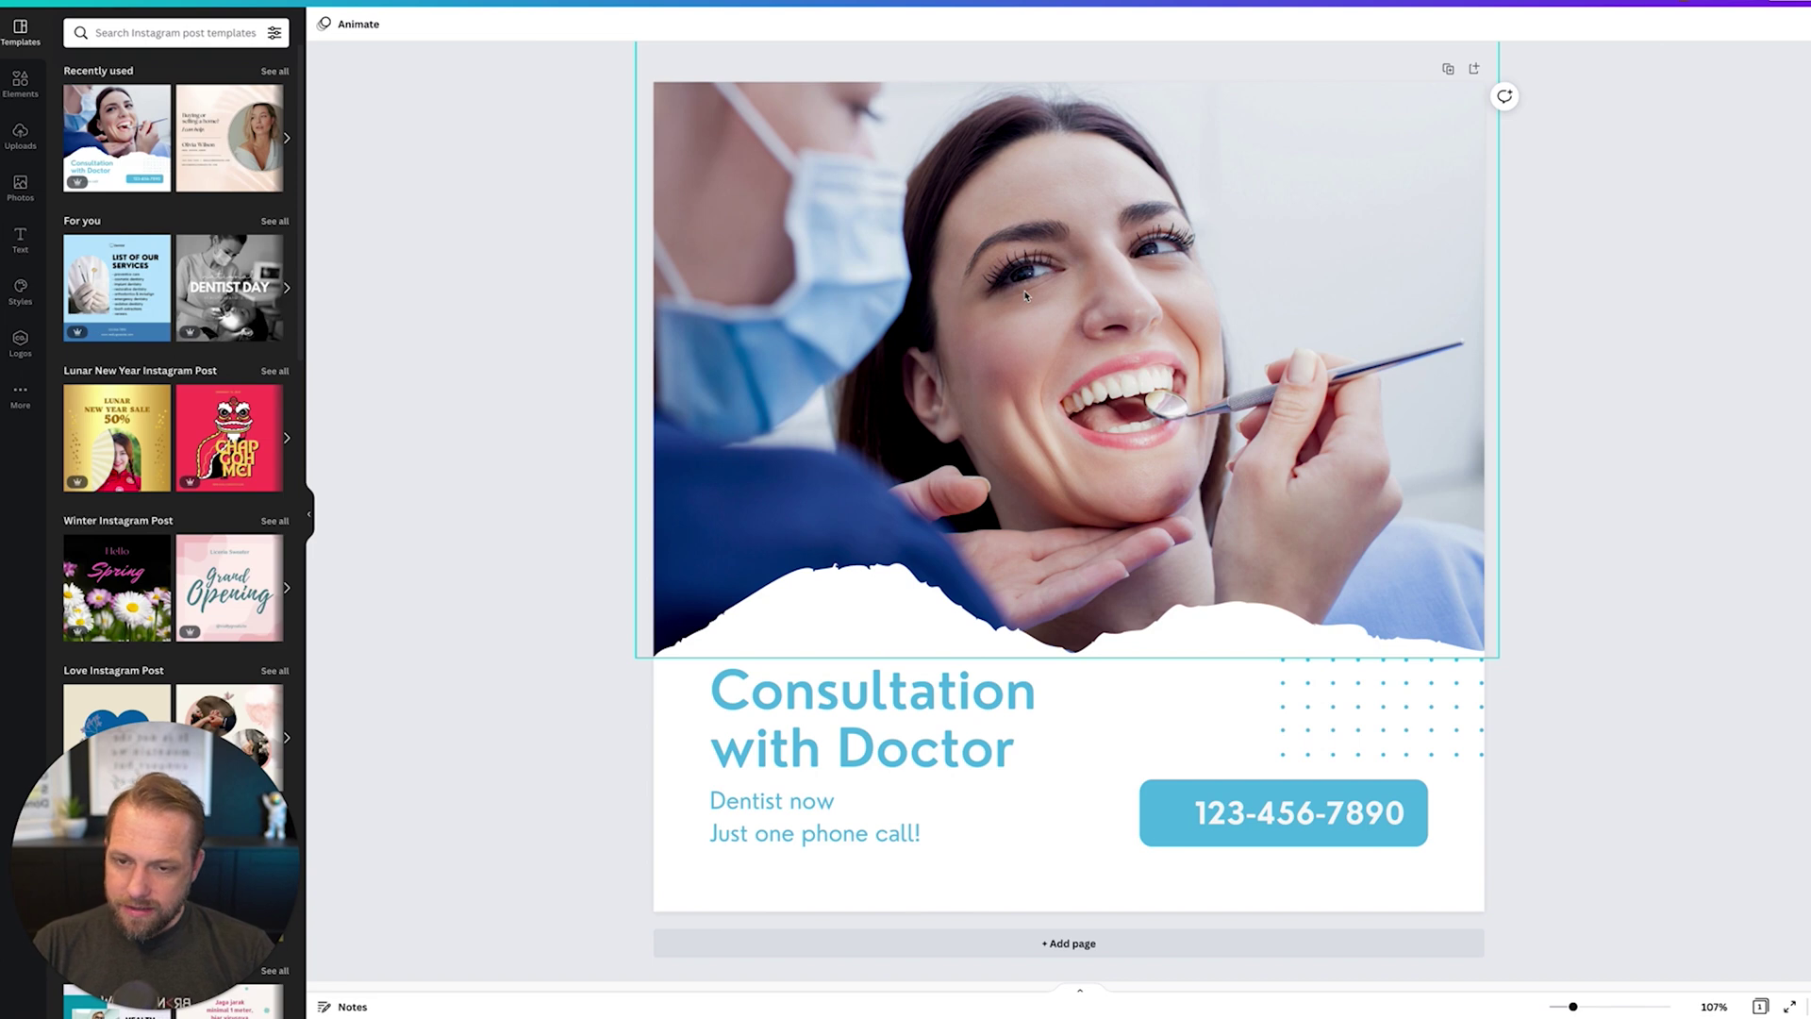
Search the stock photos for "dentist" to find a replacement for the template's main picture
left_click(913, 270)
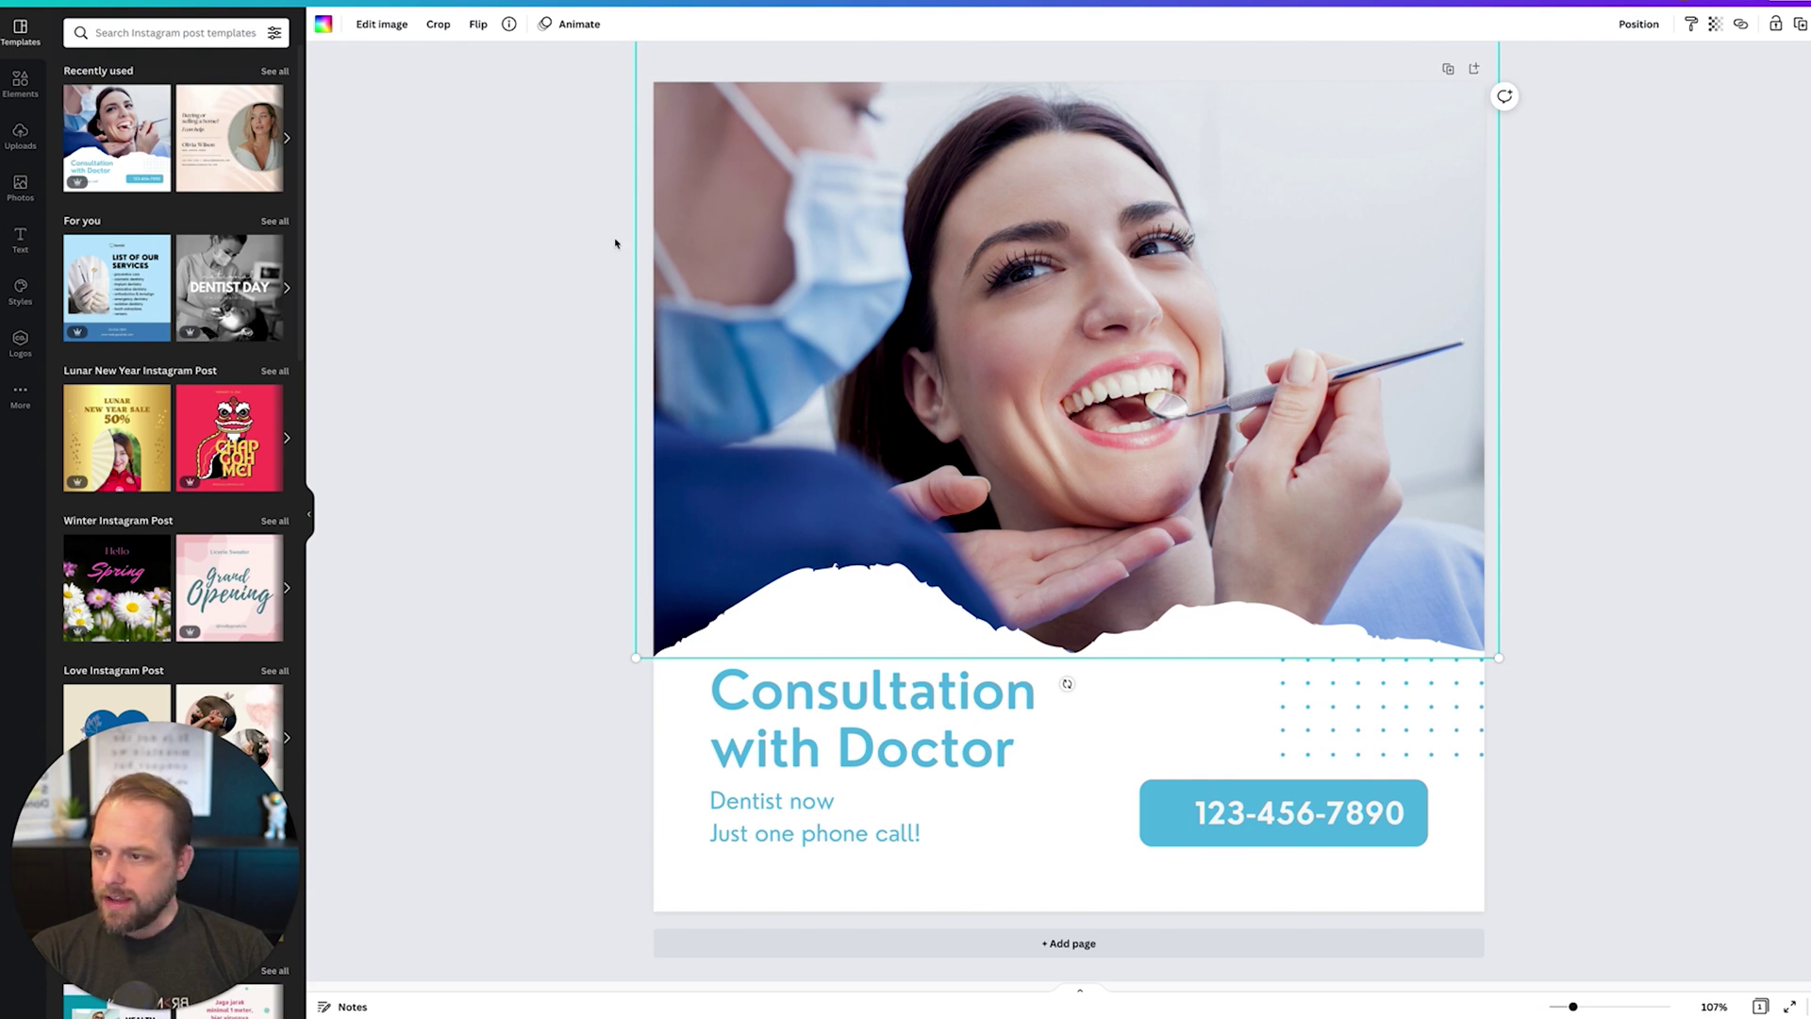
left_click(20, 137)
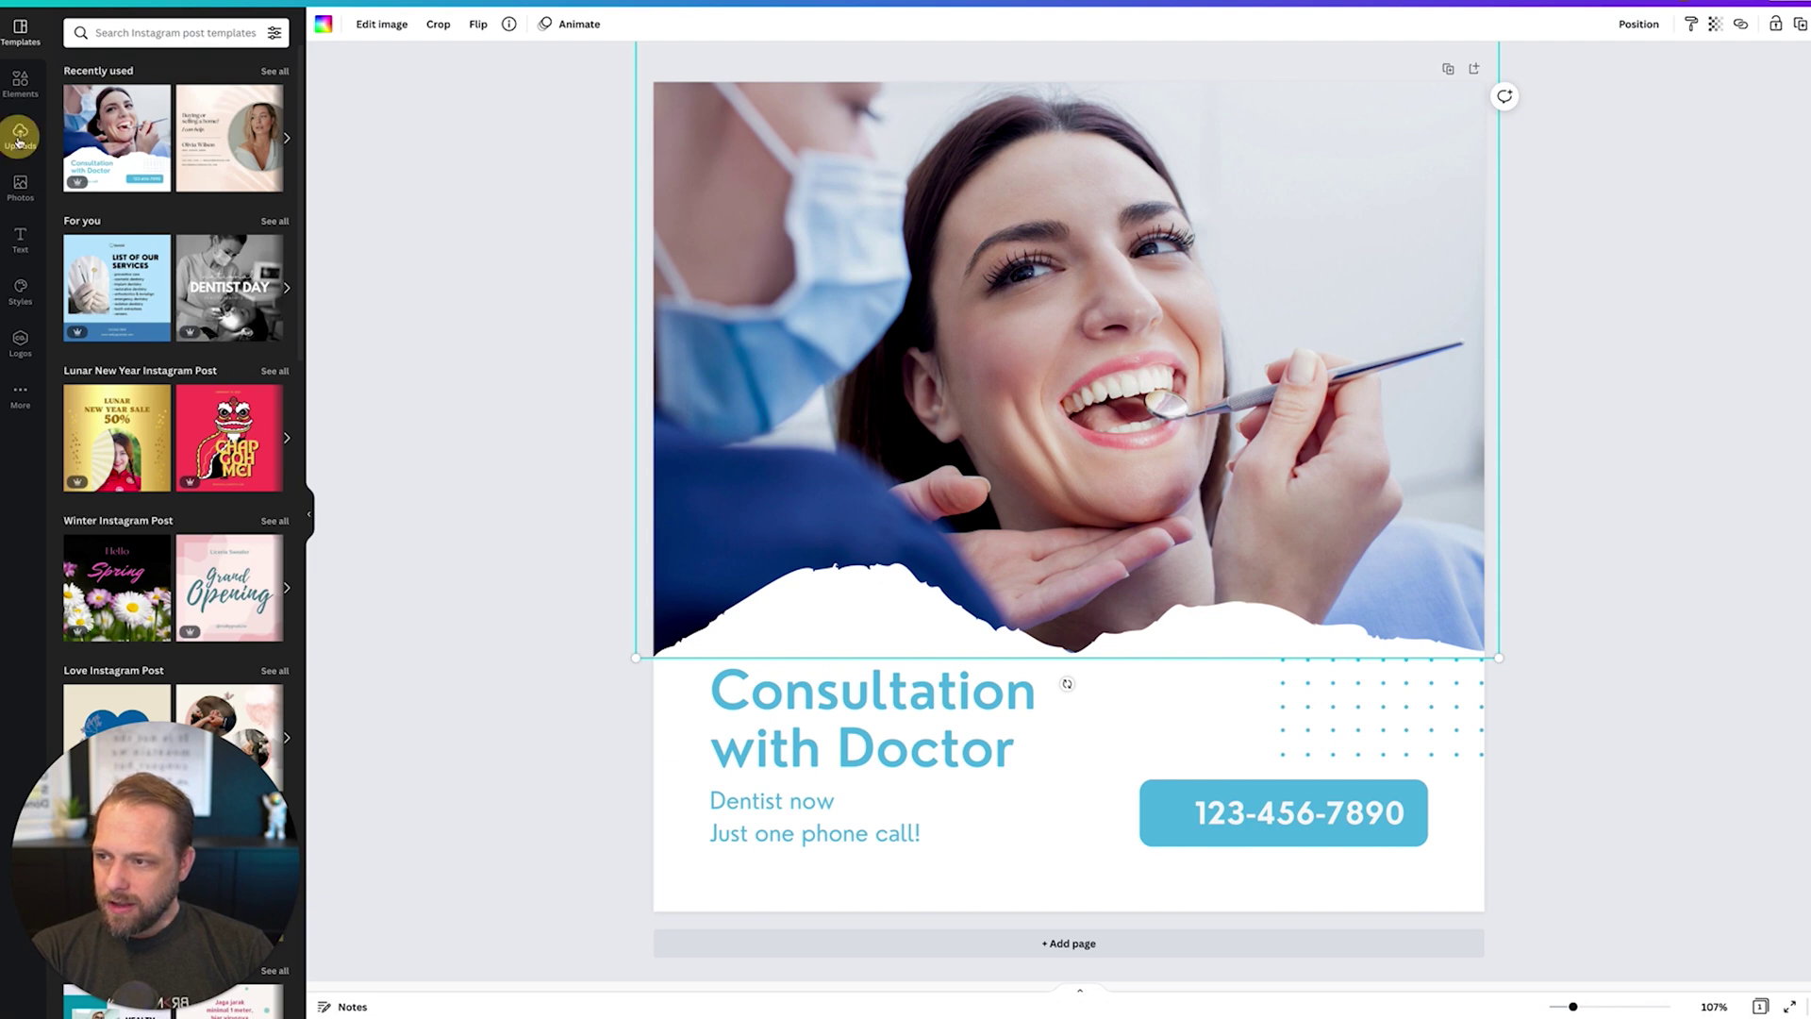
left_click(20, 83)
left_click(21, 200)
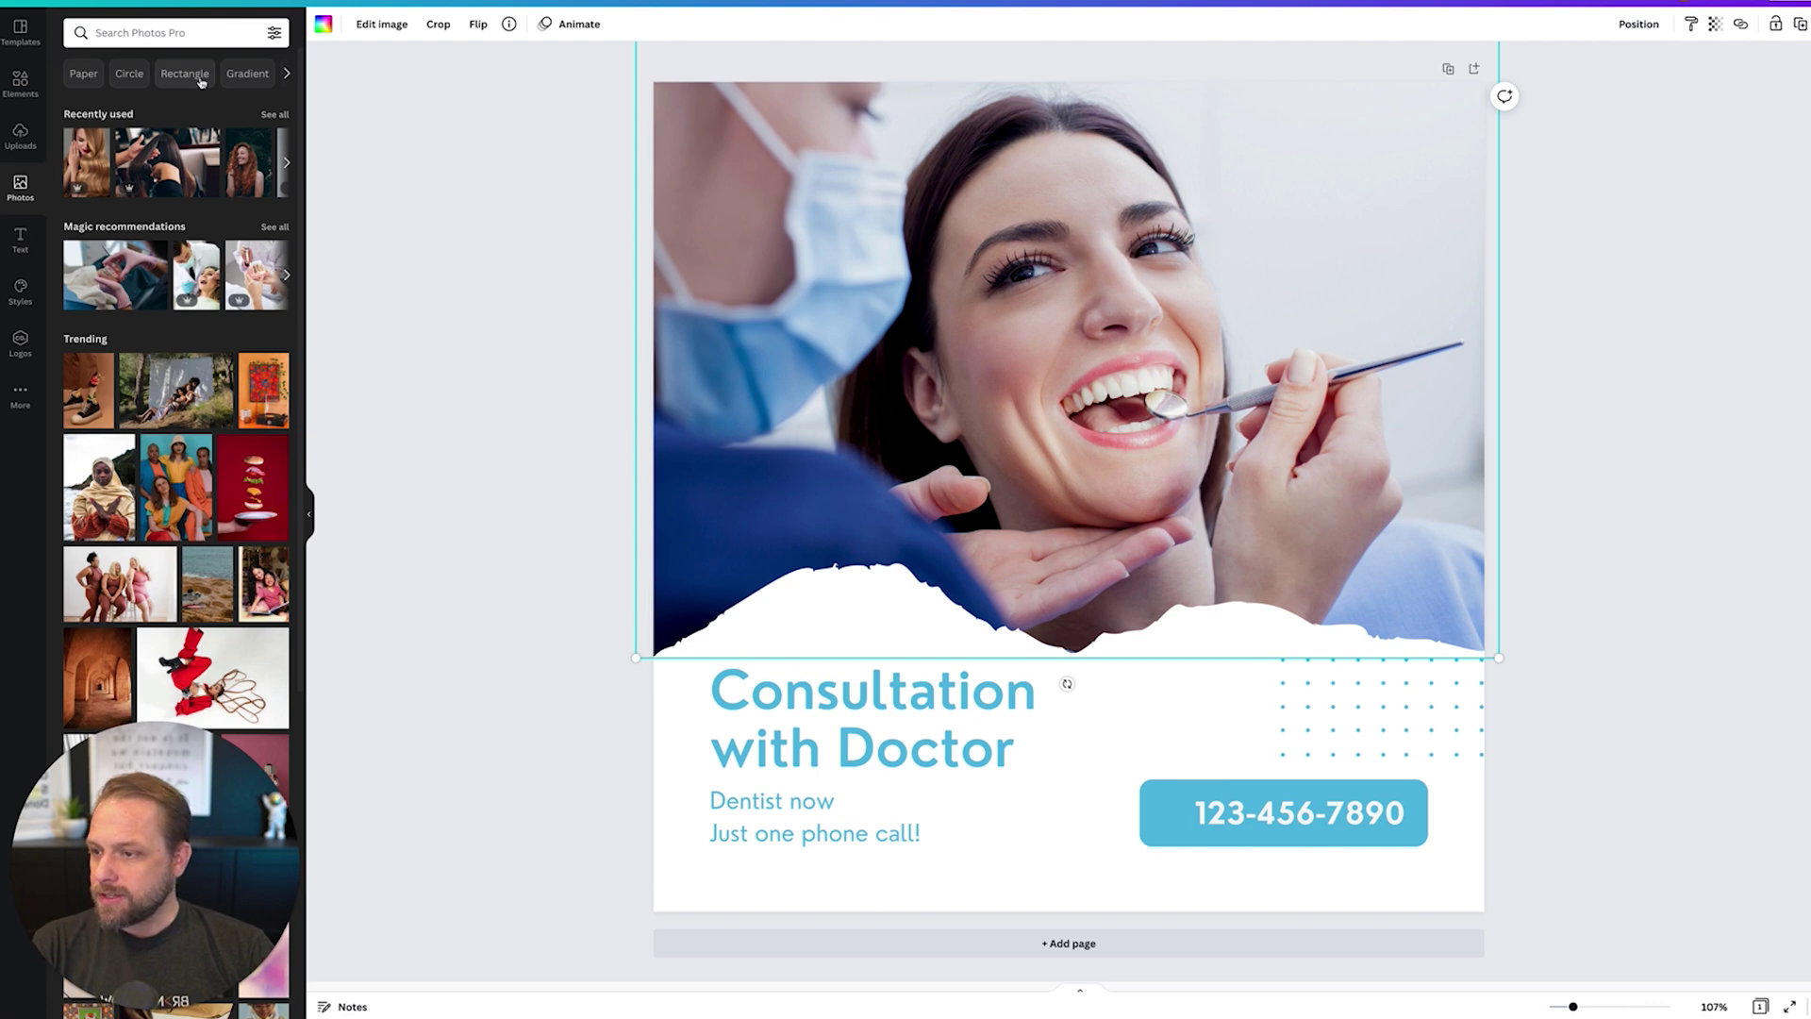
left_click(135, 28)
left_click(607, 287)
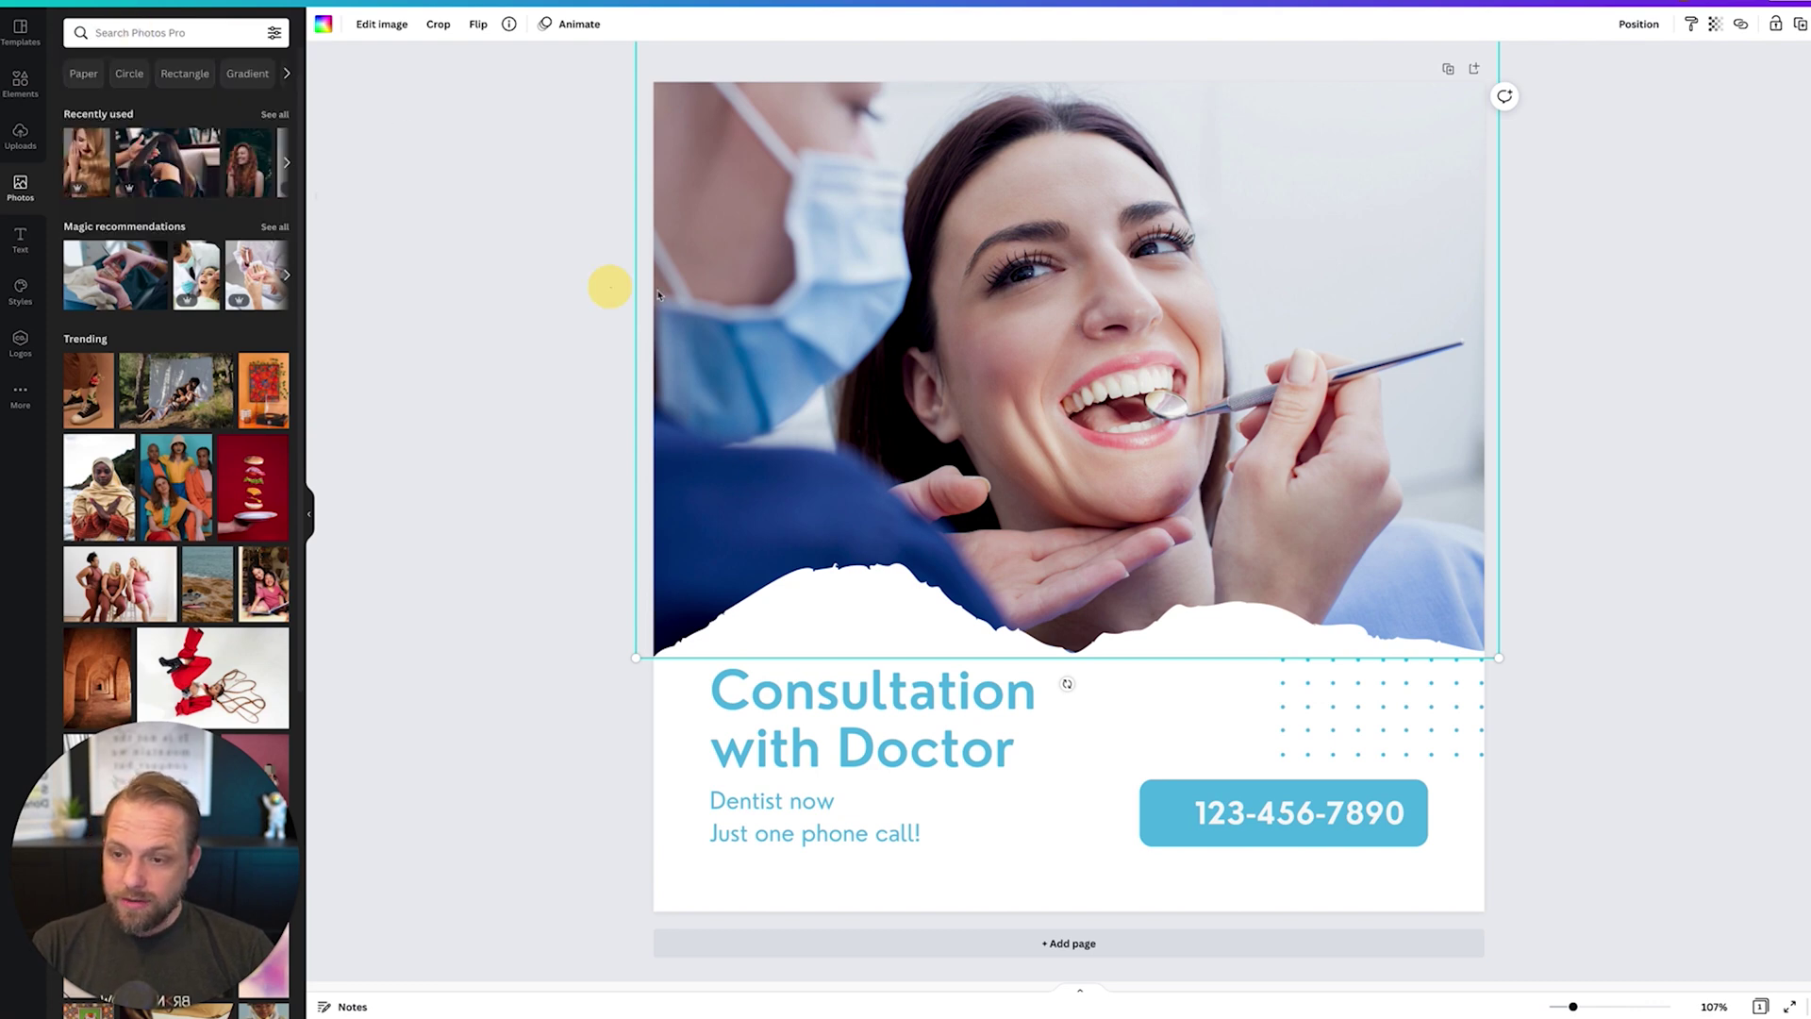
left_click(161, 34)
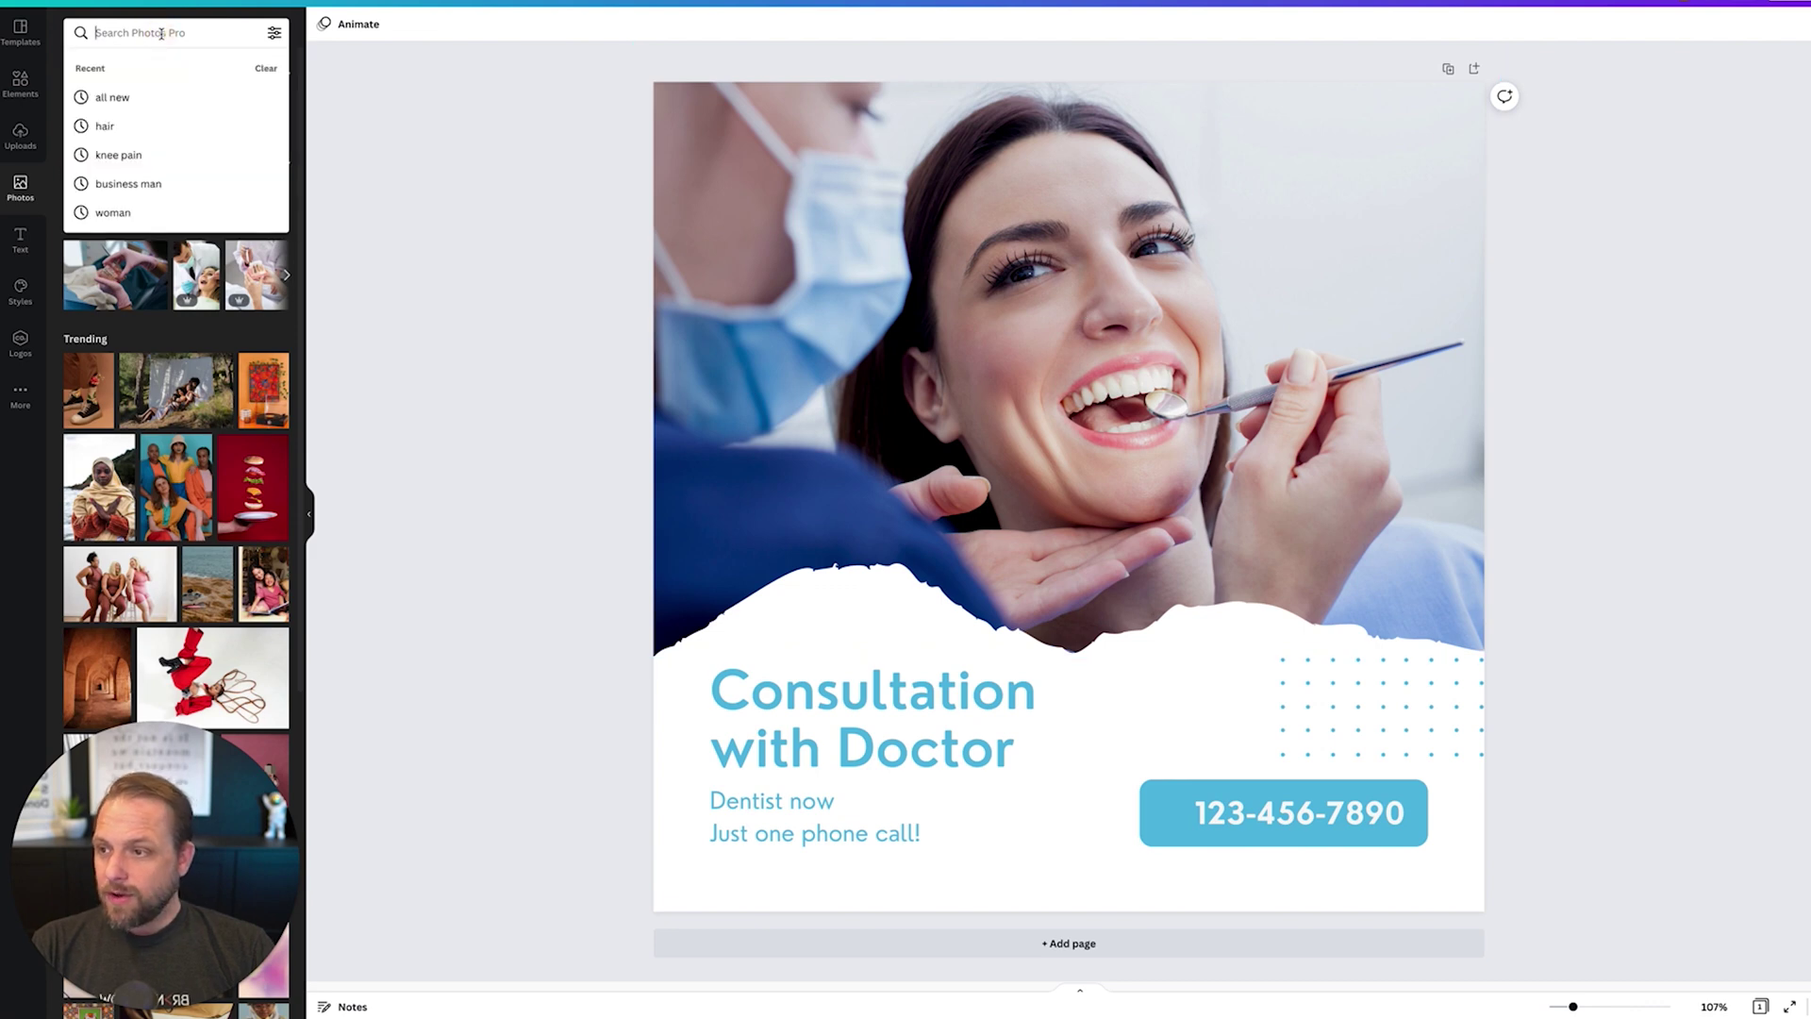
type("dentist")
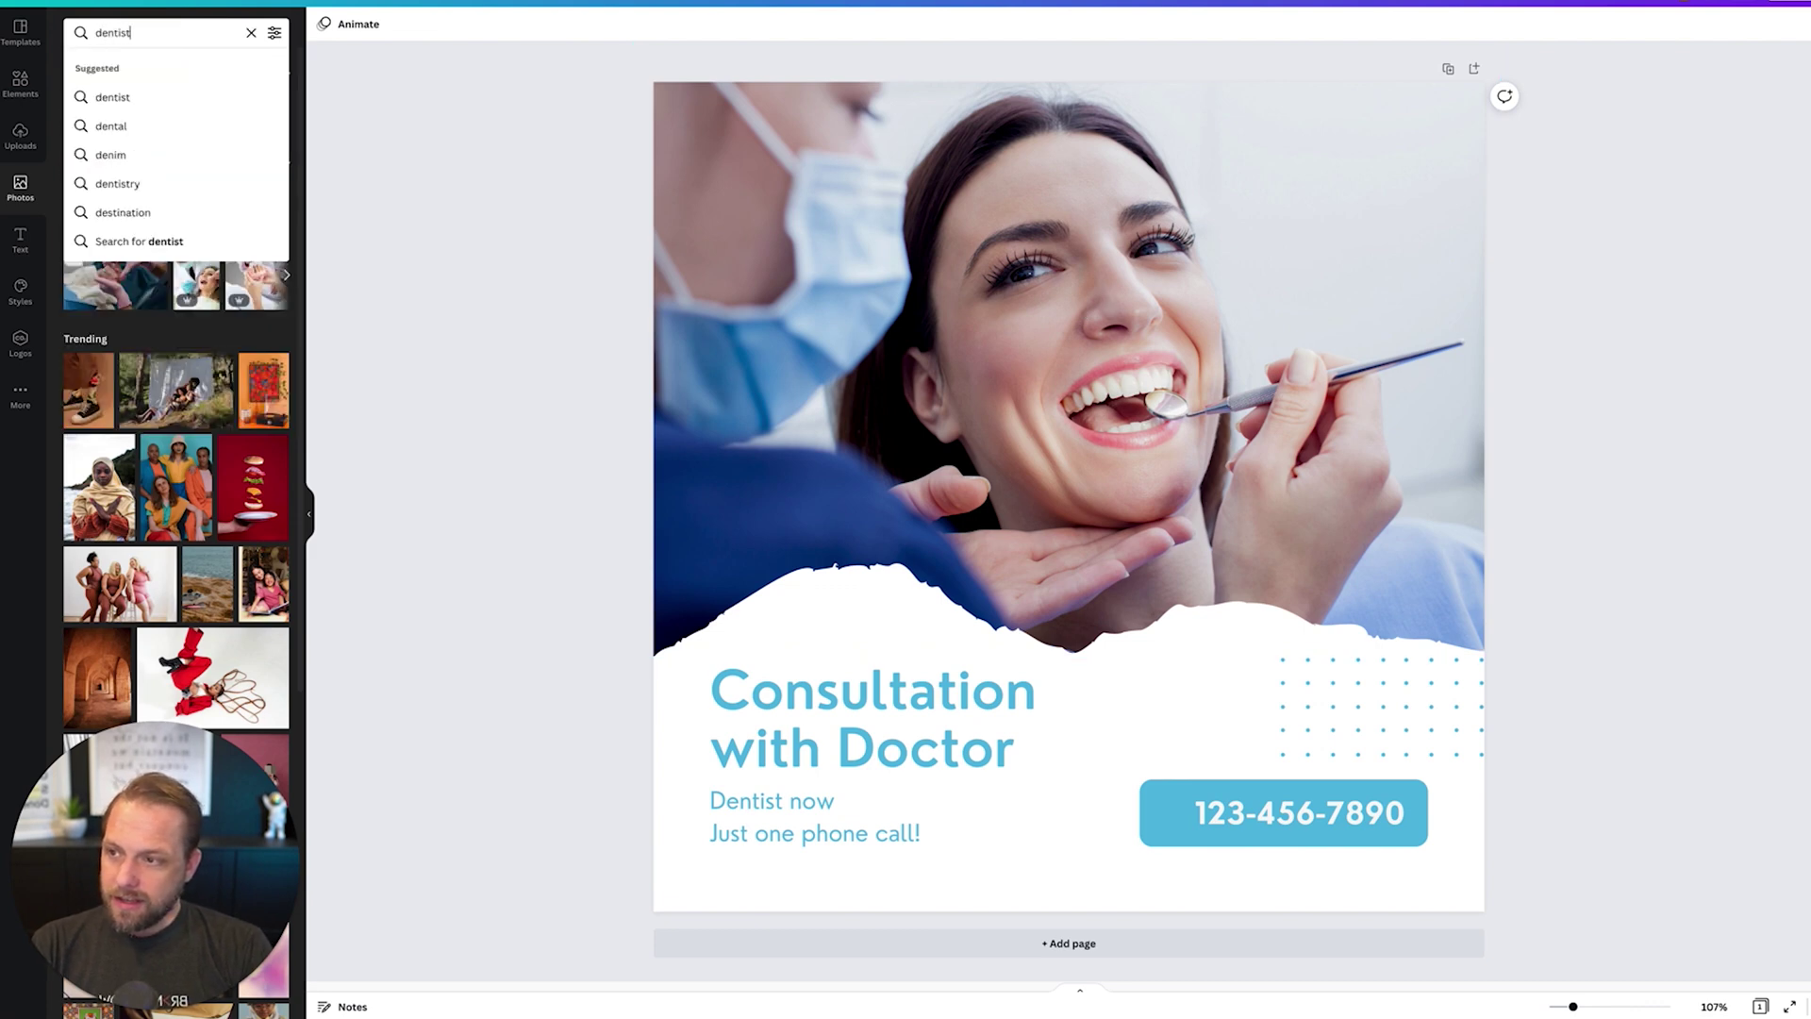
key("Return")
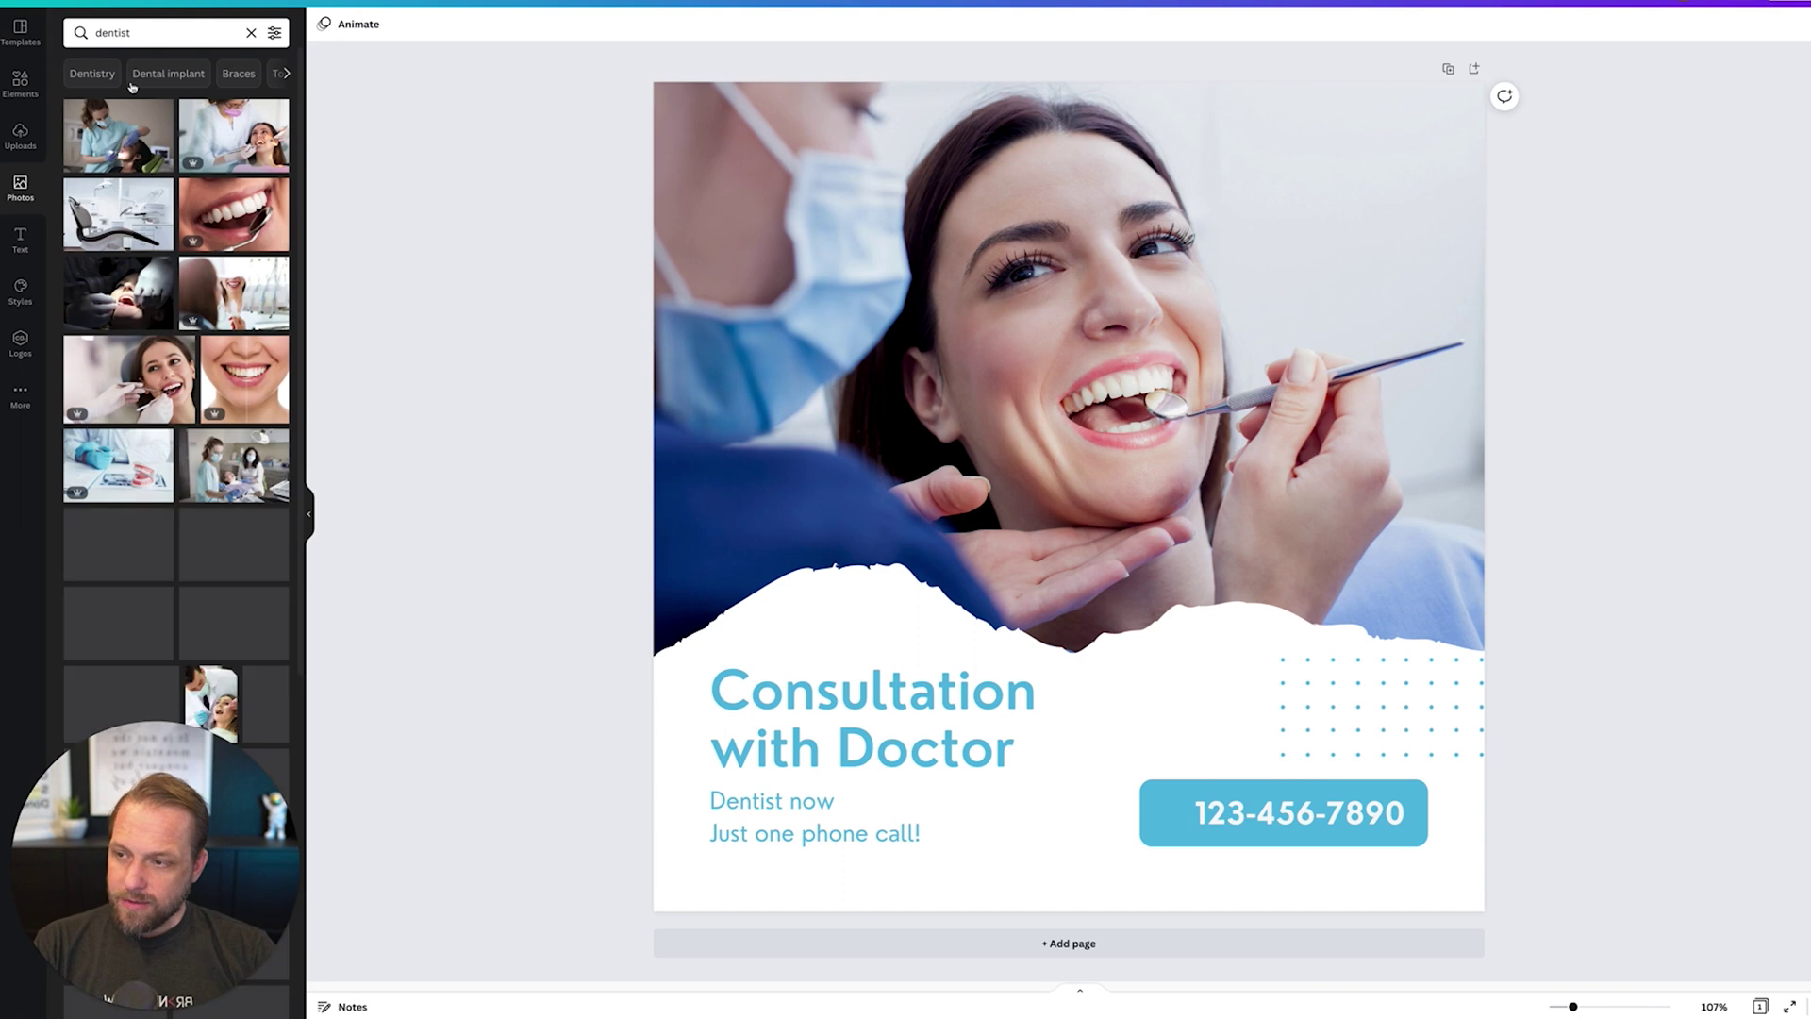
Replace the woman's photo at the top of the design with the photo of the smiling red-haired boy at the dentist
left_click(998, 203)
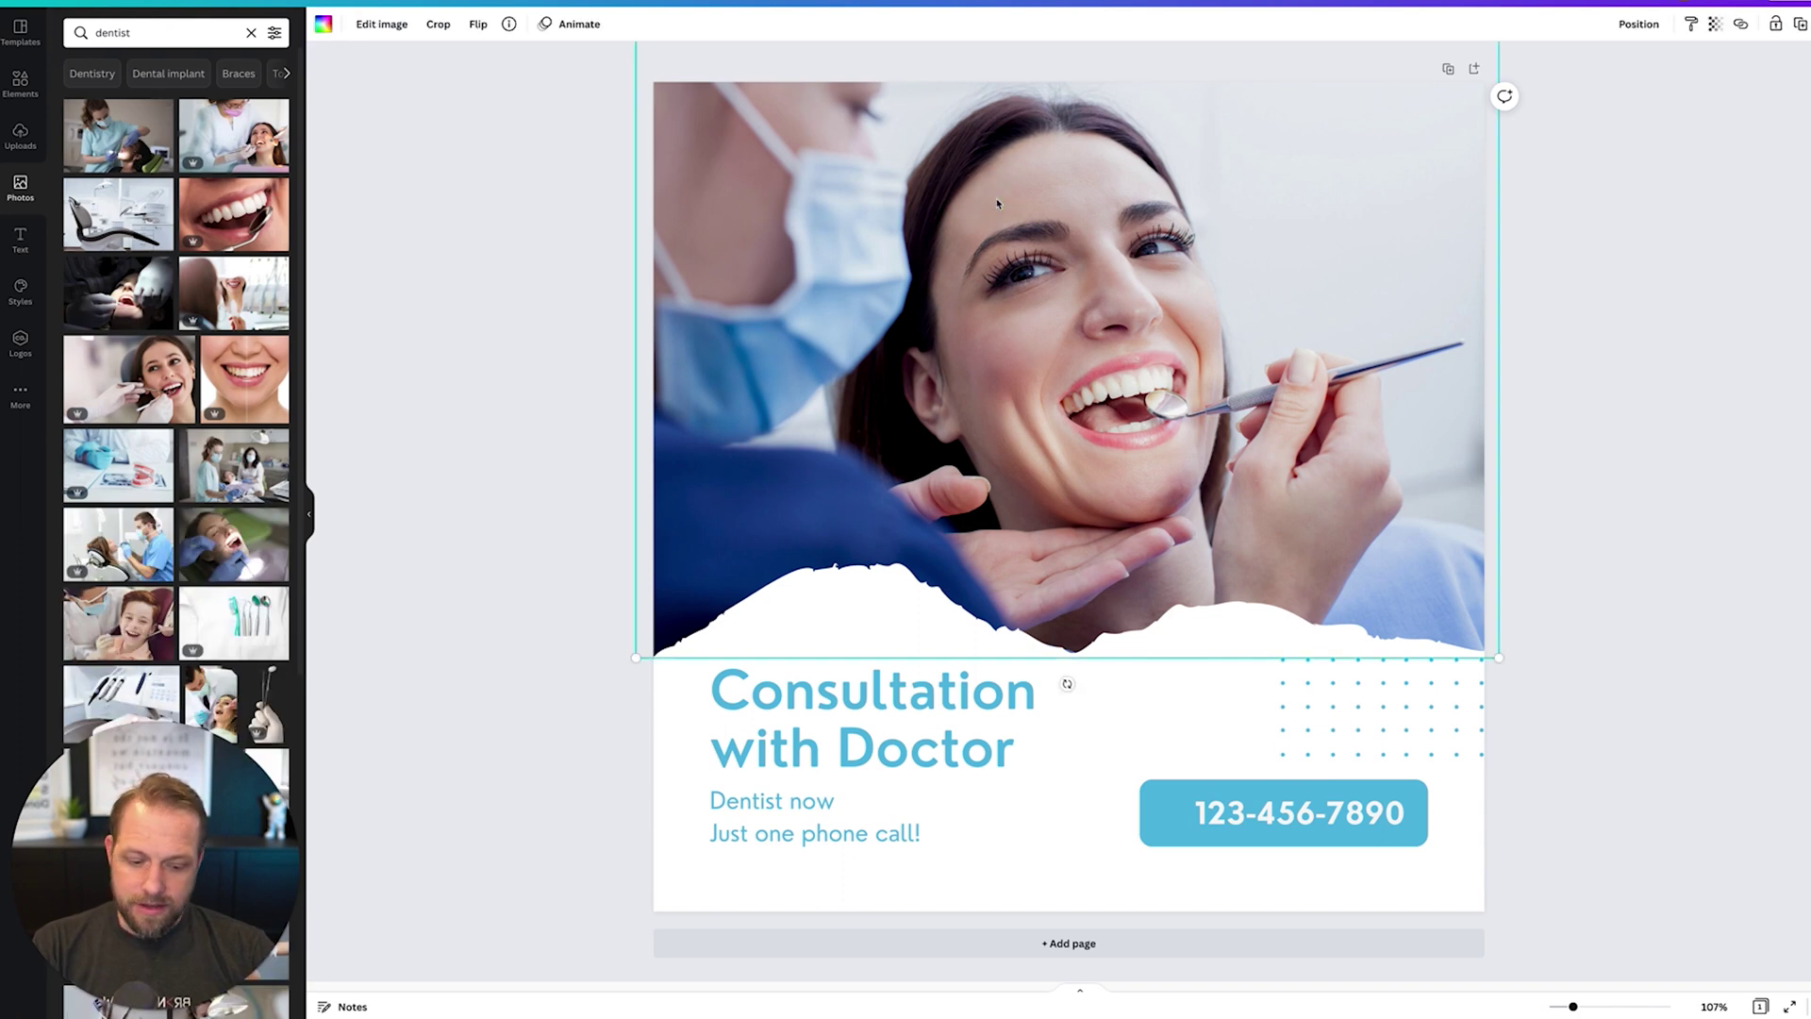
key("Delete")
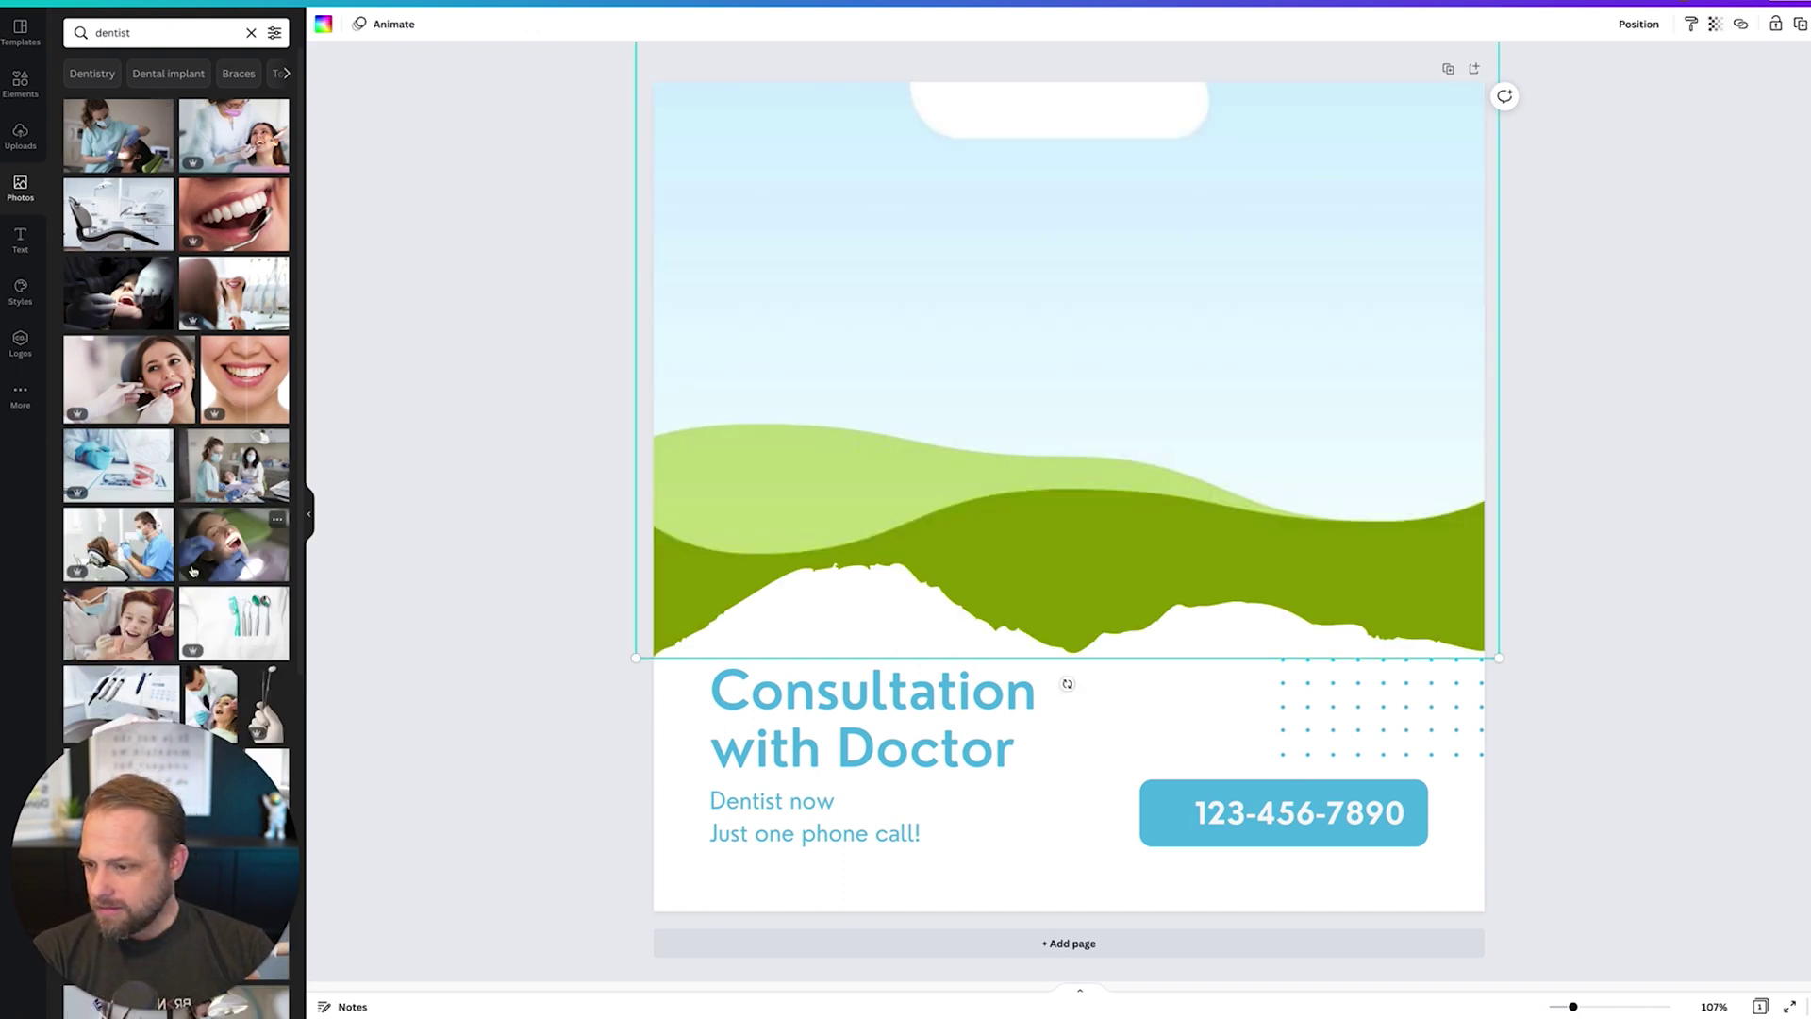
left_click_drag(129, 618, 833, 348)
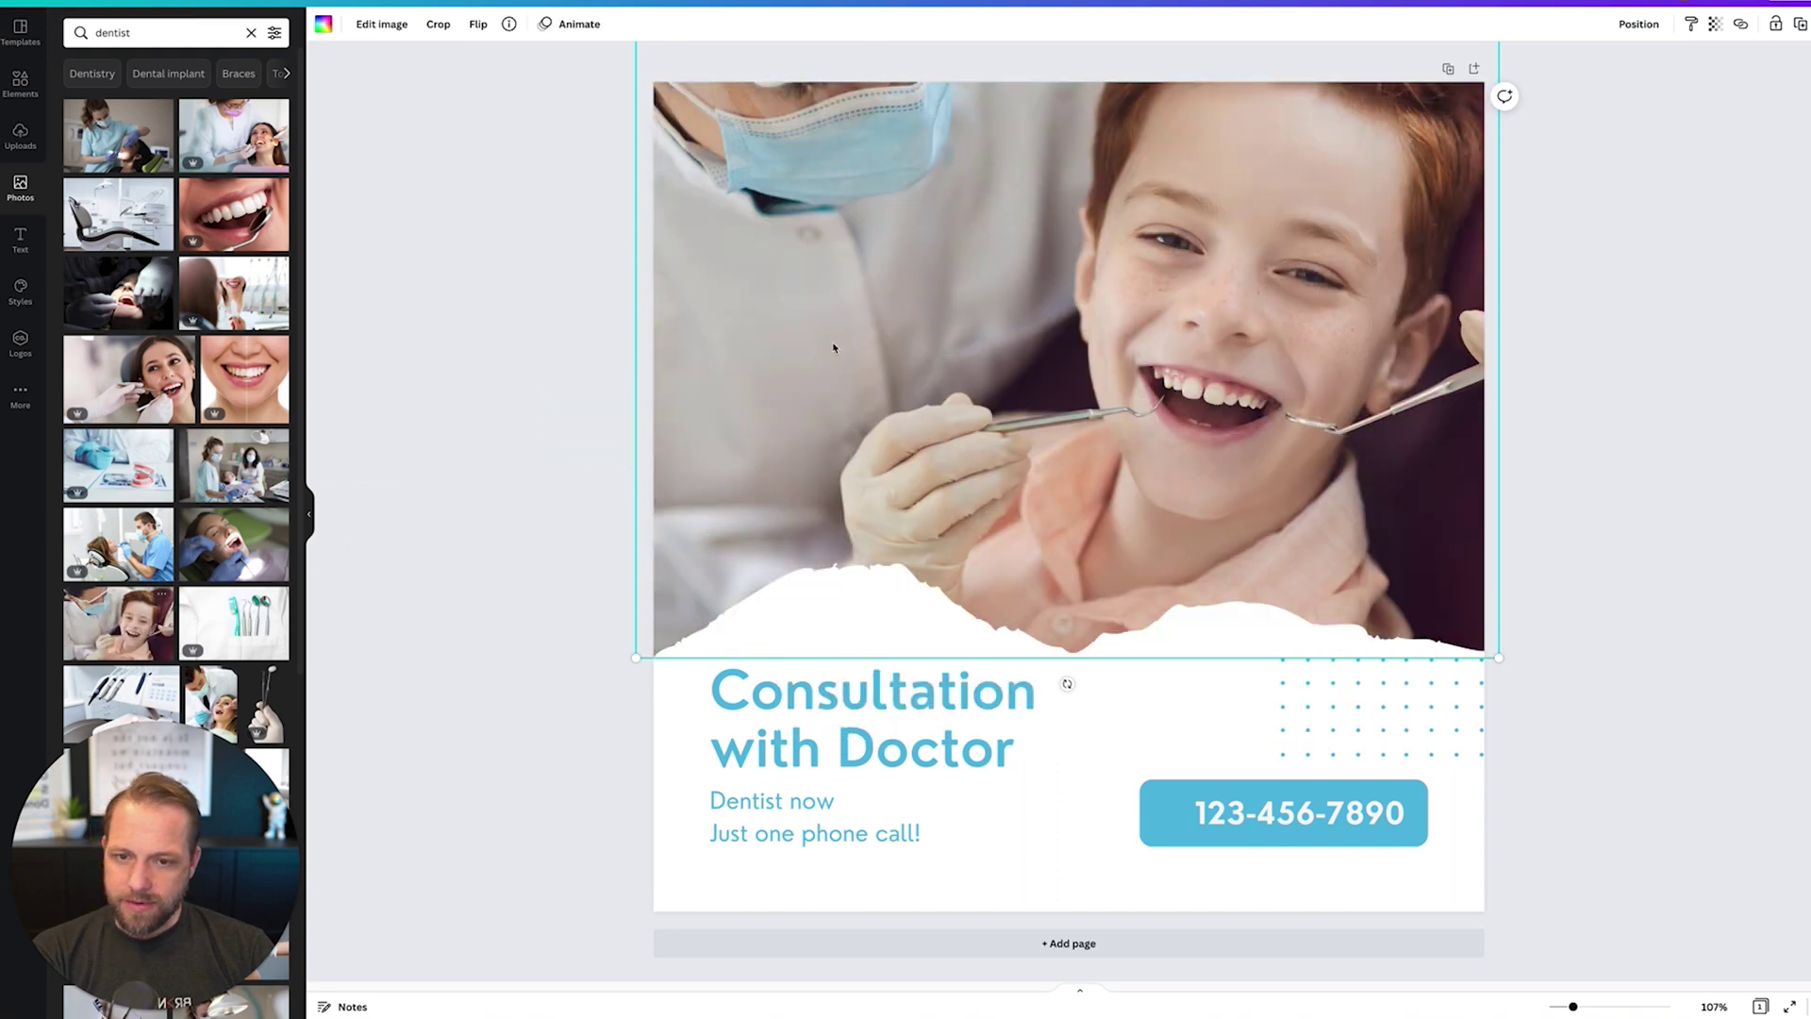
Delete the heading, tagline, phone number and its blue button shape, and enlarge the dotted pattern so it extends past the page's edge
double_click(810, 715)
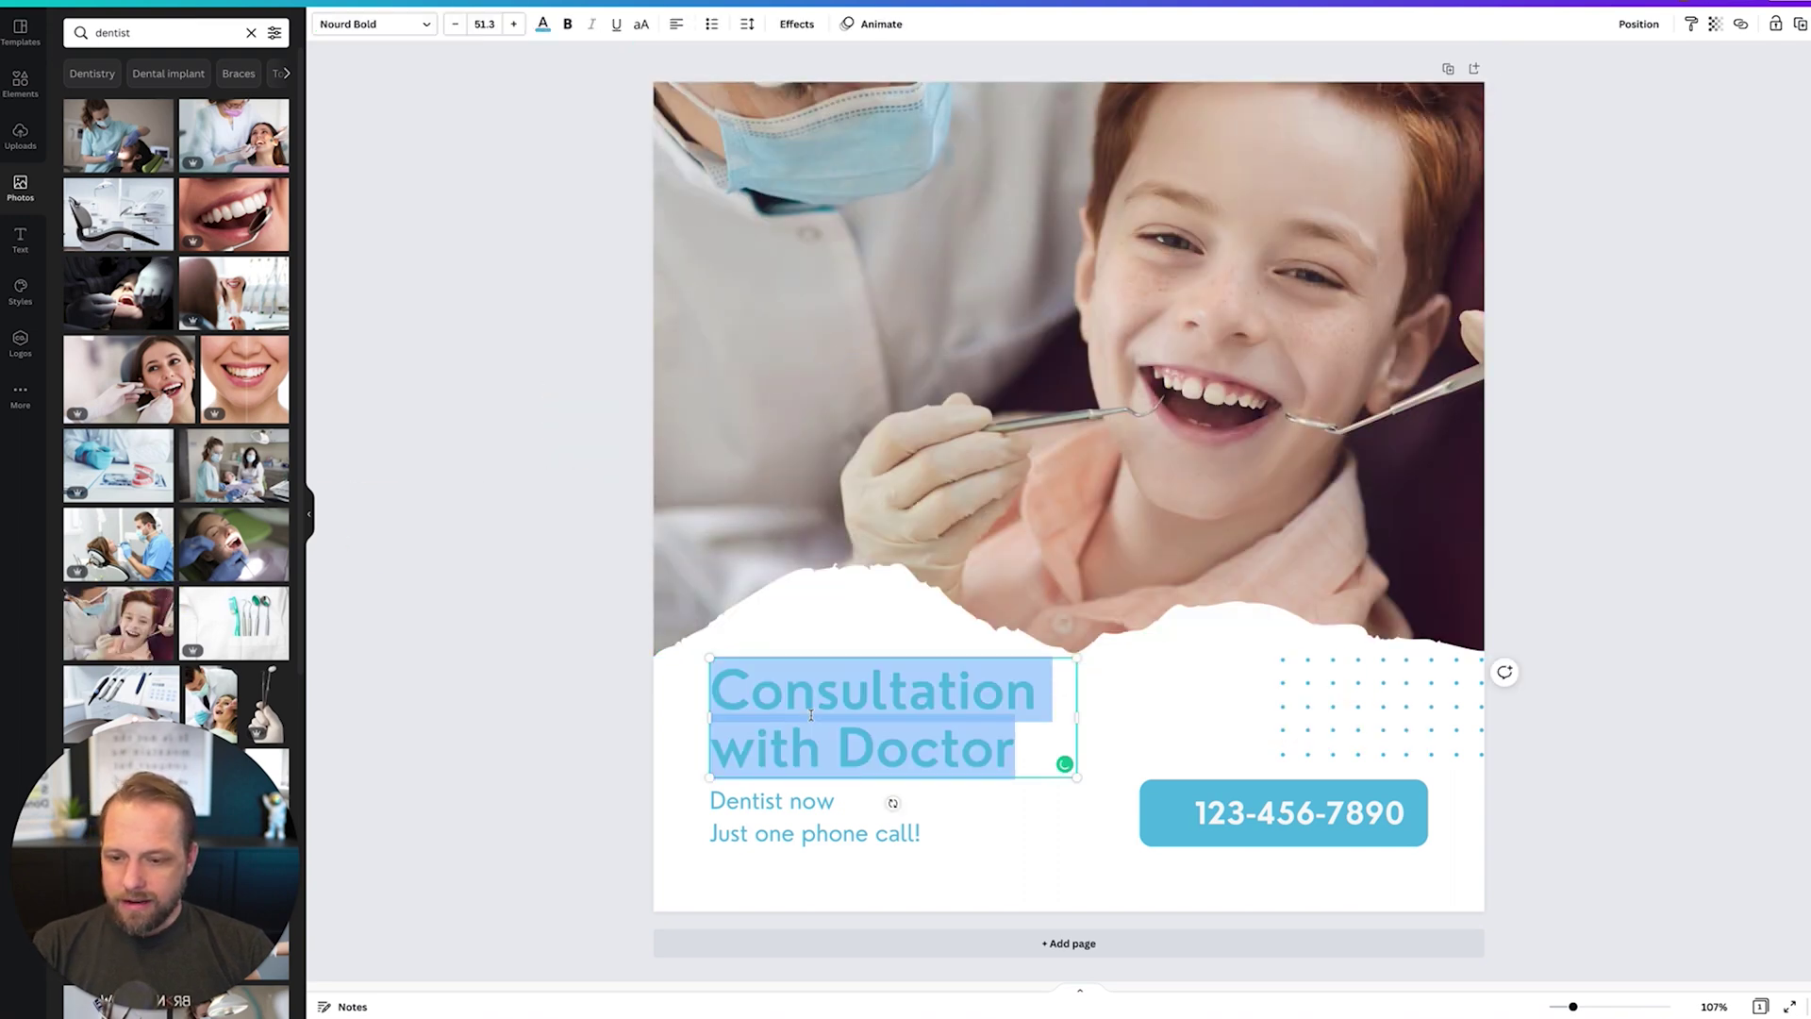
key("BackSpace")
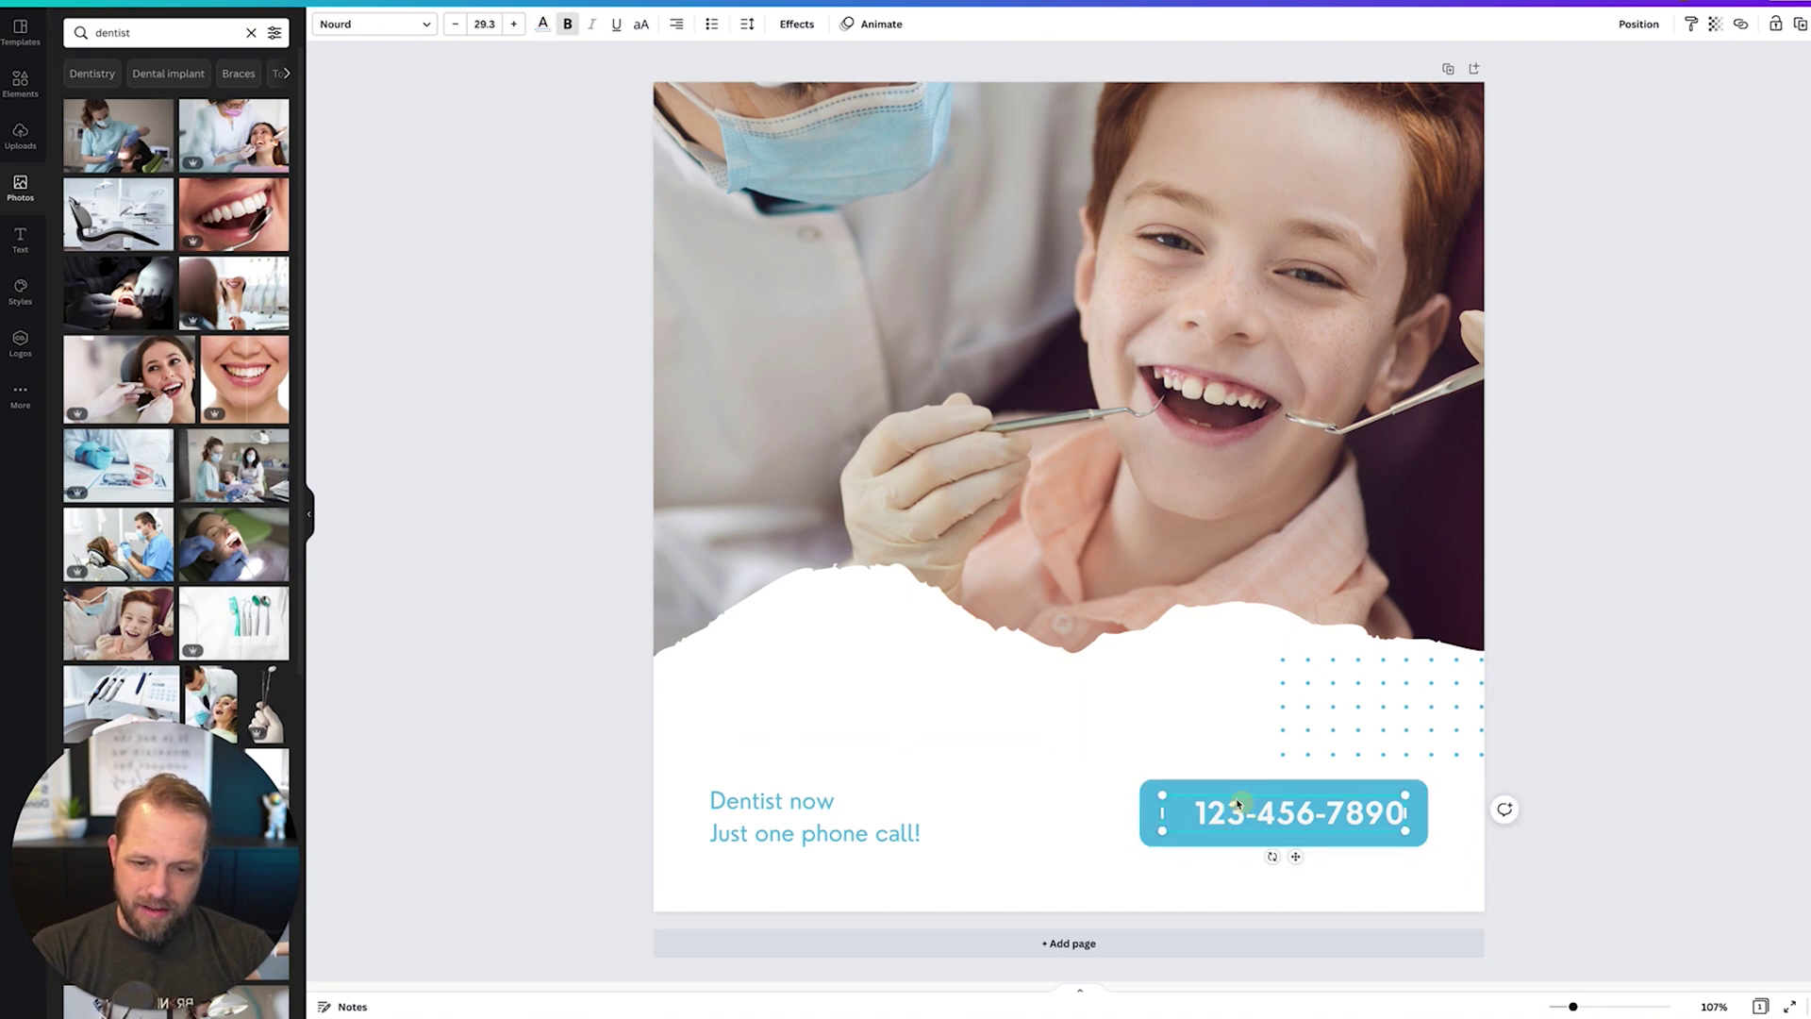
left_click(1192, 785)
key("BackSpace")
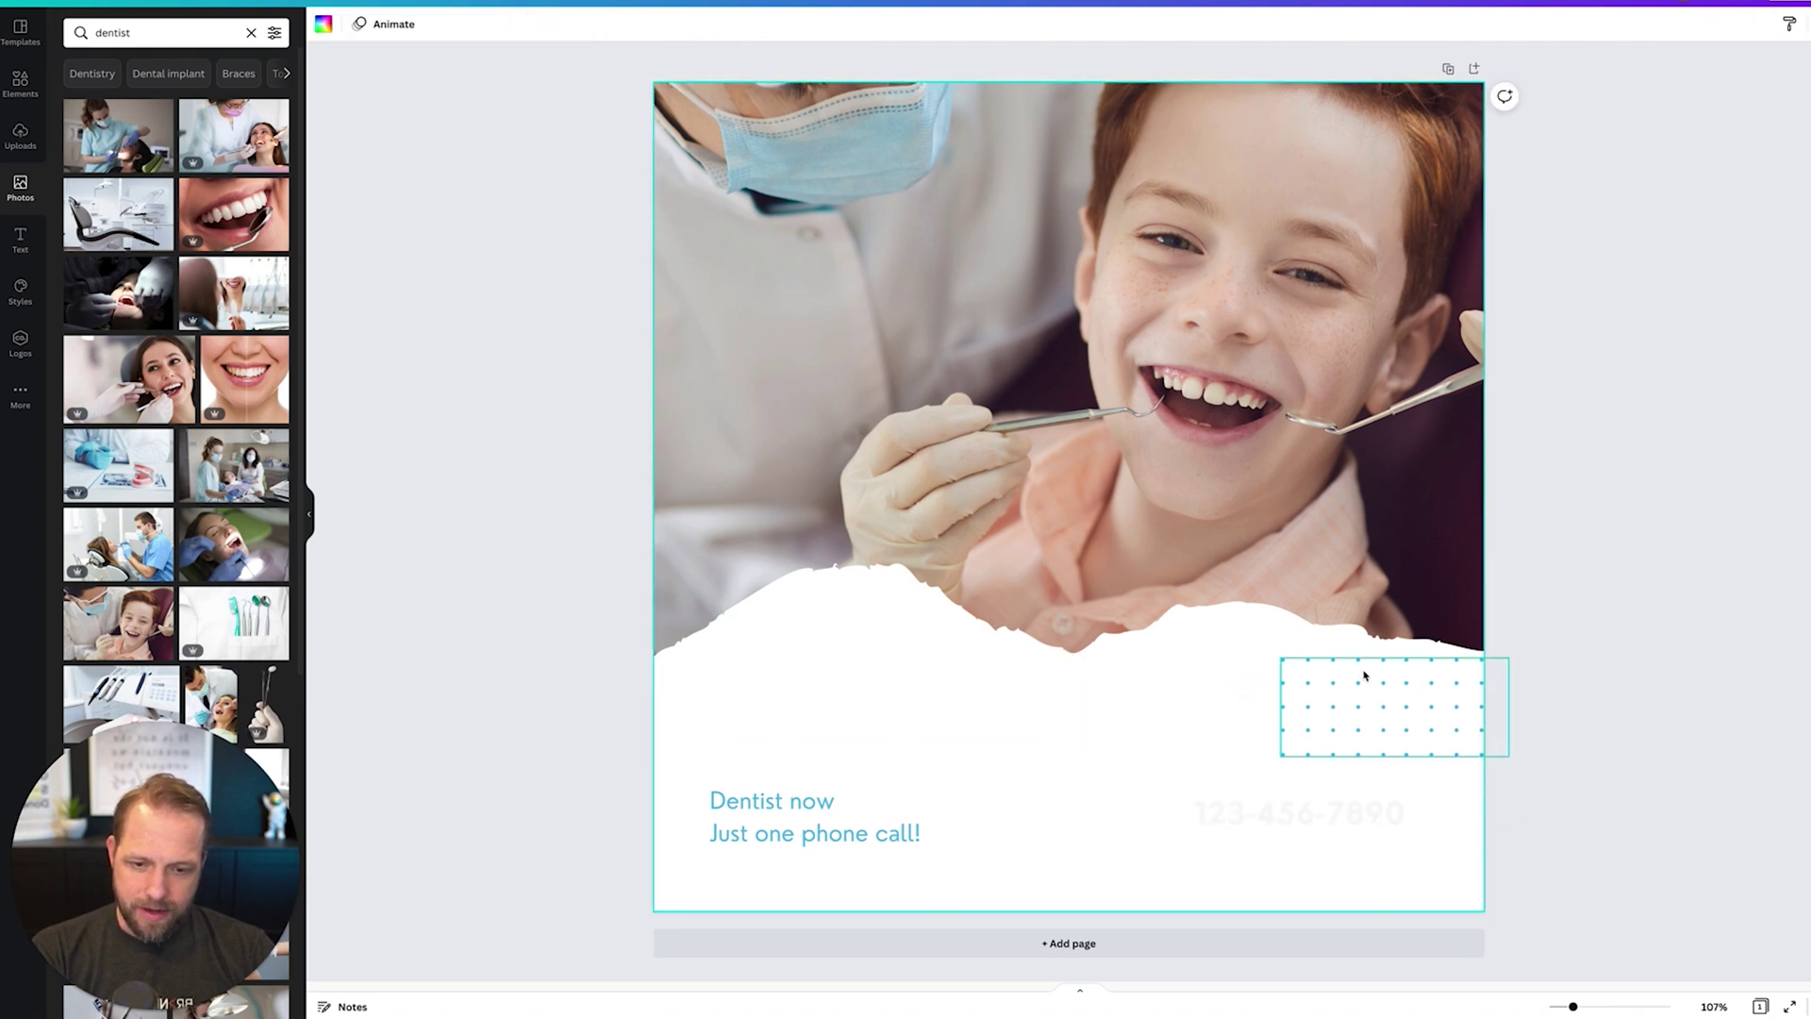
key("Escape")
left_click(946, 739)
key("BackSpace")
left_click(1314, 812)
key("BackSpace")
left_click(1340, 716)
left_click_drag(1447, 739, 1604, 805)
Search the elements for "dentist logo" and place the blue outlined tooth graphic in the white area below the photo
left_click(20, 83)
left_click(146, 32)
type("dentist logo")
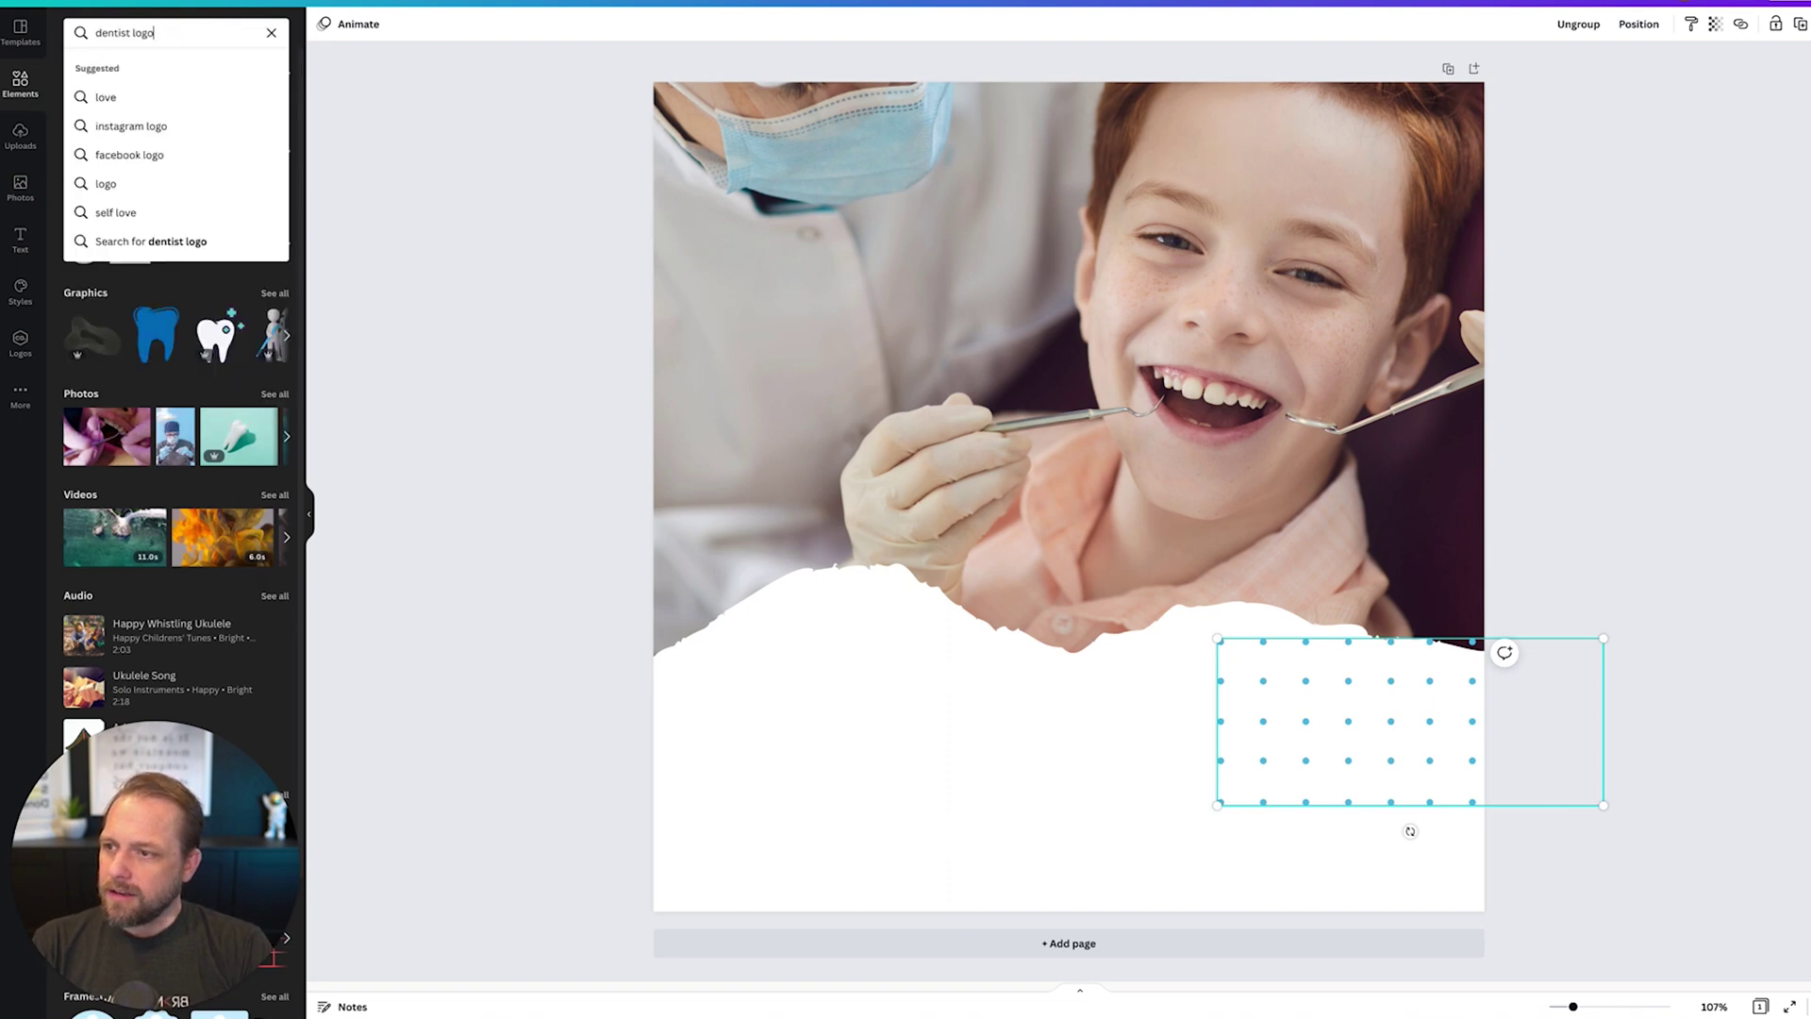
key("Return")
left_click_drag(175, 130, 856, 760)
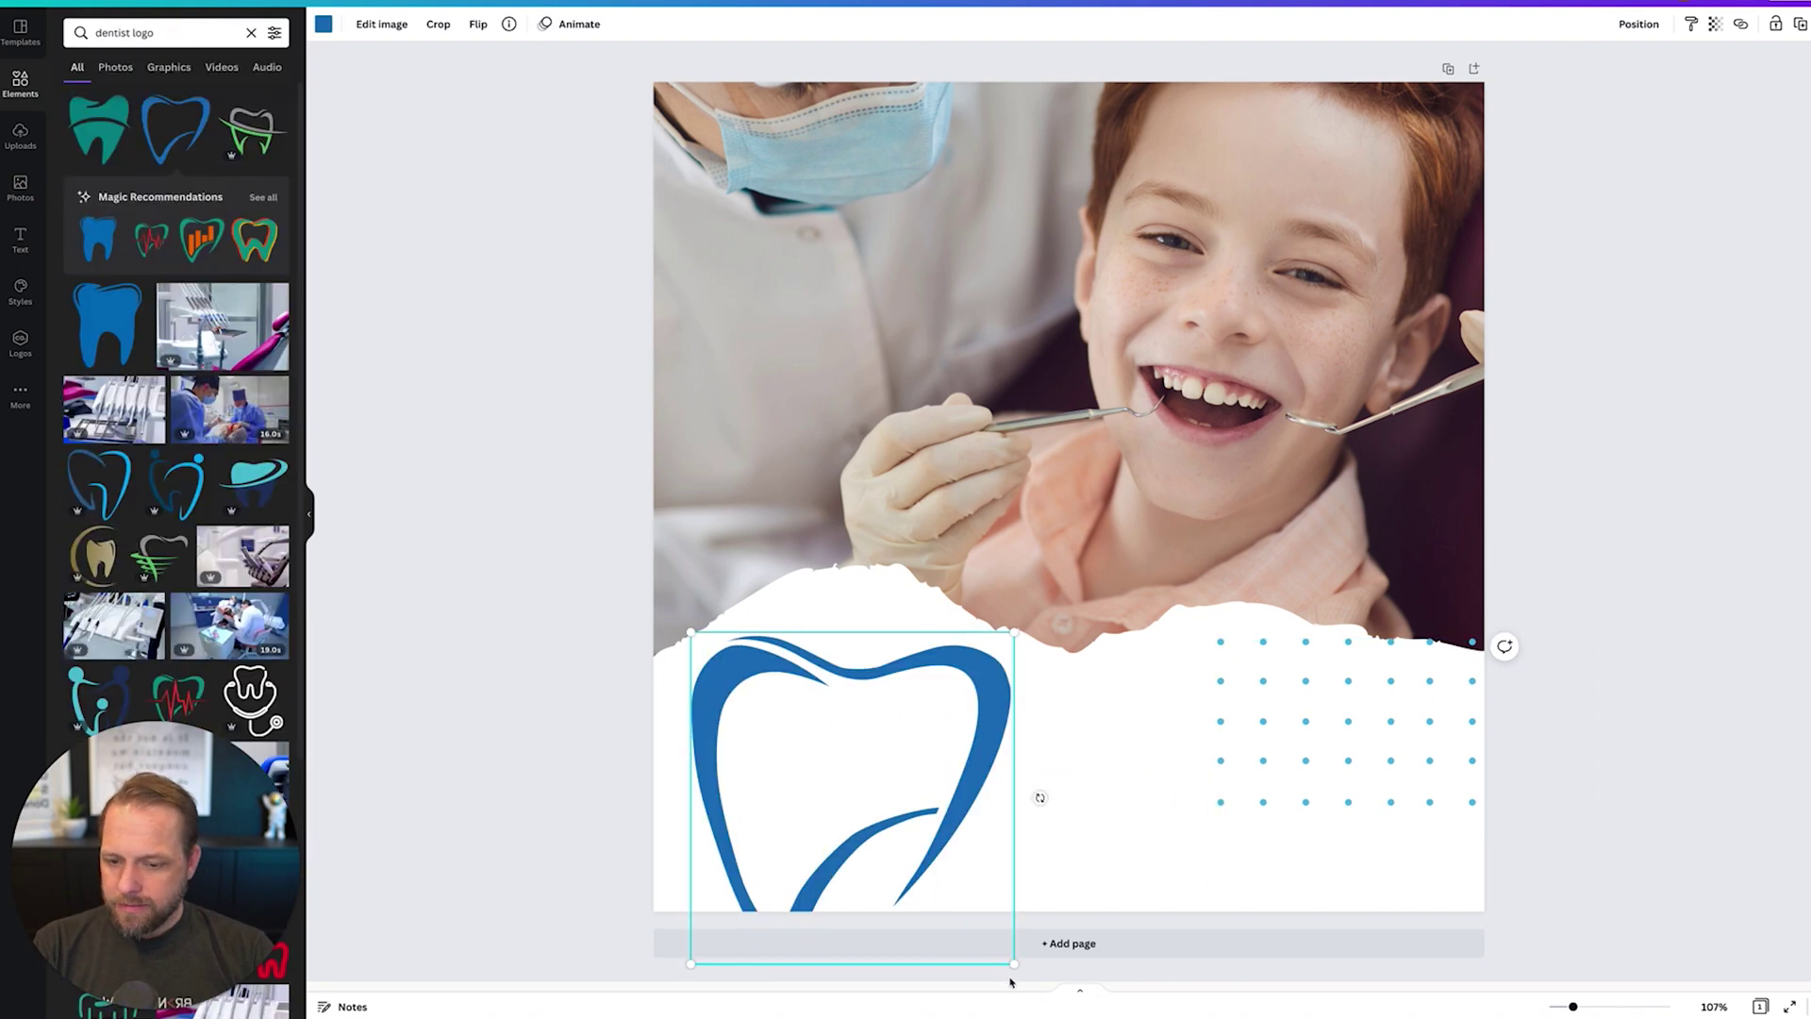
left_click_drag(1346, 754, 1331, 785)
left_click(1729, 598)
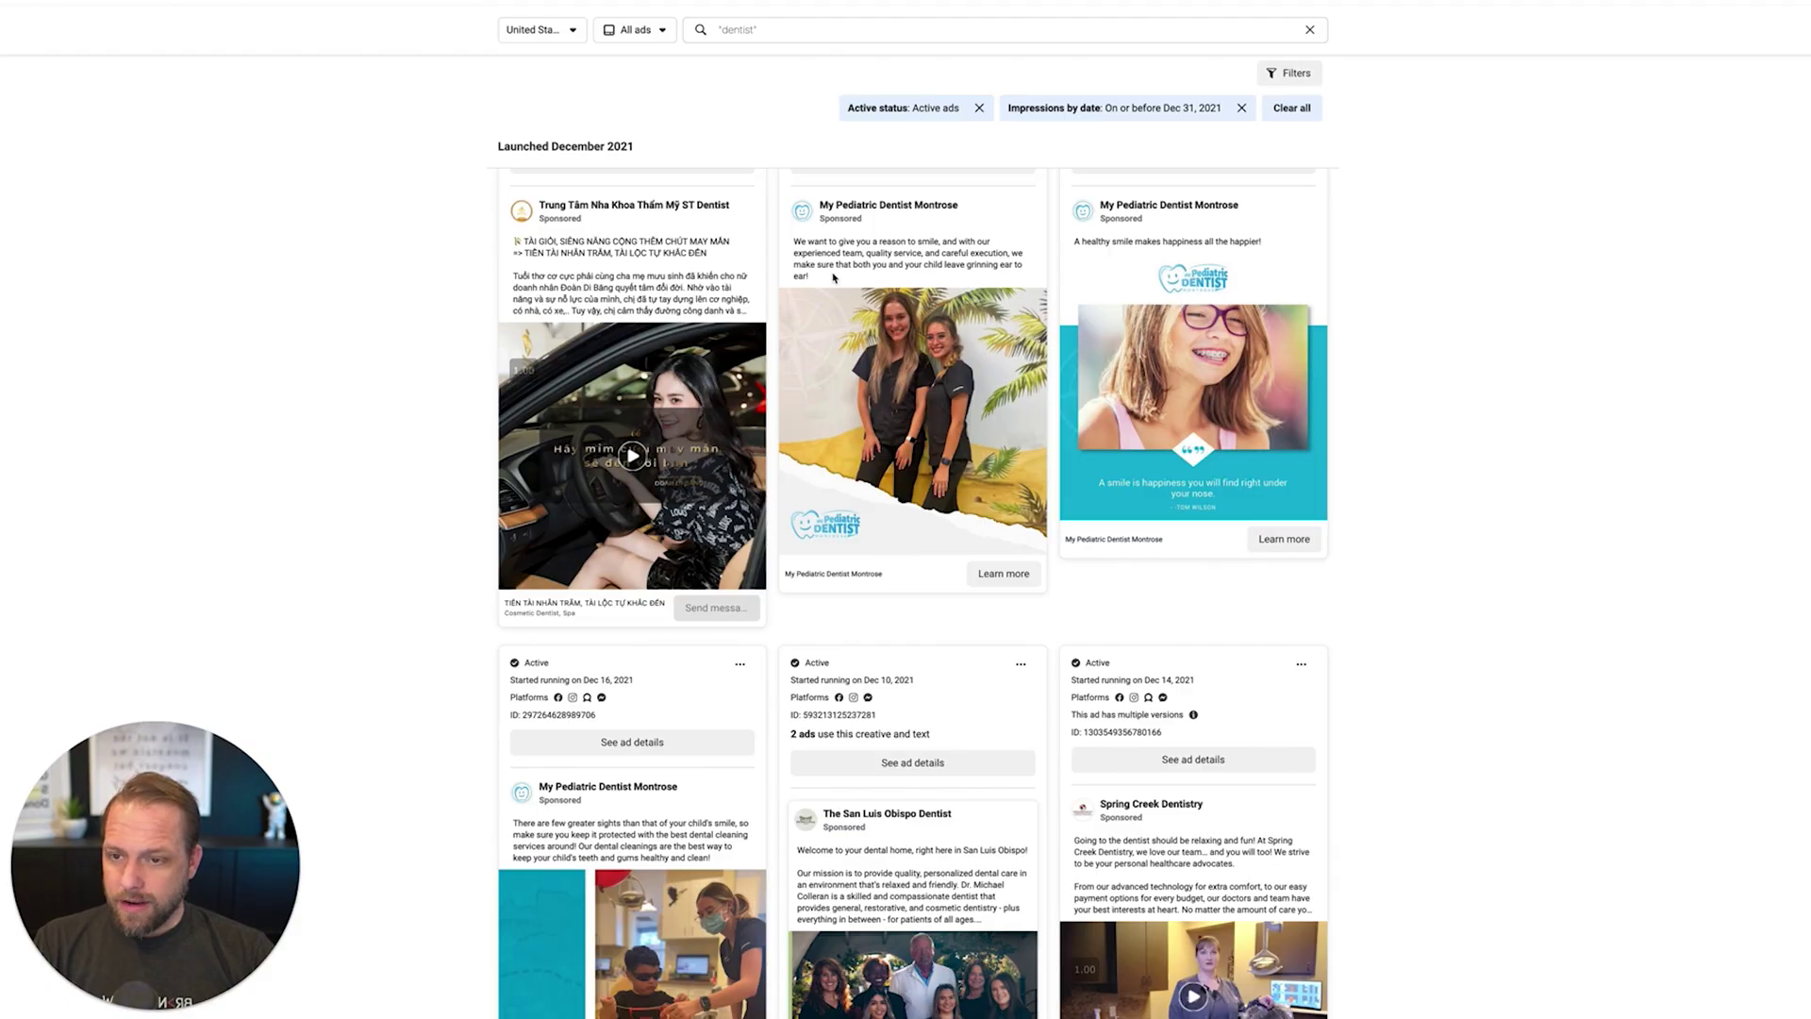
Copy the "We want to give you a reason to smile" text from the My Pediatric Dentist Montrose ad into a new Google Docs document
left_click_drag(817, 280, 790, 247)
key("ctrl+c")
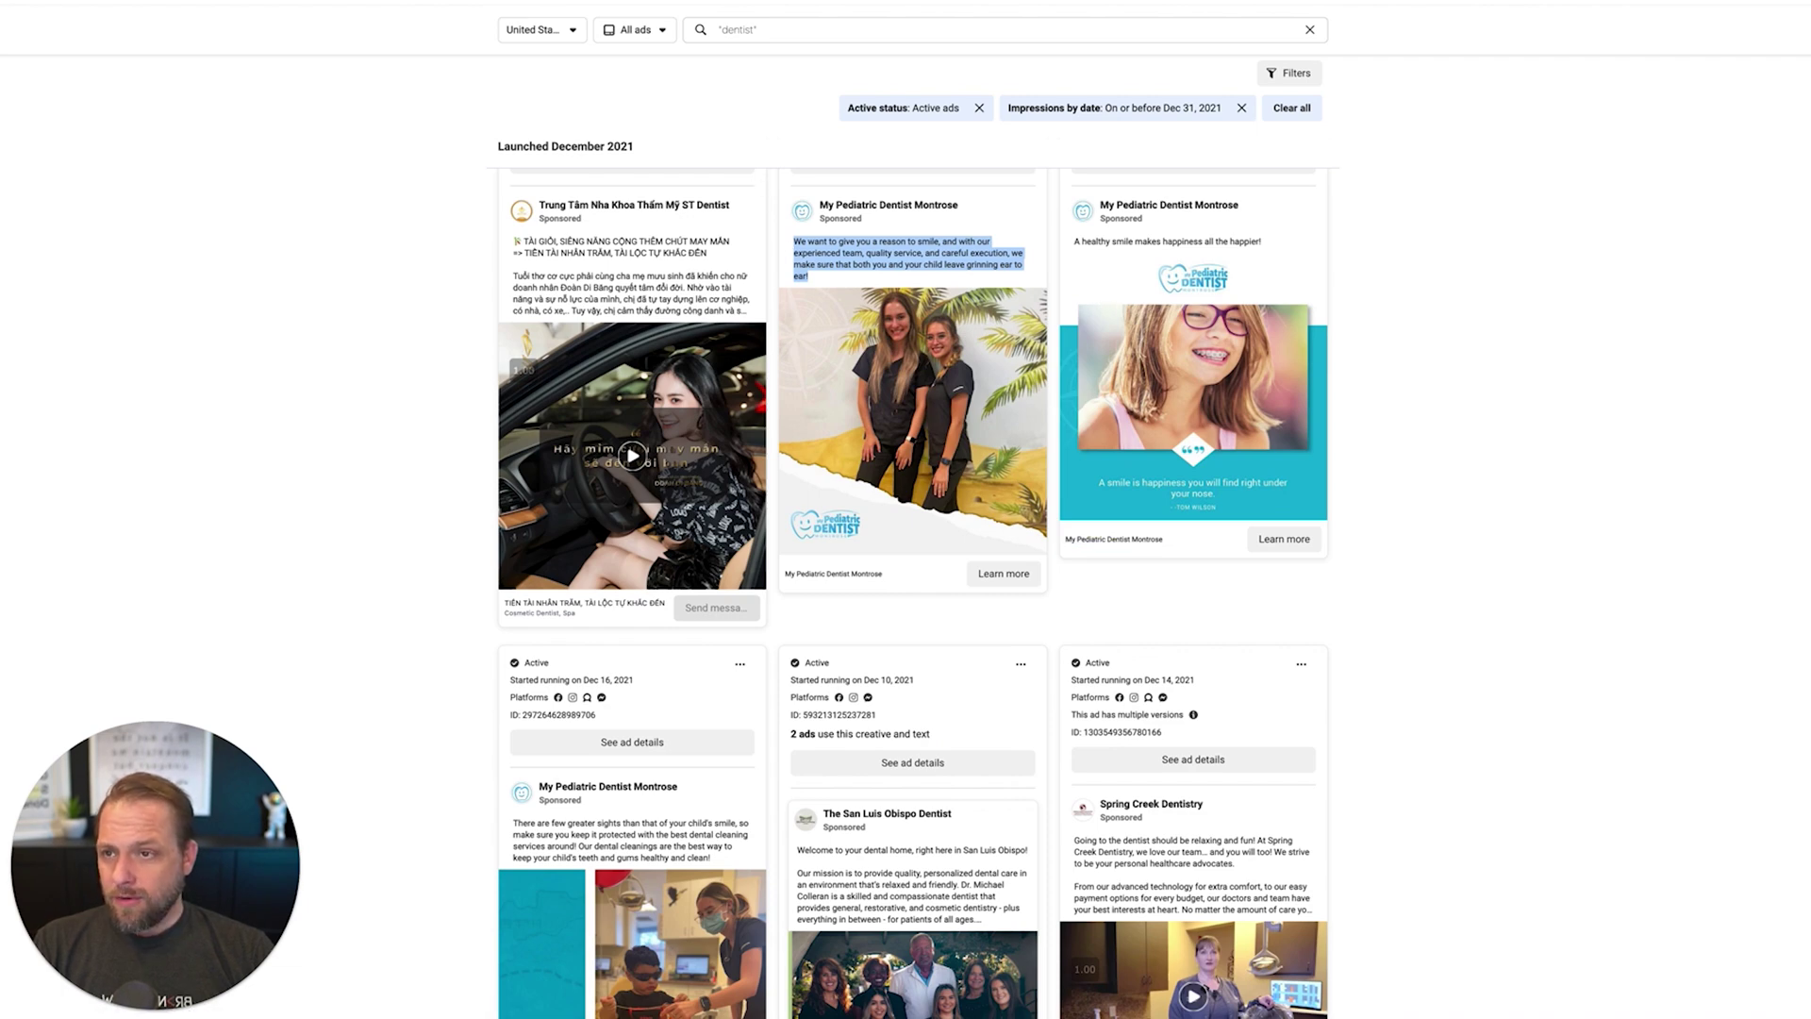
key("ctrl+t")
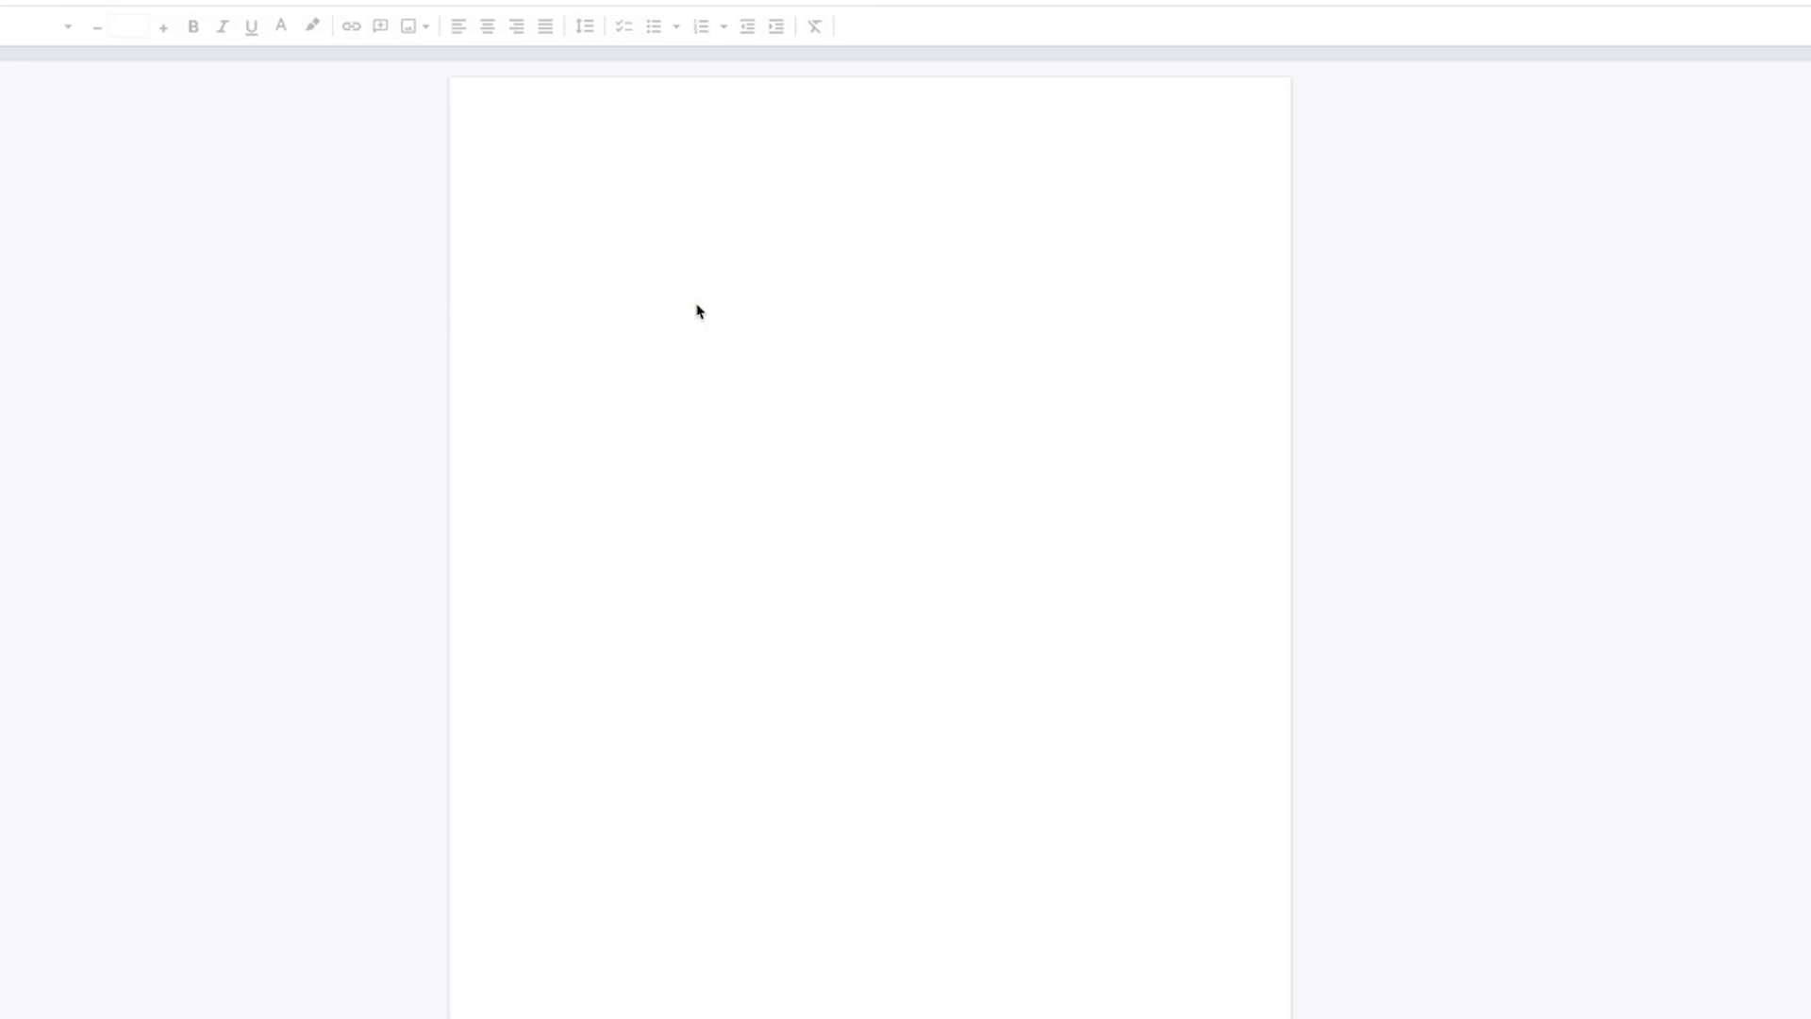
left_click(591, 174)
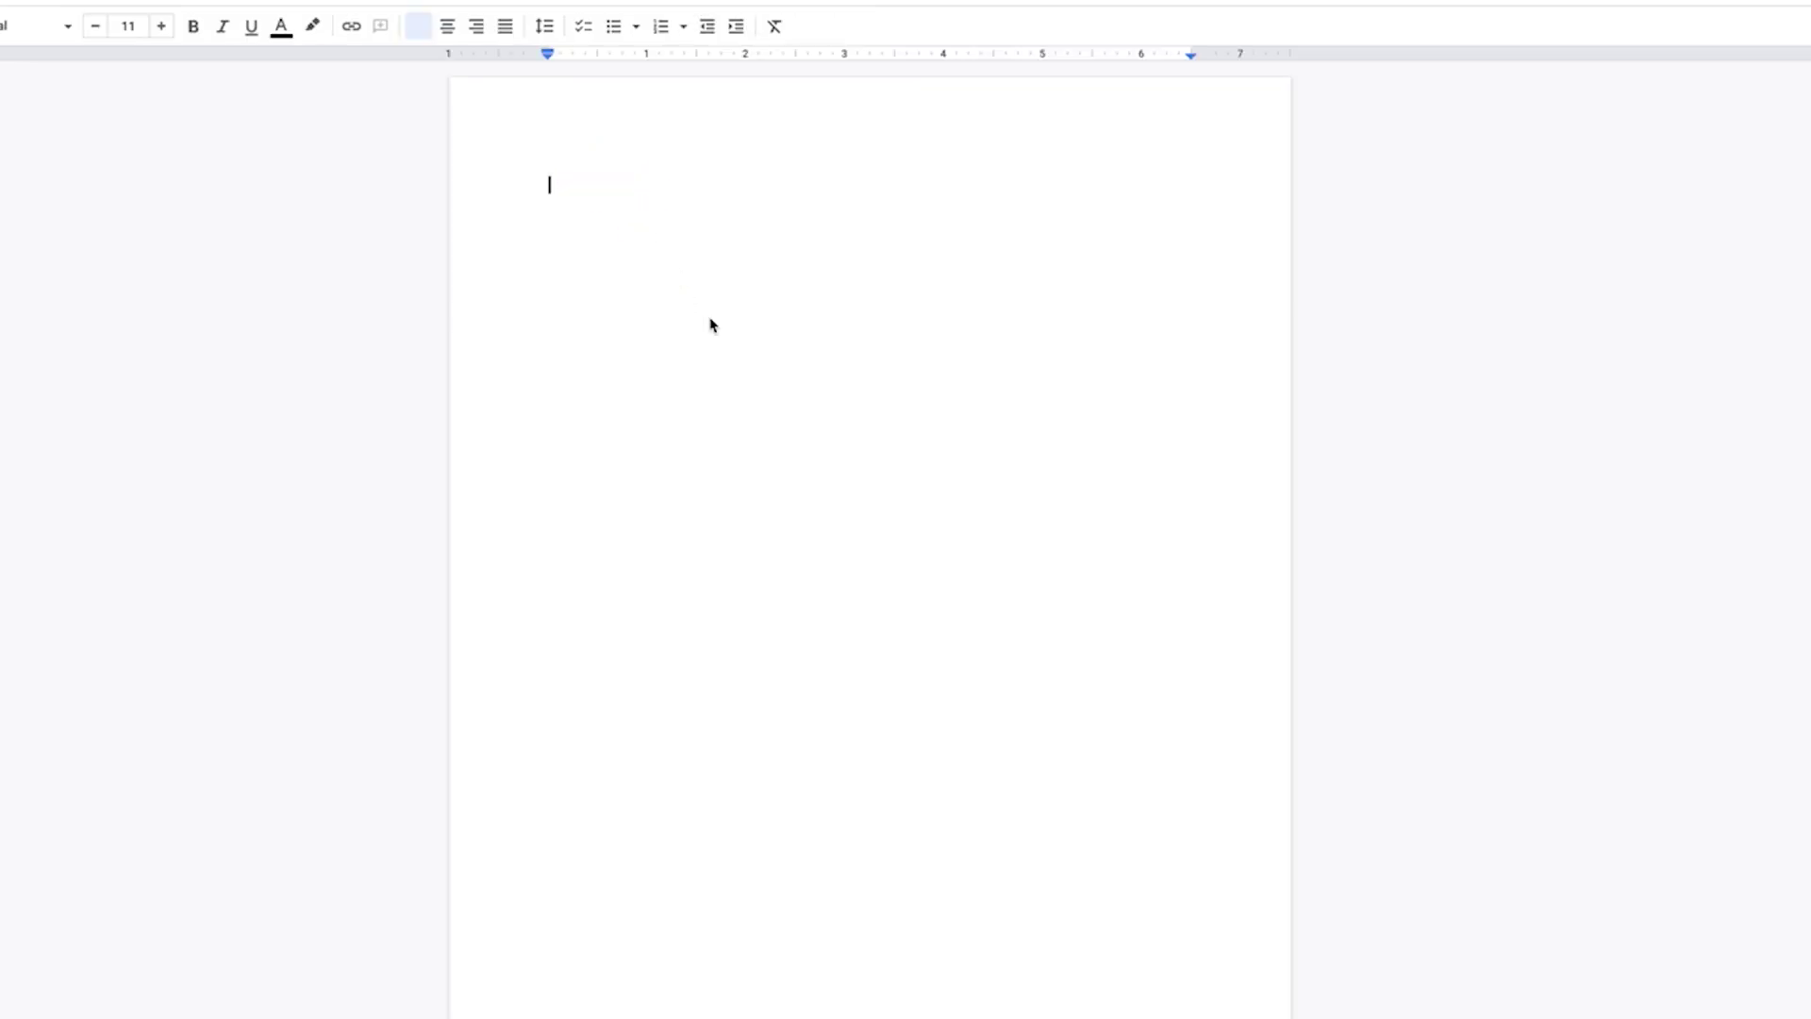
key("ctrl+v")
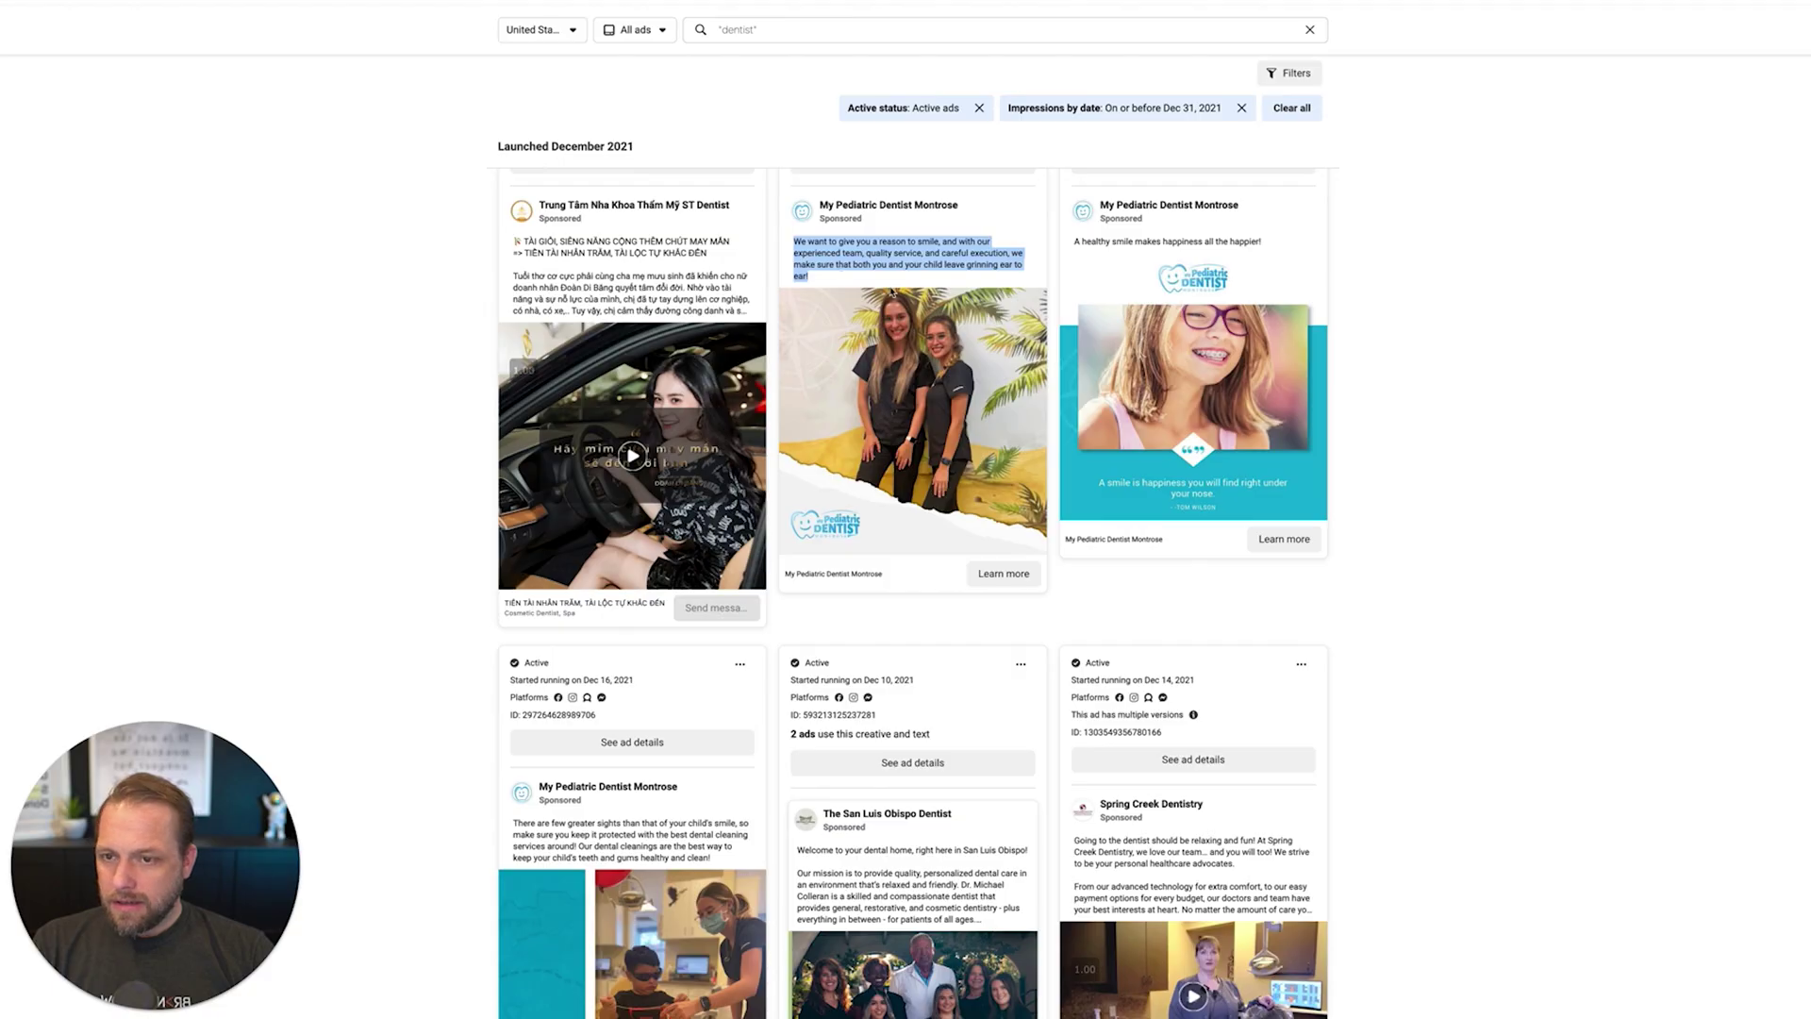
Copy the "A healthy smile makes happiness all the happier!" text and the iHateTheDentist.com wisdom teeth ad text into the Google Docs document
triple_click(1113, 243)
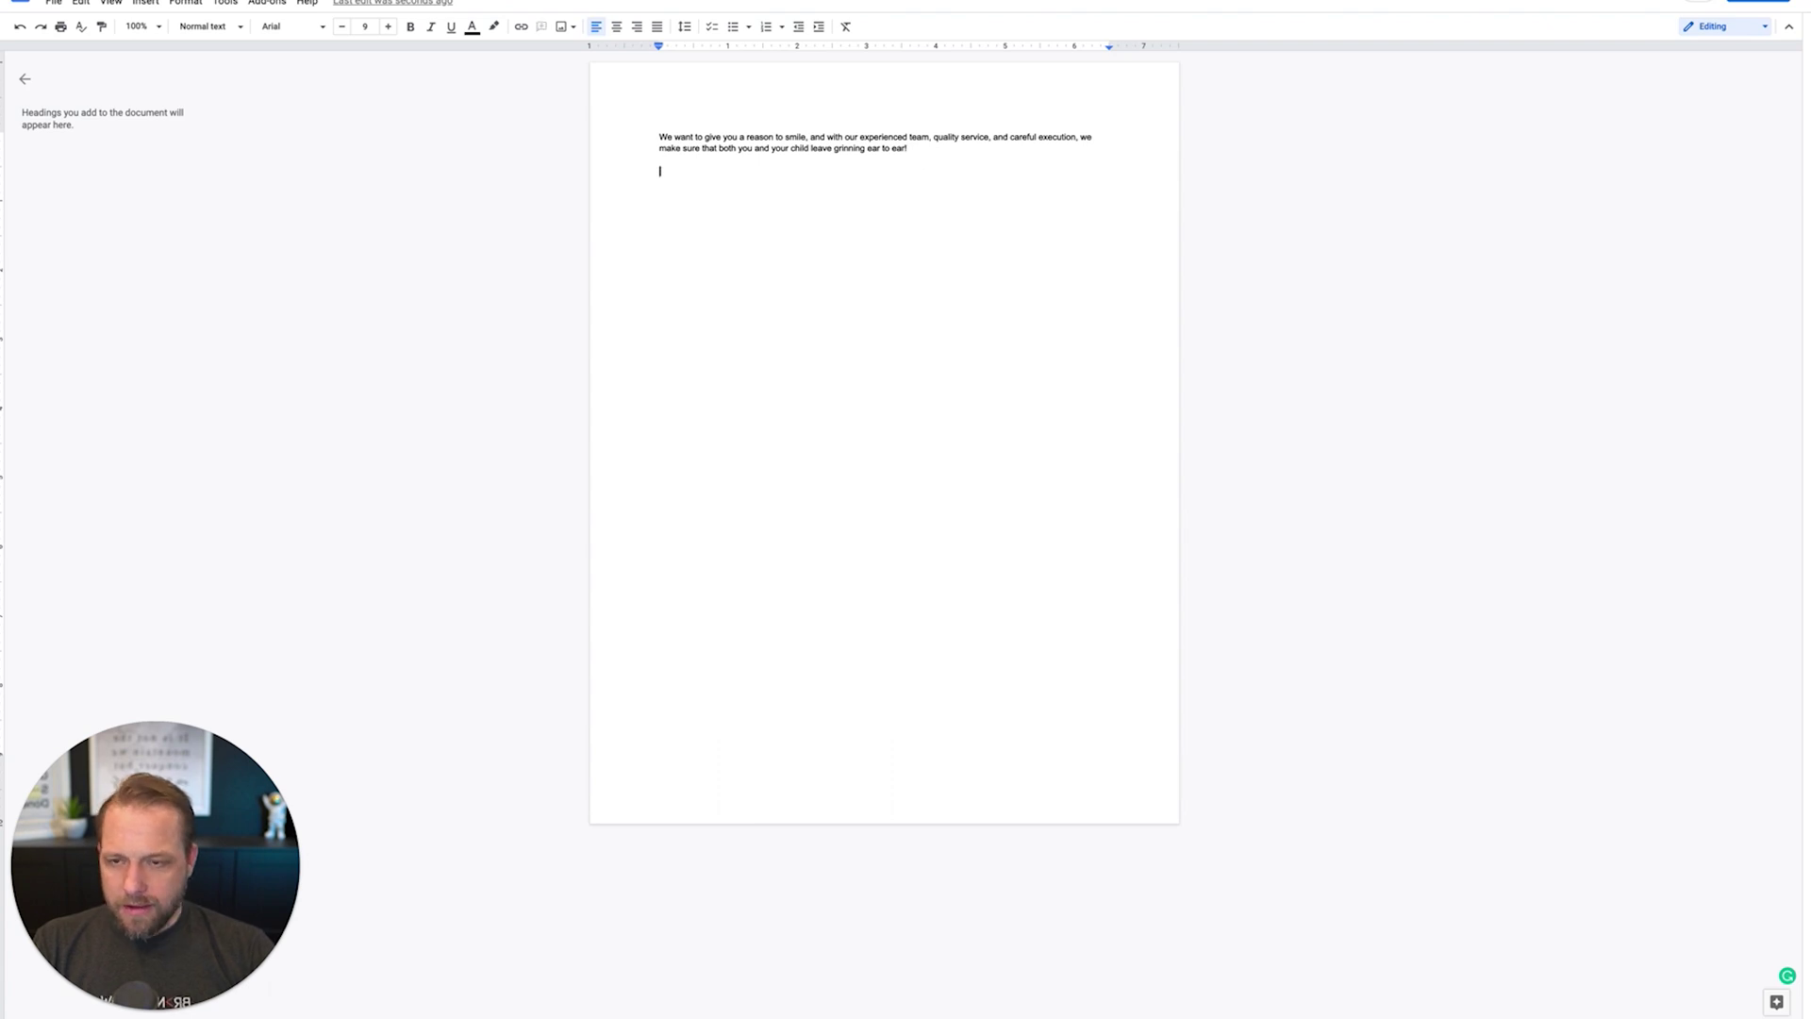
type("A healthy smile makes happiness all the happier!")
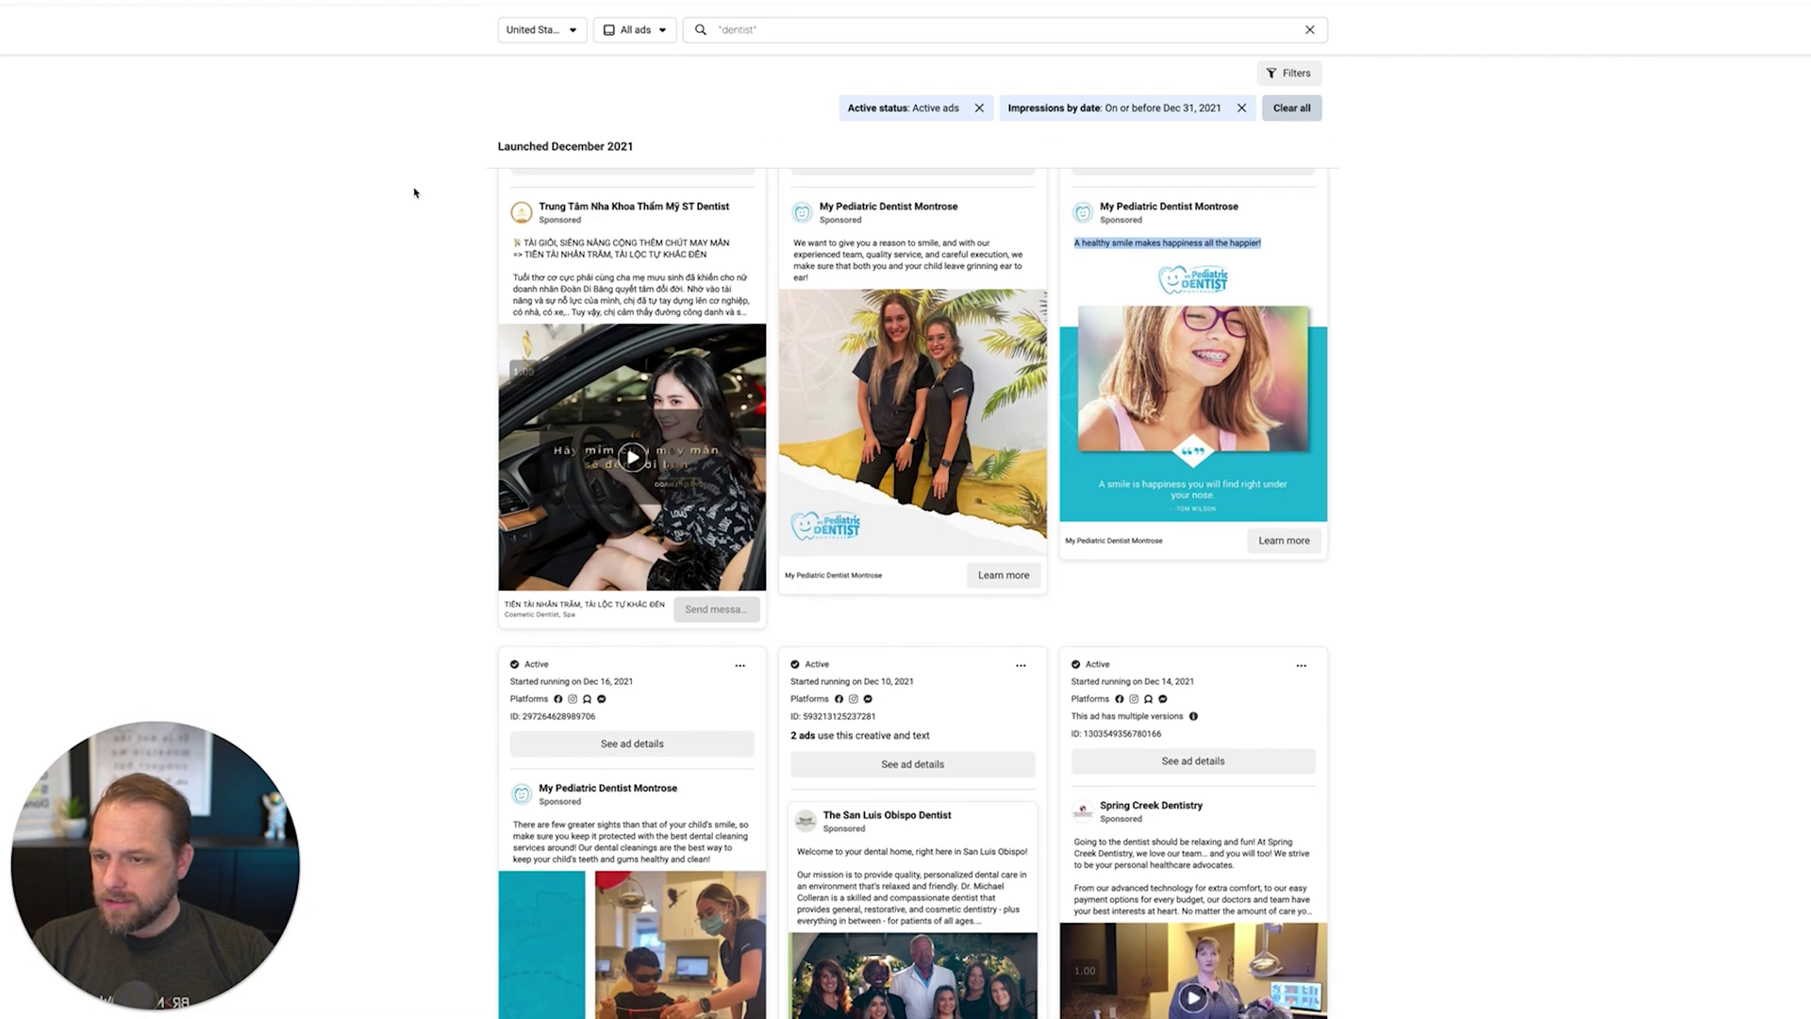
scroll(420, 194, "down", 4)
left_click_drag(513, 363, 638, 413)
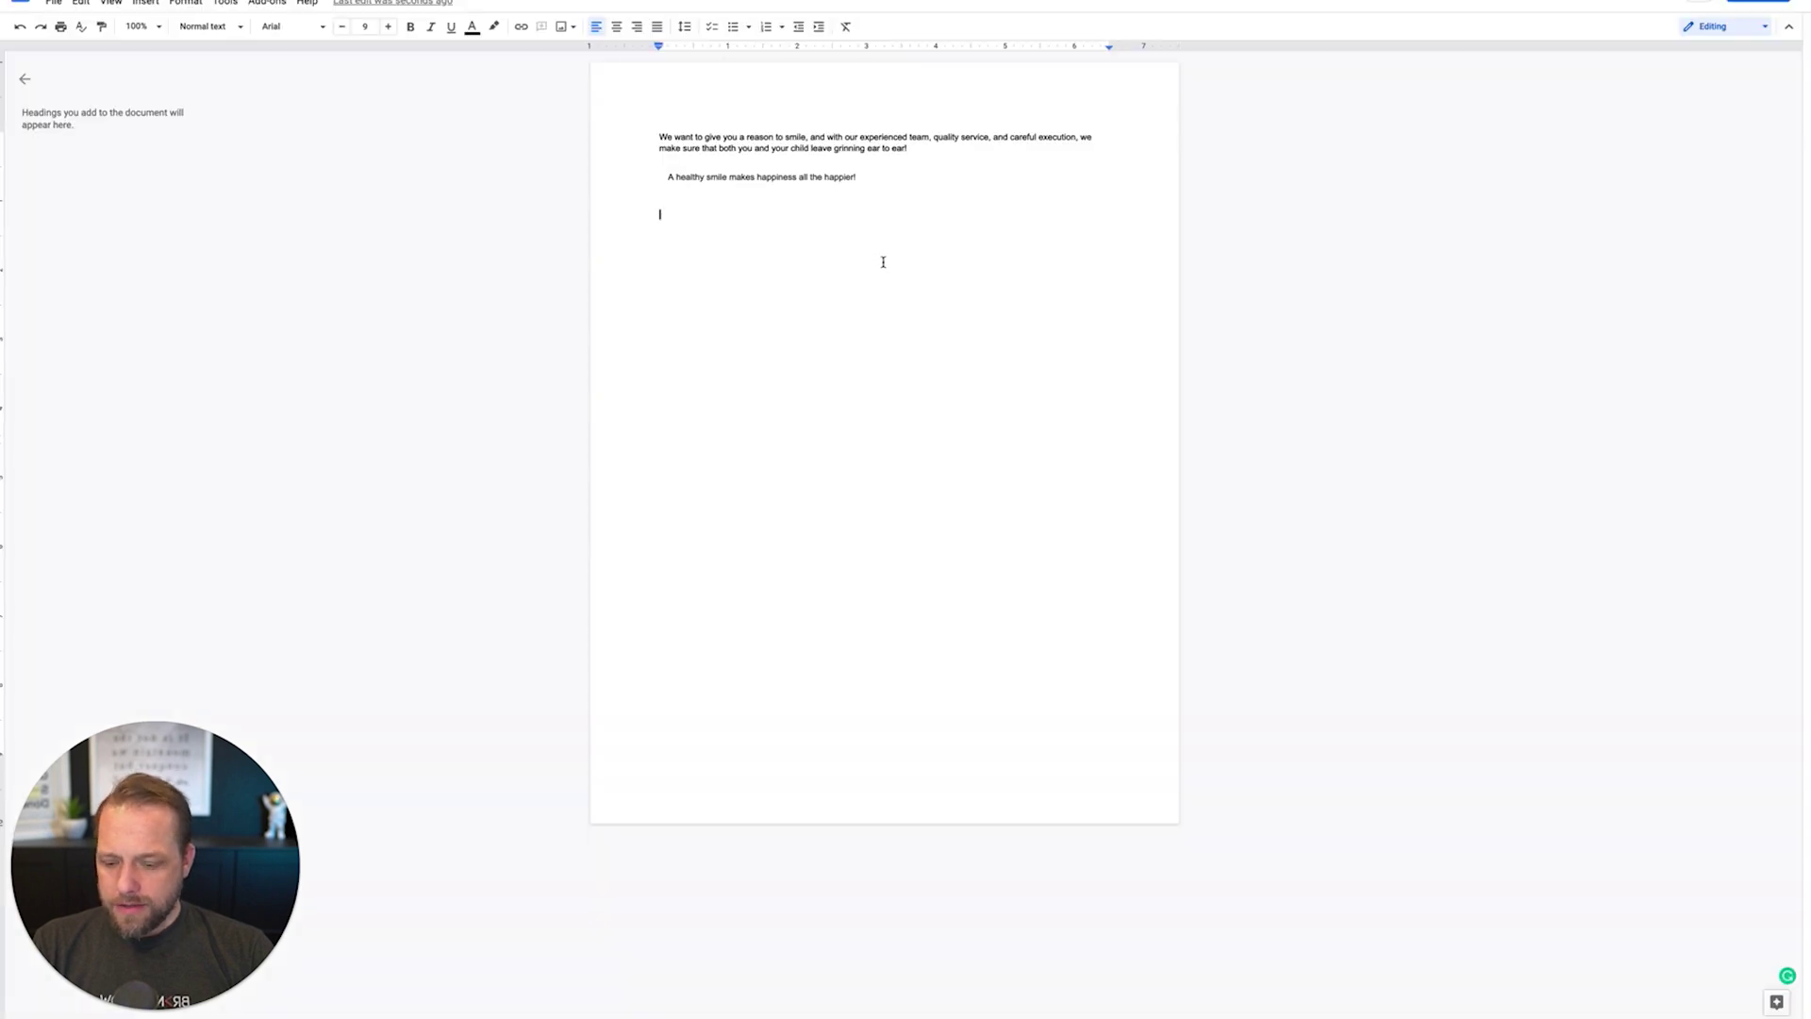
key("ctrl+v")
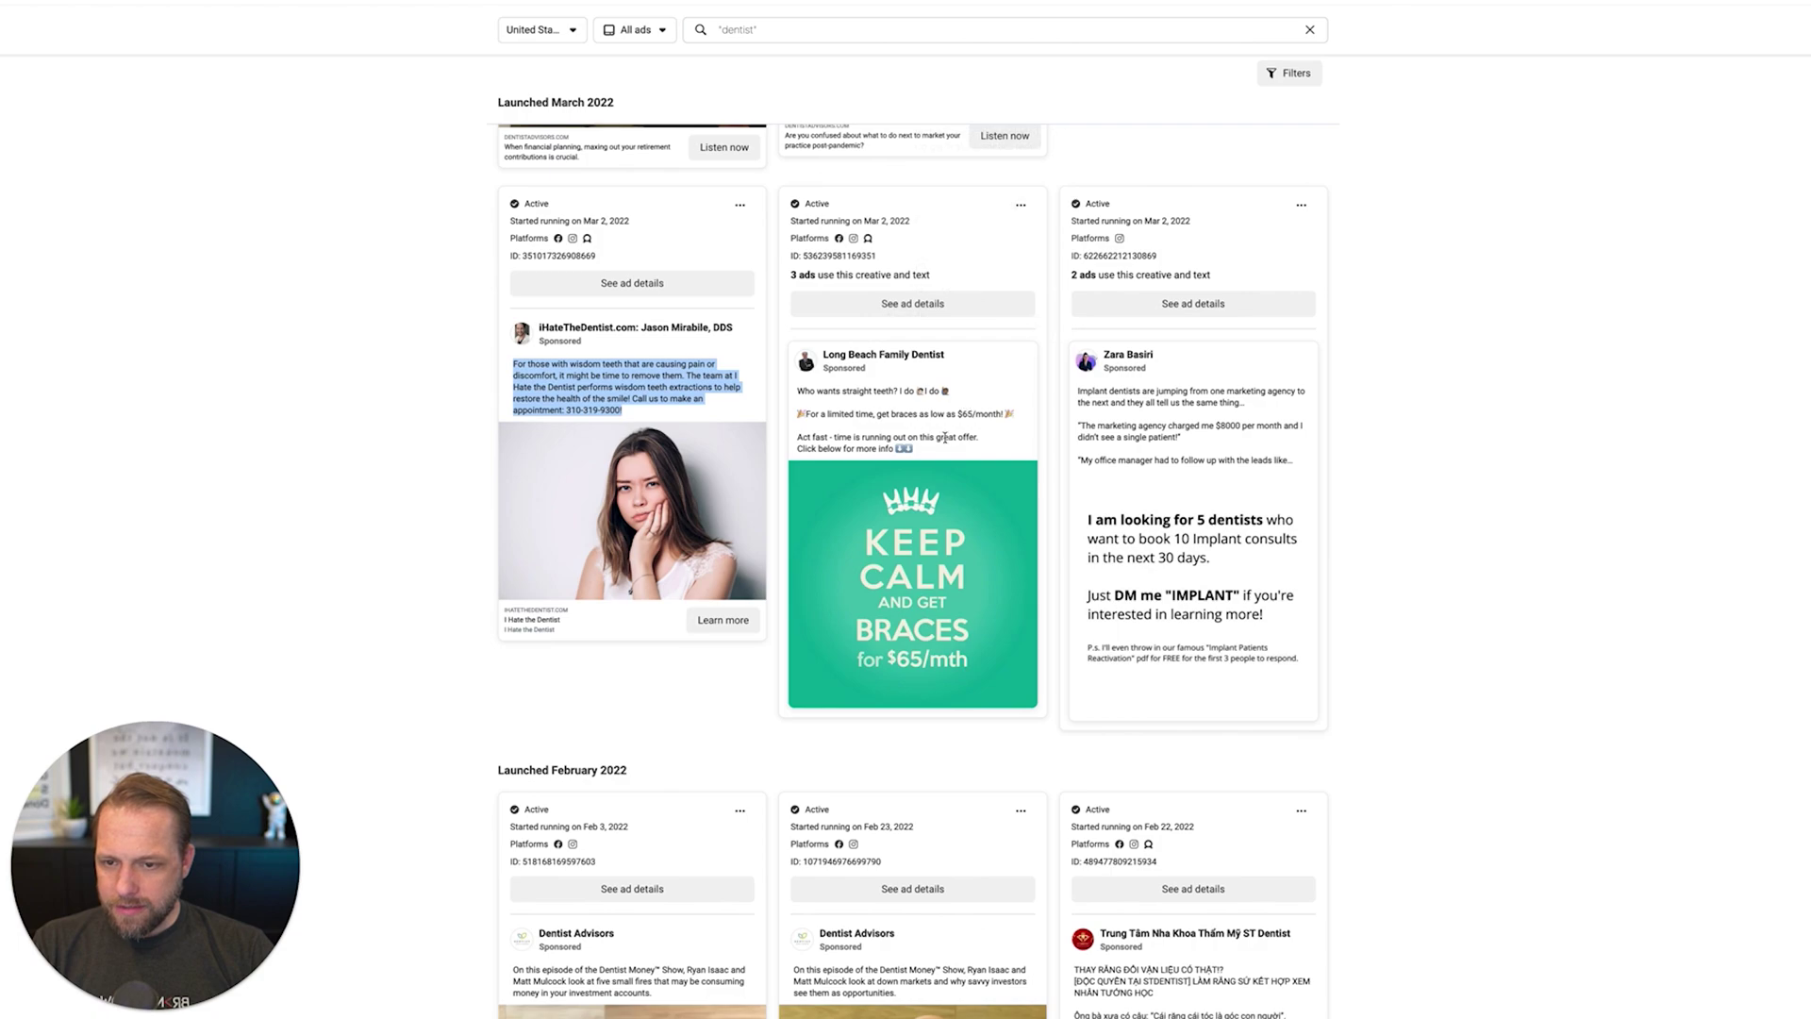
Add the Long Beach Family Dentist straight teeth ad text and the Atlanta West Dentistry new dentist ad text to the document
left_click_drag(913, 449, 799, 390)
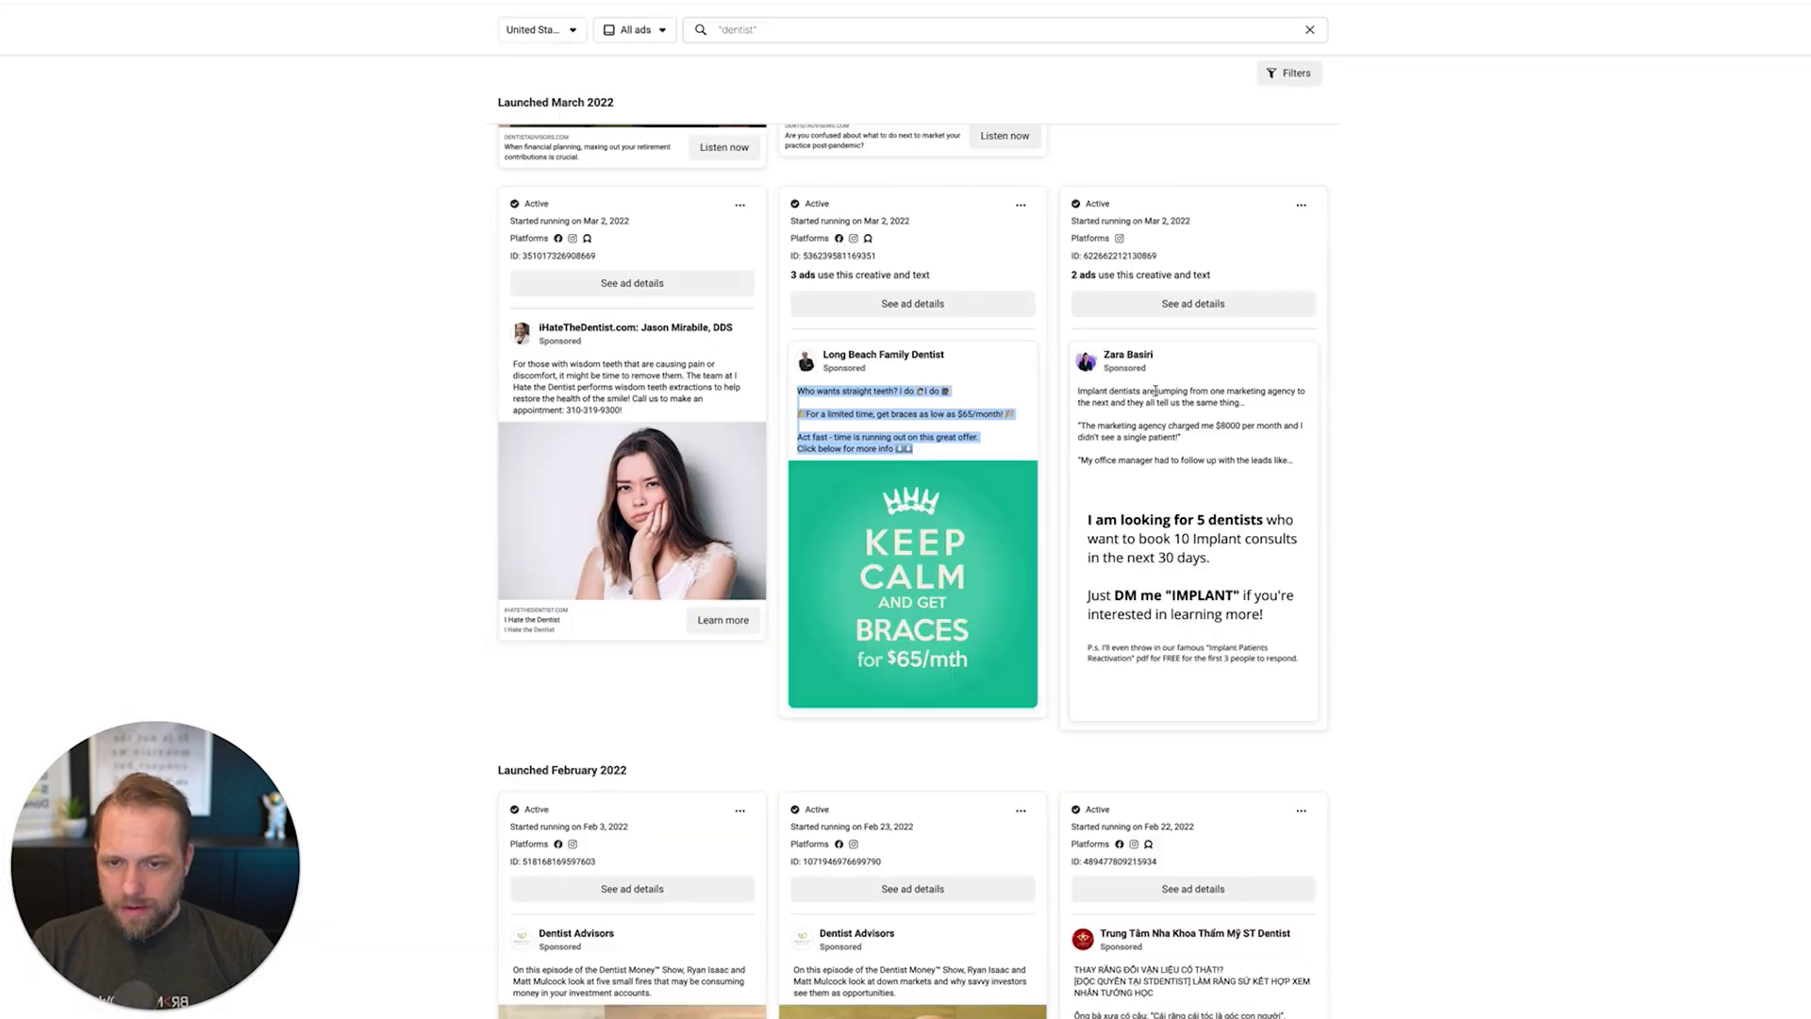
scroll(935, 379, "down", 8)
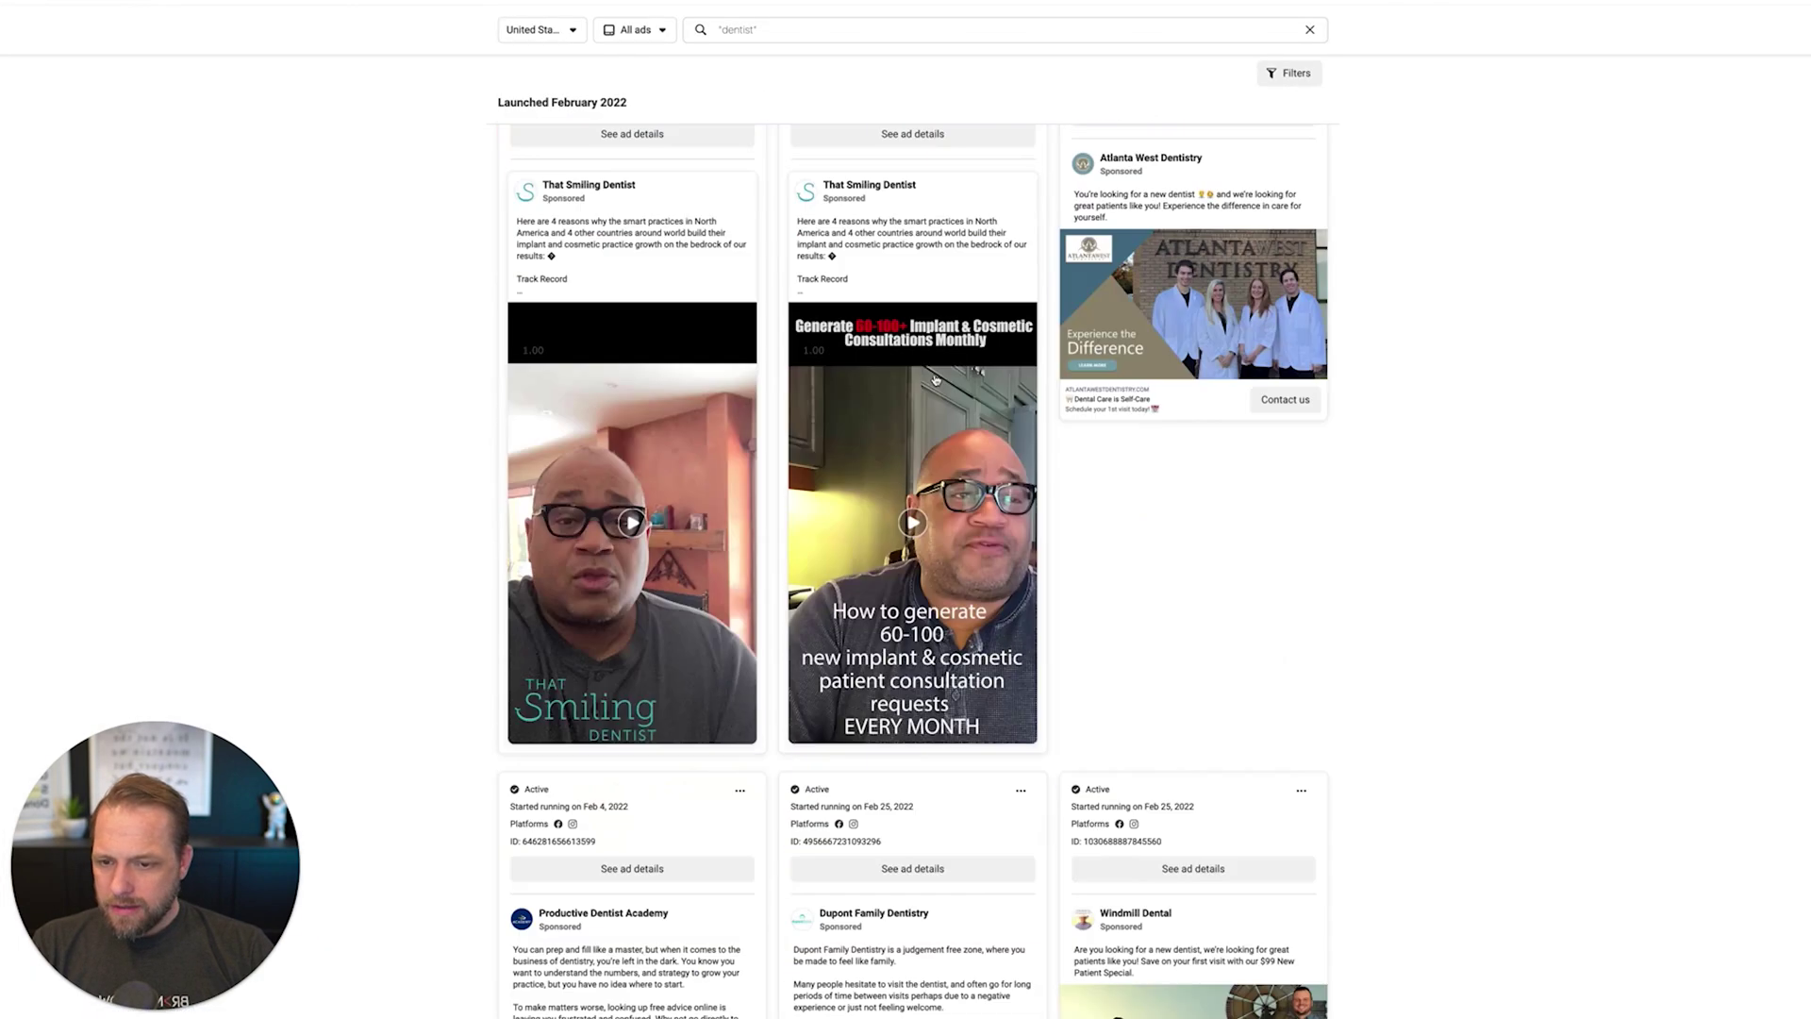
left_click_drag(1074, 206, 1107, 218)
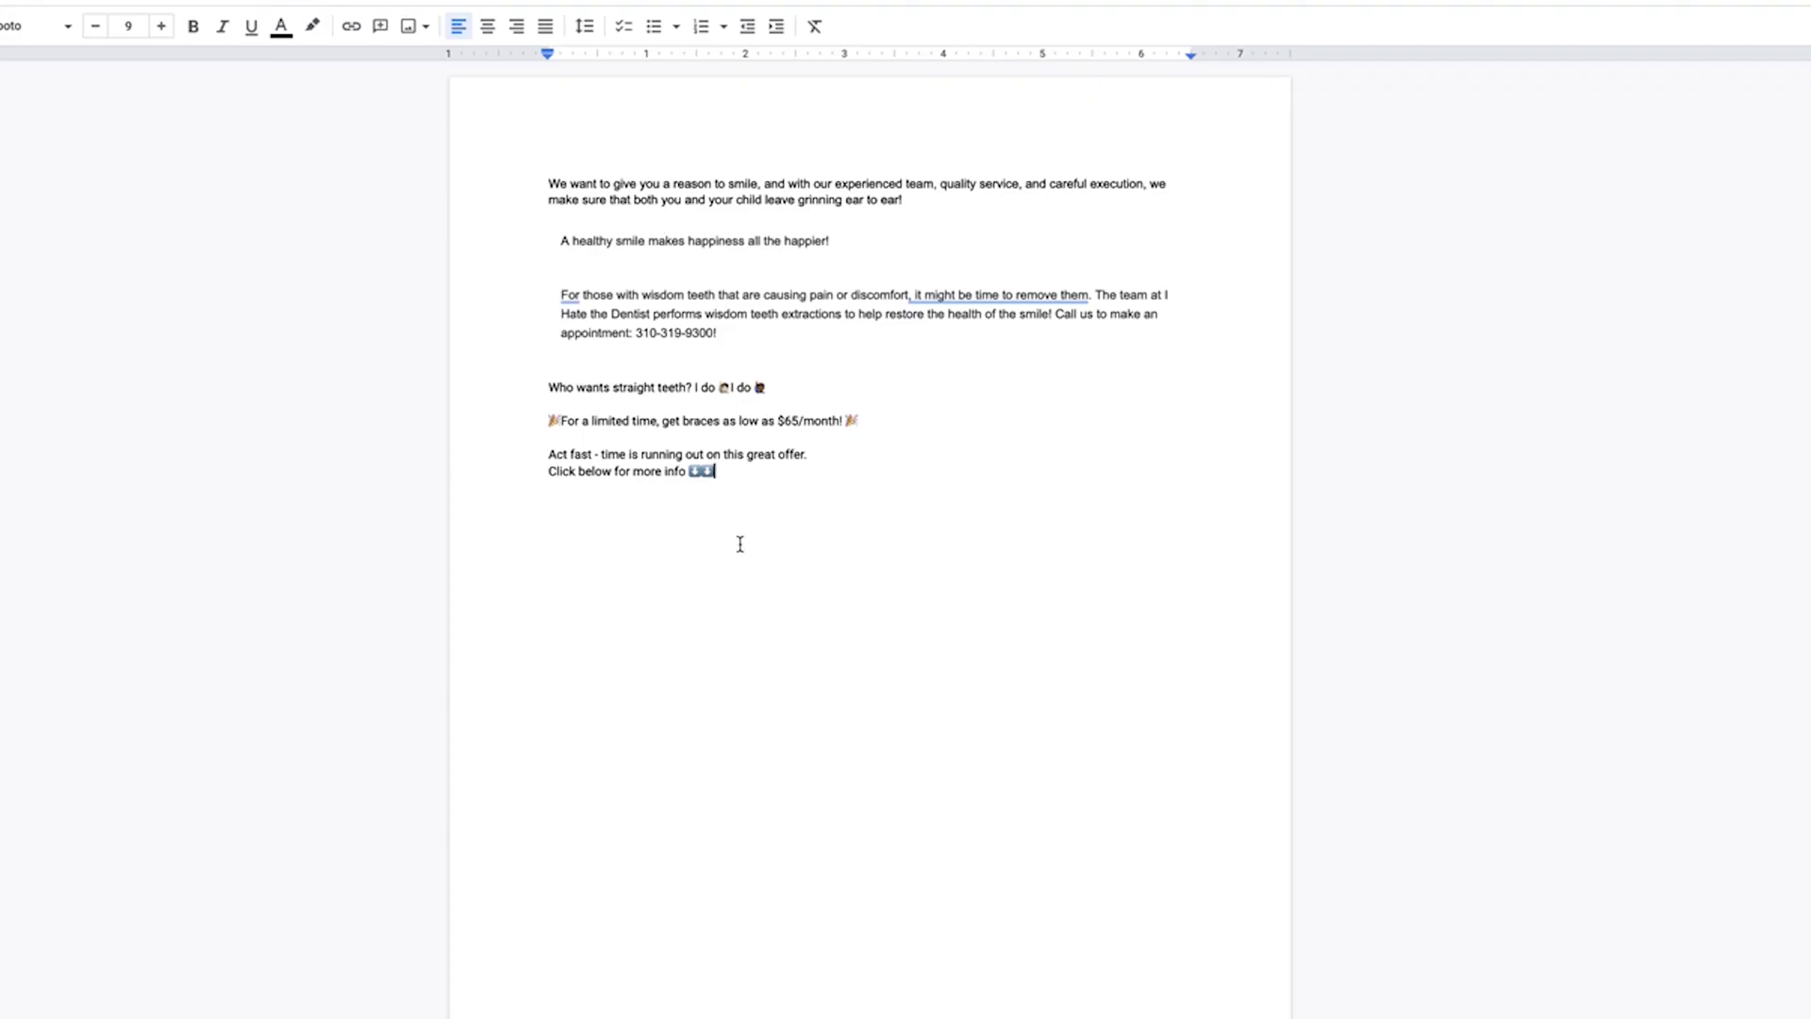
type("You're looking for a new dentist 🦷😊 and we're looking for great patients like you! Experience the difference in care for yourself.")
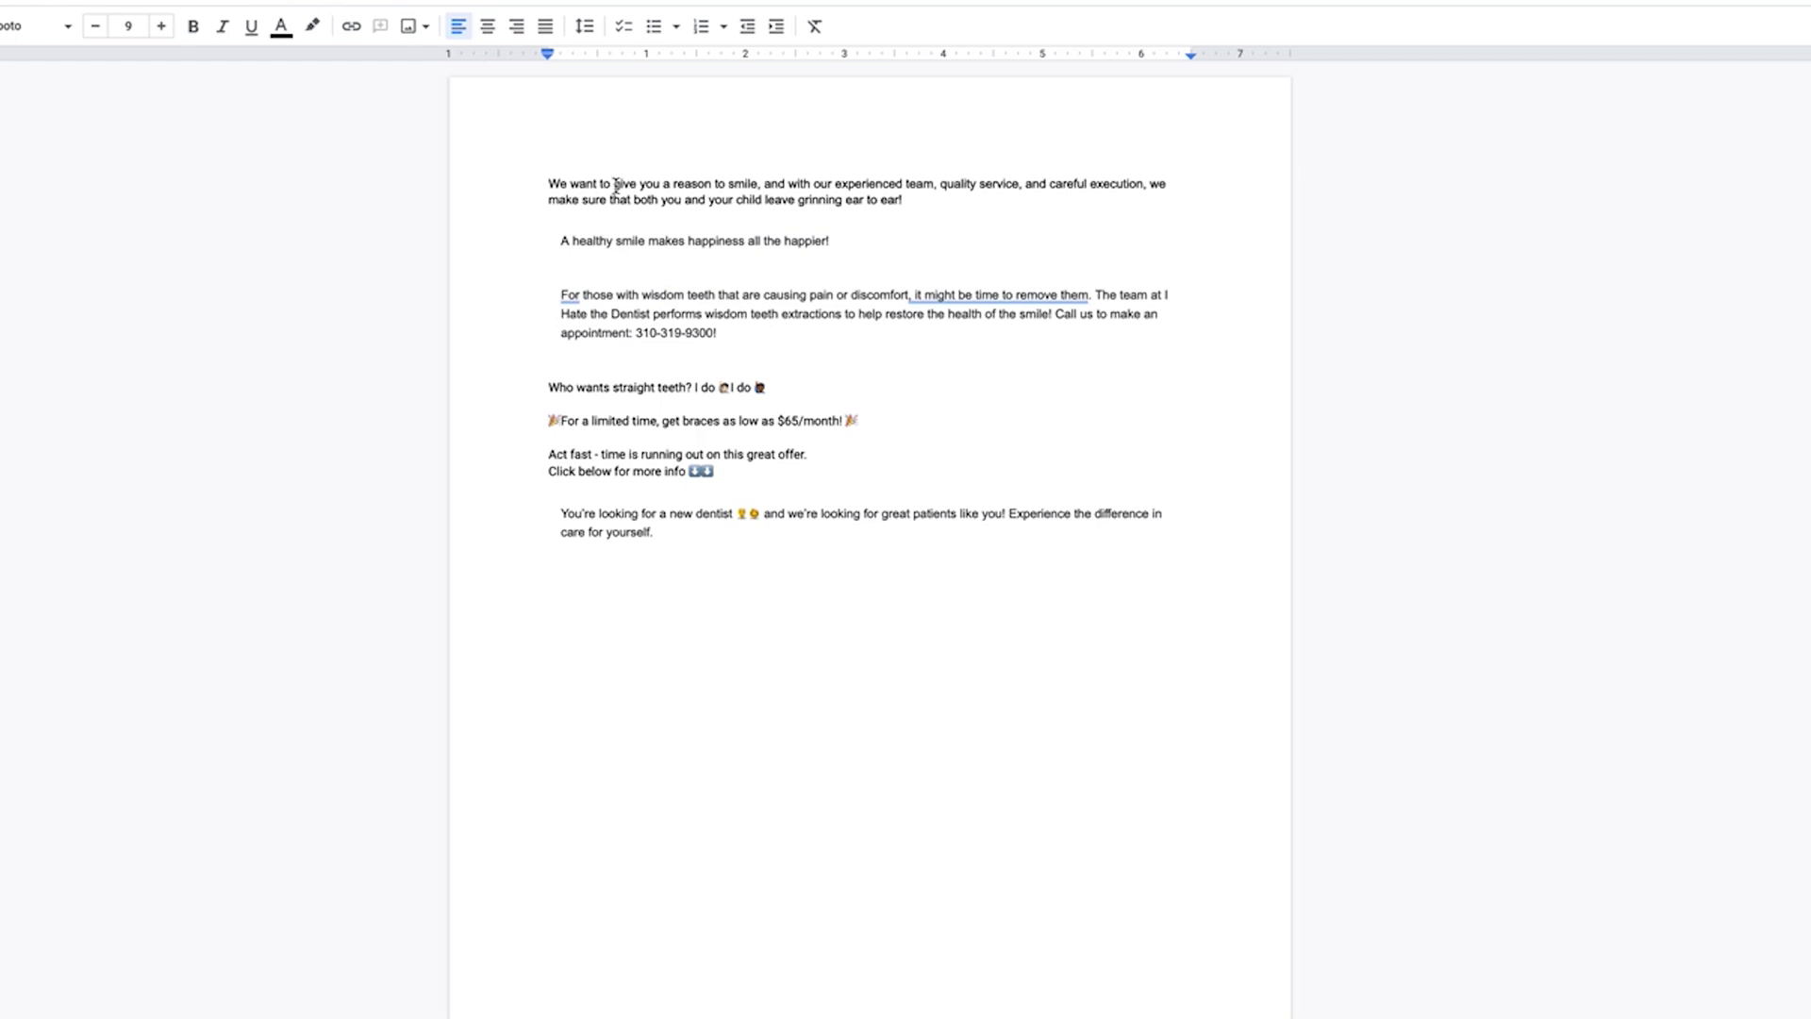
Remove the indent from the "A healthy smile makes happiness all the happier!" line
left_click_drag(550, 182, 1015, 236)
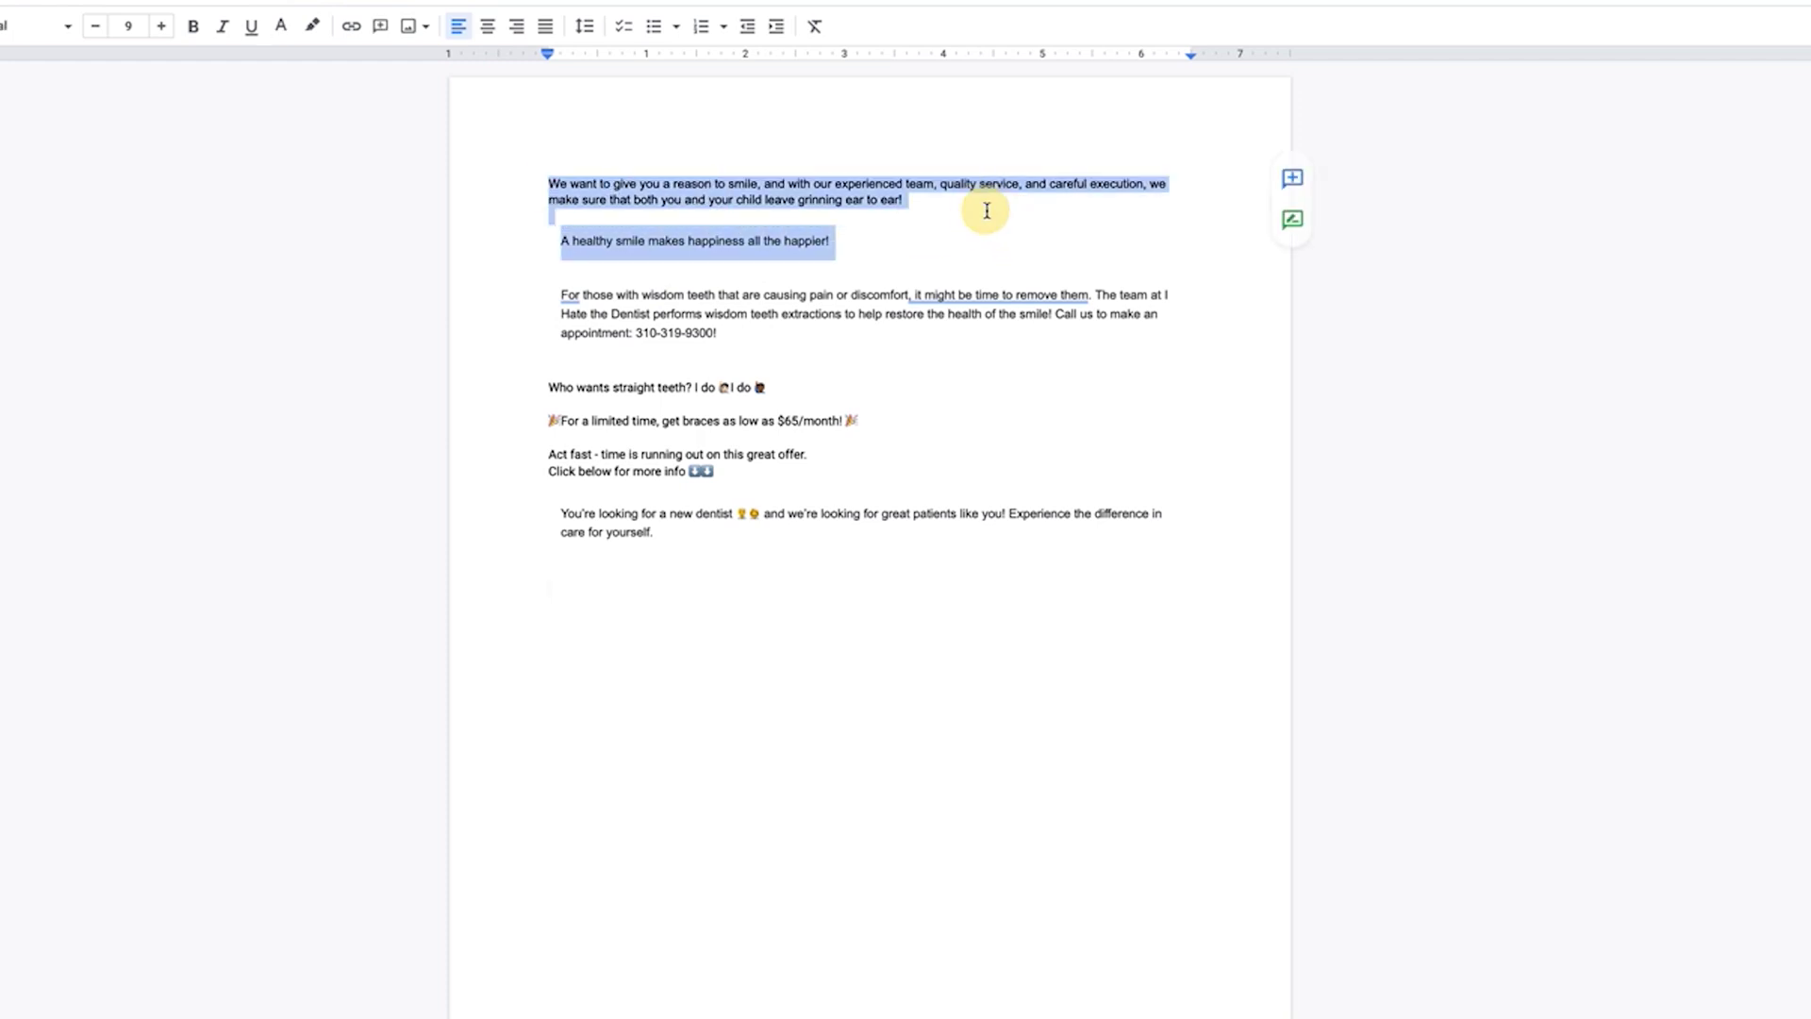
left_click(987, 210)
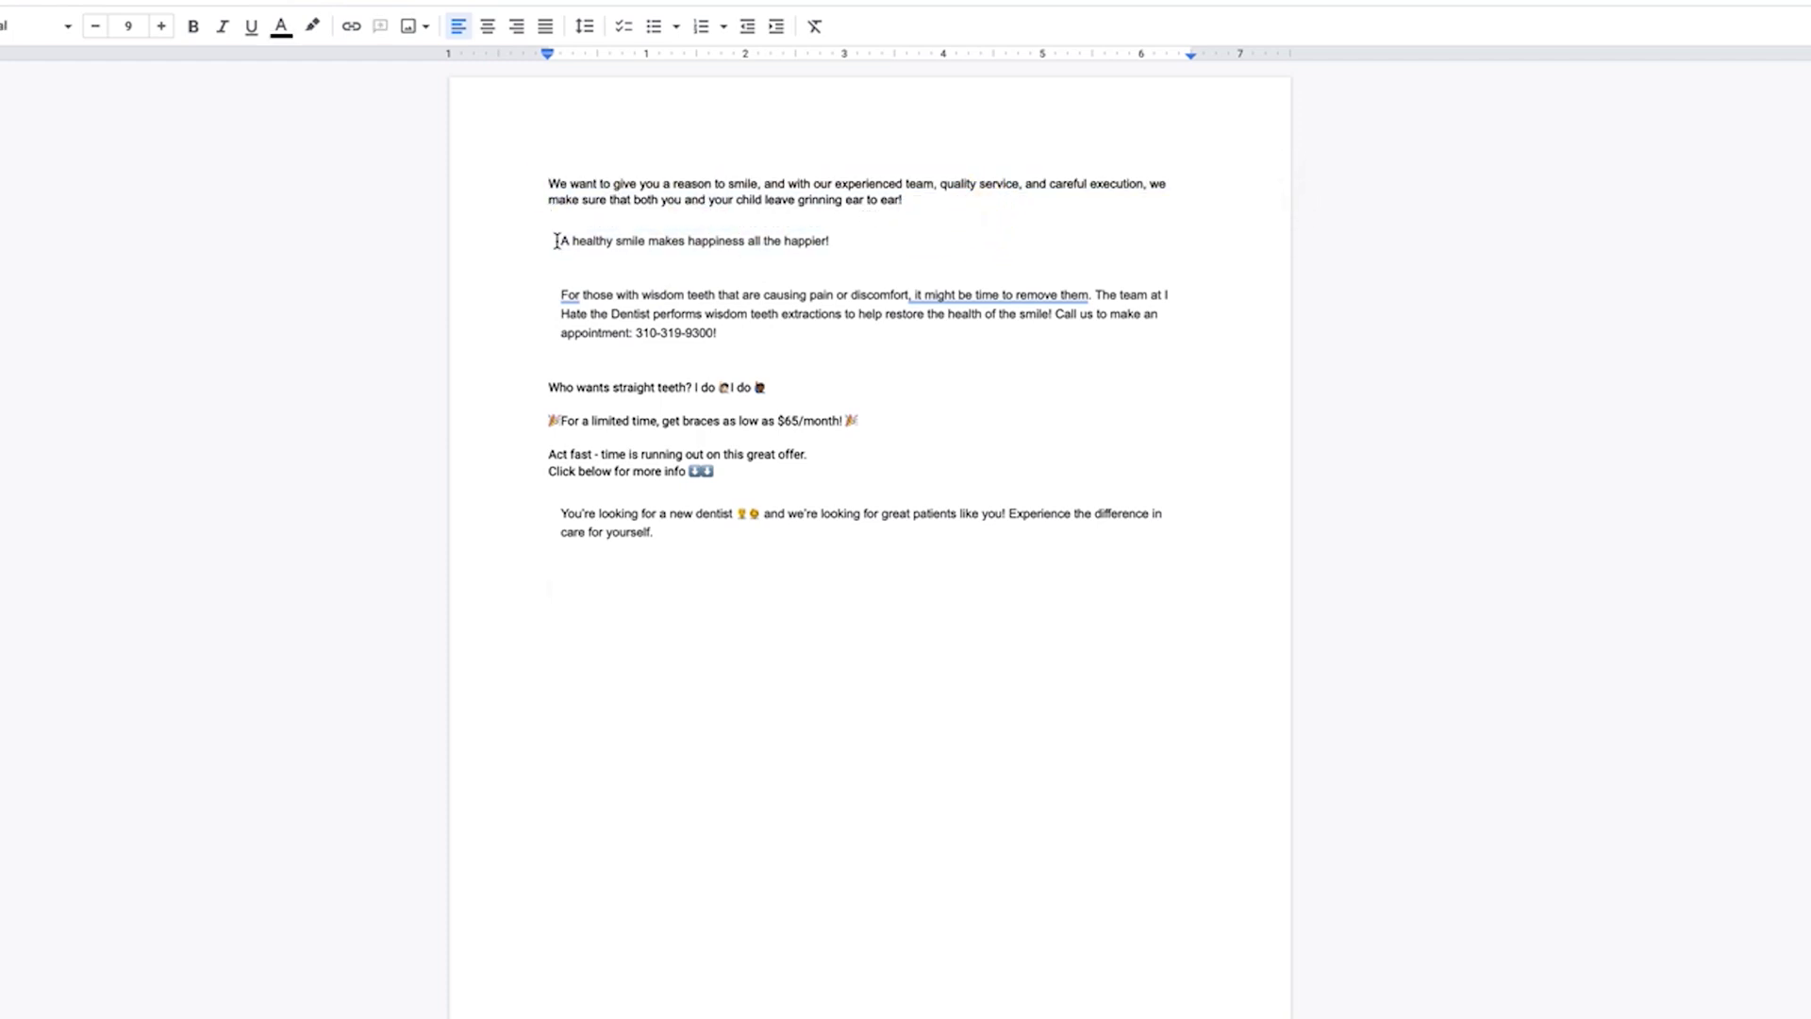
left_click(555, 242)
key("BackSpace")
left_click(554, 287)
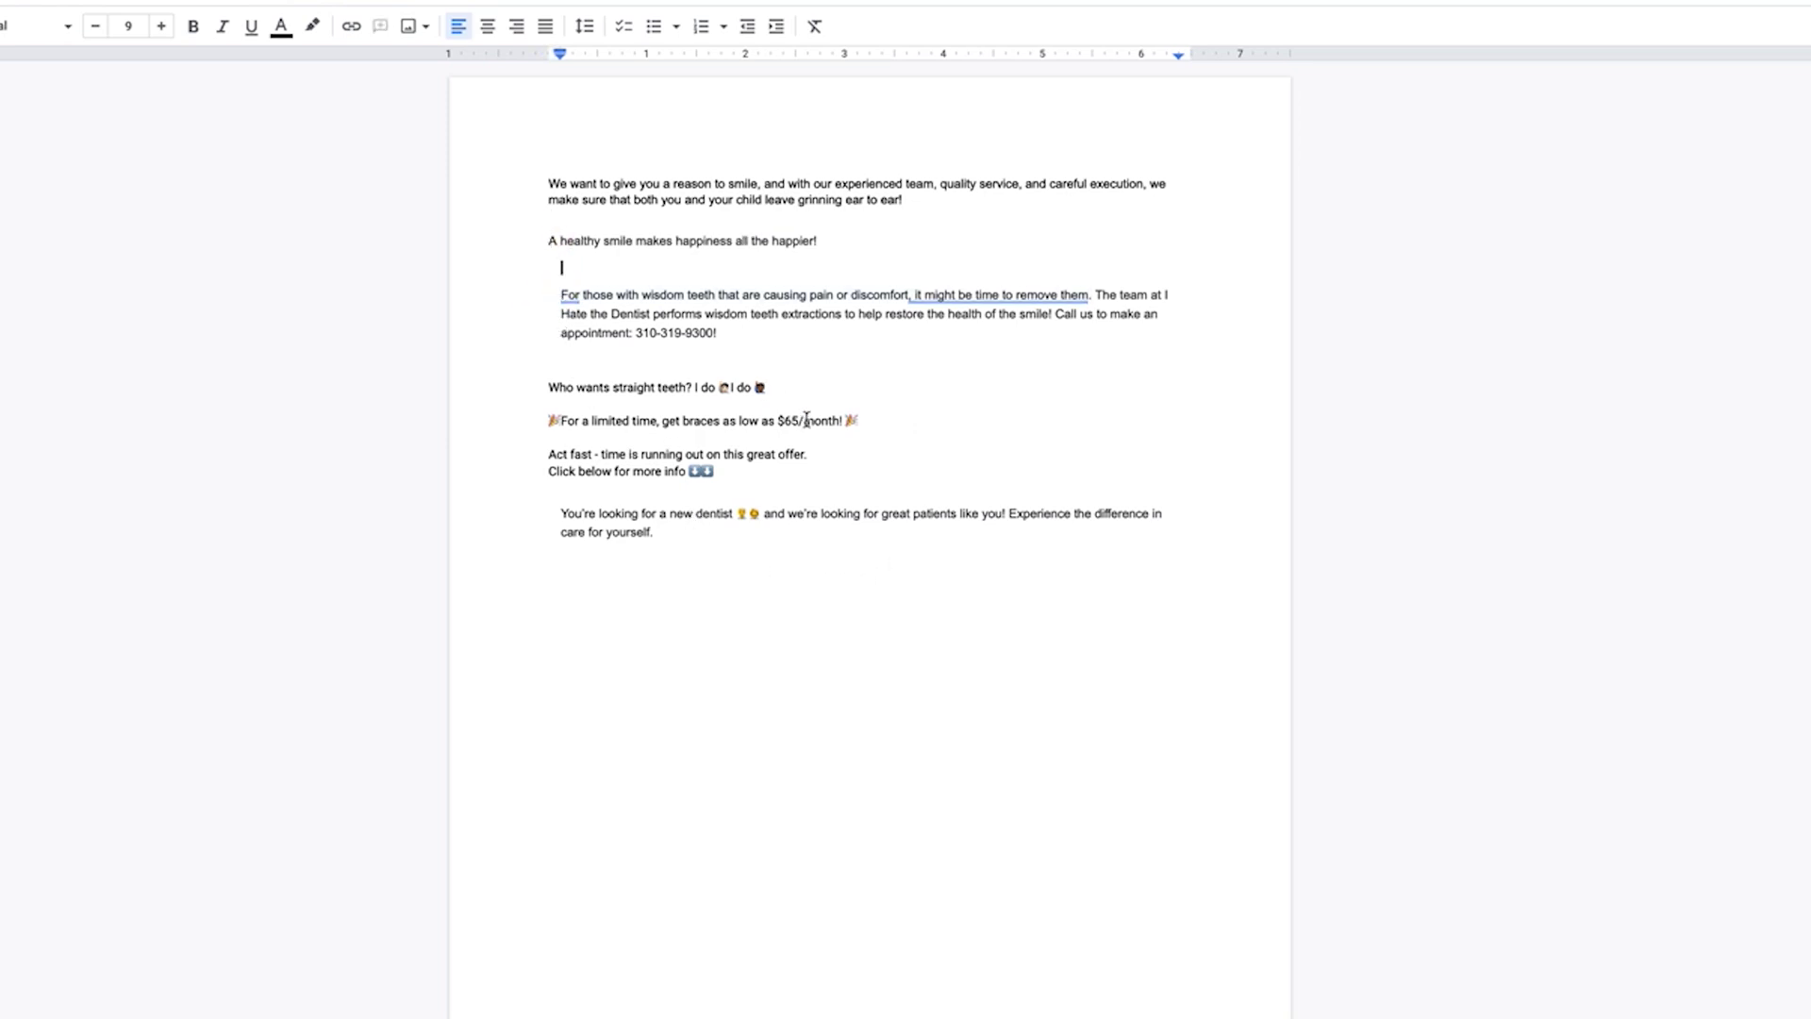
Write "Who is tired of seeing crooked teeth? I do I do" below the collected texts and duplicate the "For a limited time" braces line under it
left_click_drag(736, 473, 448, 398)
left_click(802, 581)
type("Who wants straight teeth? I do 🙋I do")
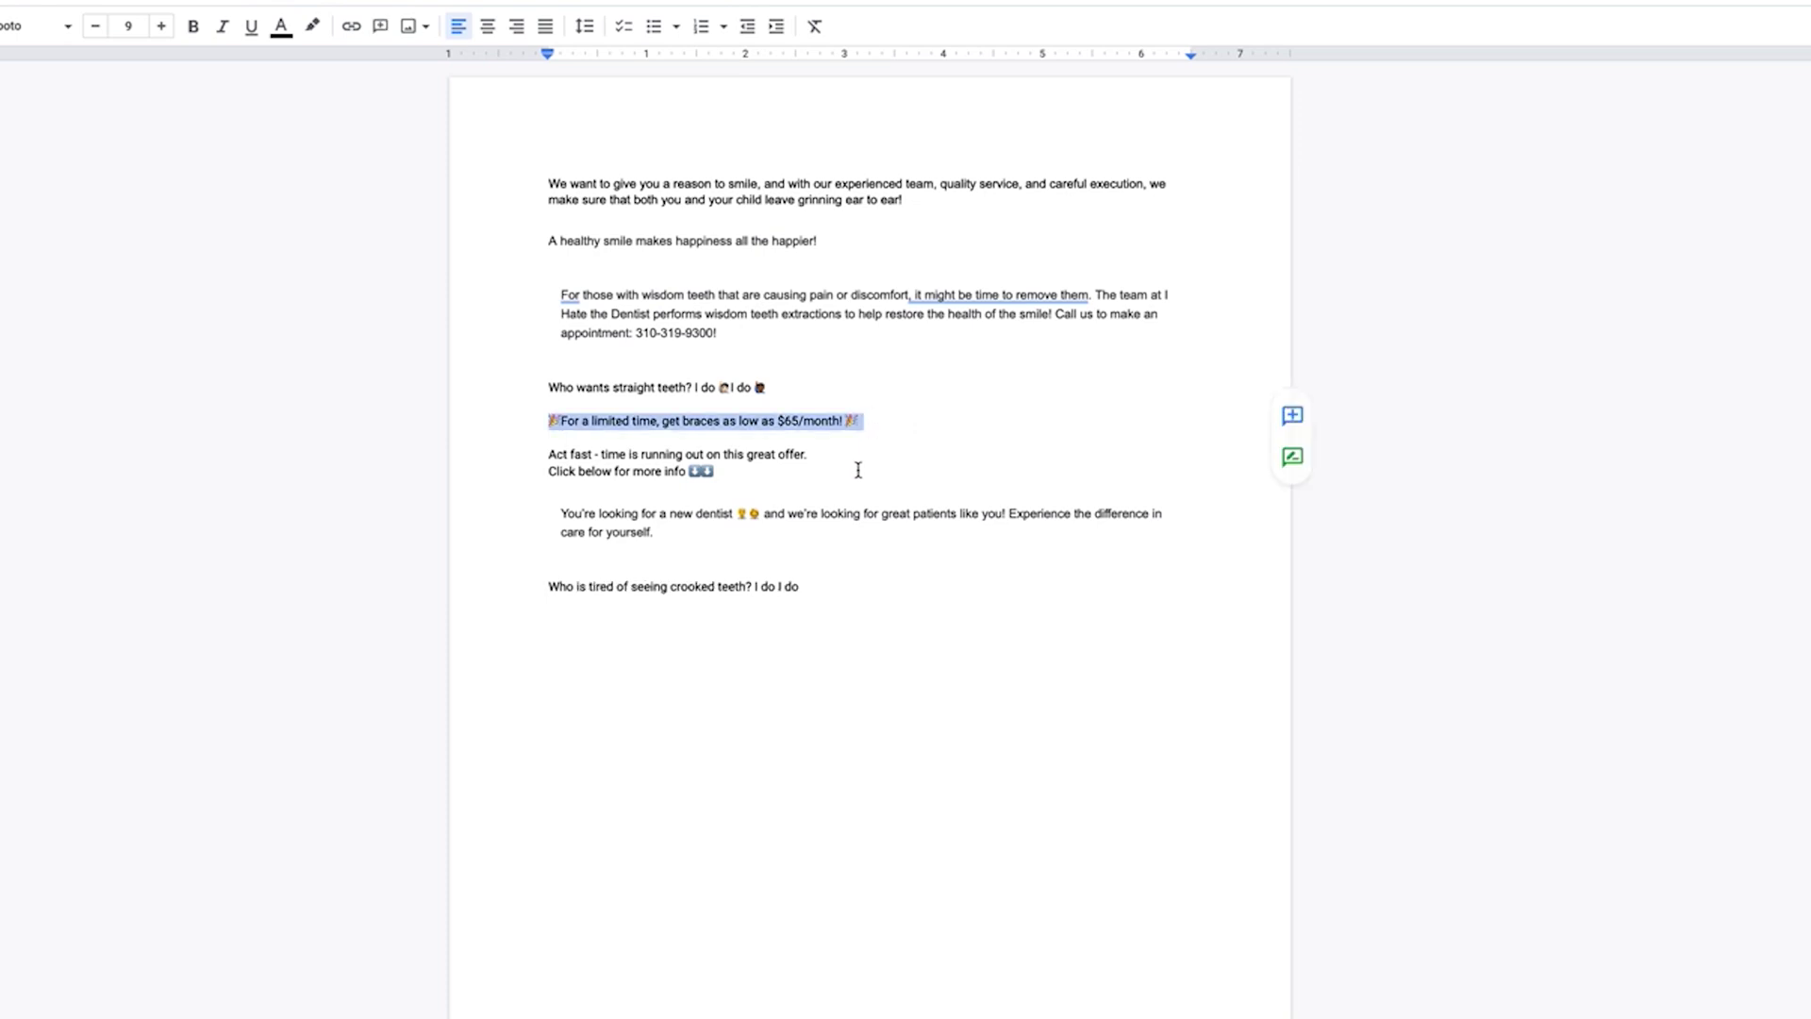
left_click(780, 651)
type("🎉For a limited time, get braces as low as $65/month! 🎉")
left_click(562, 621)
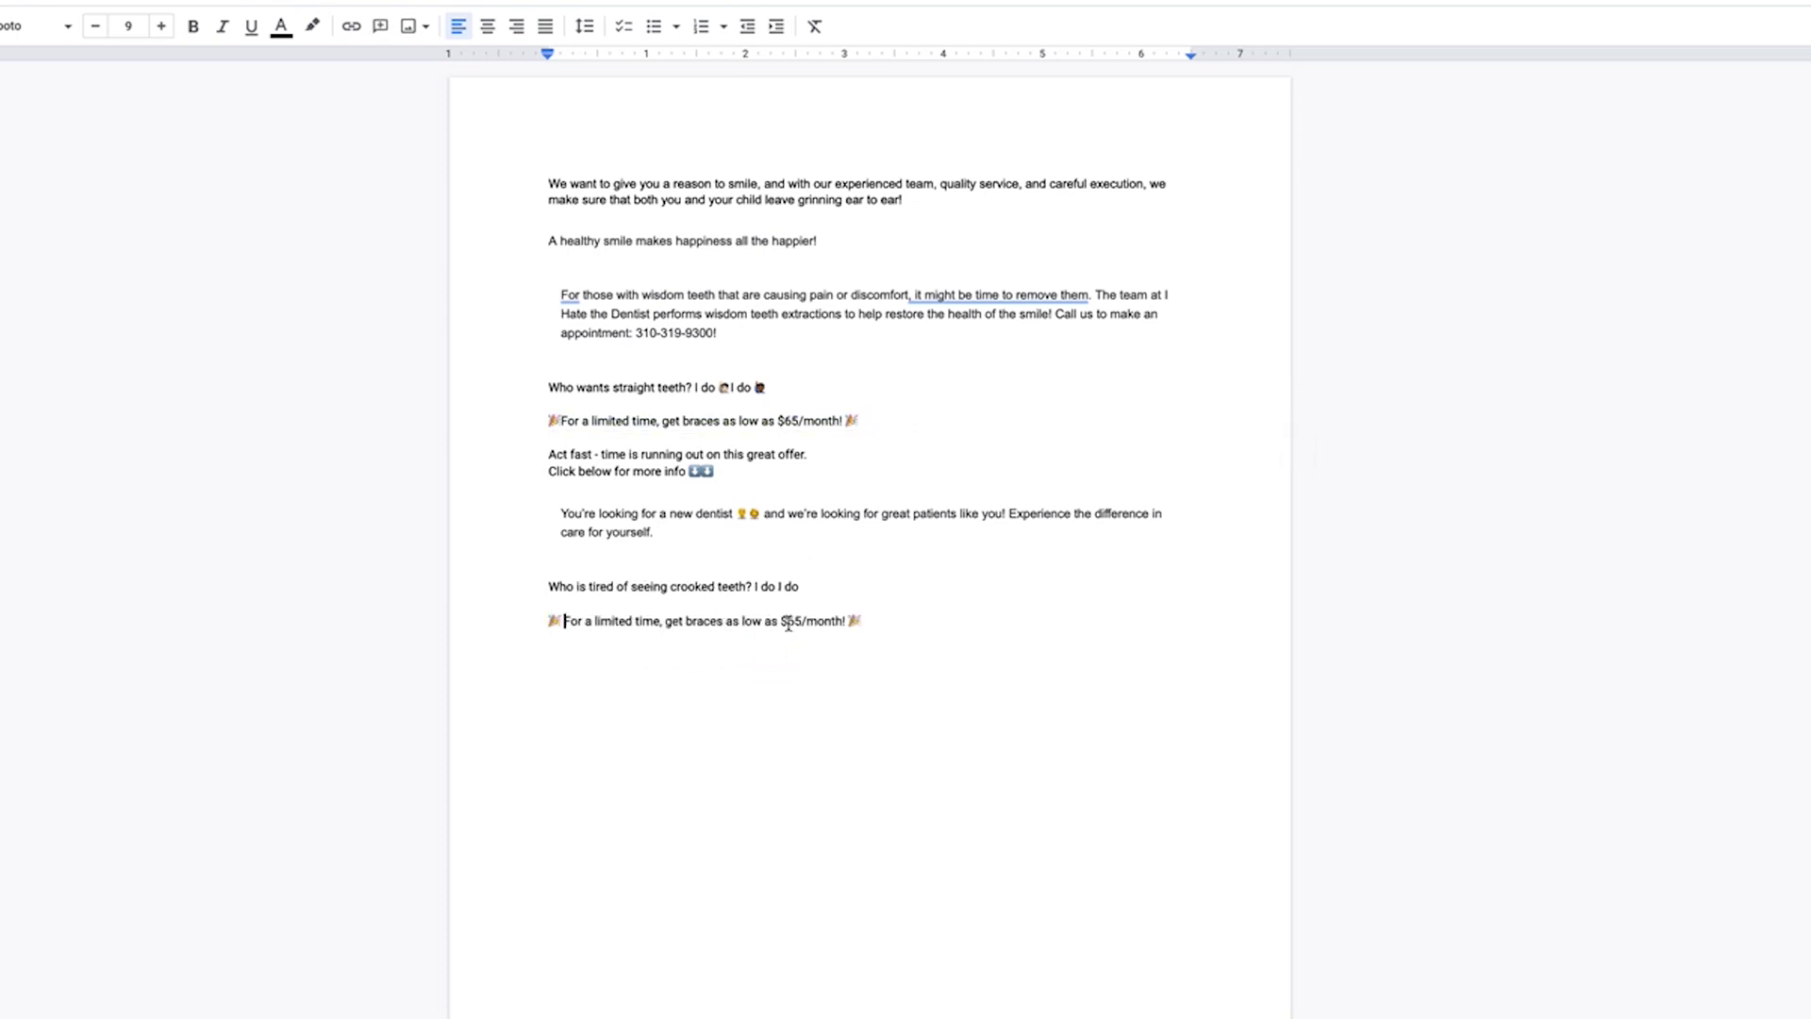
Change the monthly price in the duplicated offer line to $83
left_click(798, 621)
key("BackSpace")
key("BackSpace")
type("34")
key("BackSpace")
key("BackSpace")
type("83")
Reword the new ad's offer to "straighten your teeth" and its opening question to "Who is tired of their crooked teeth?"
left_click_drag(722, 621, 664, 621)
type("straighten your teeth")
double_click(649, 585)
type("their")
Add the closing lines "Act fast - time is running out on this limited time offer." and "Click below to request a free consultation today" to the new ad
left_click(898, 825)
type("Act fast - time is running out on this limited time offer.")
key("Return")
type("Click below to request a free con")
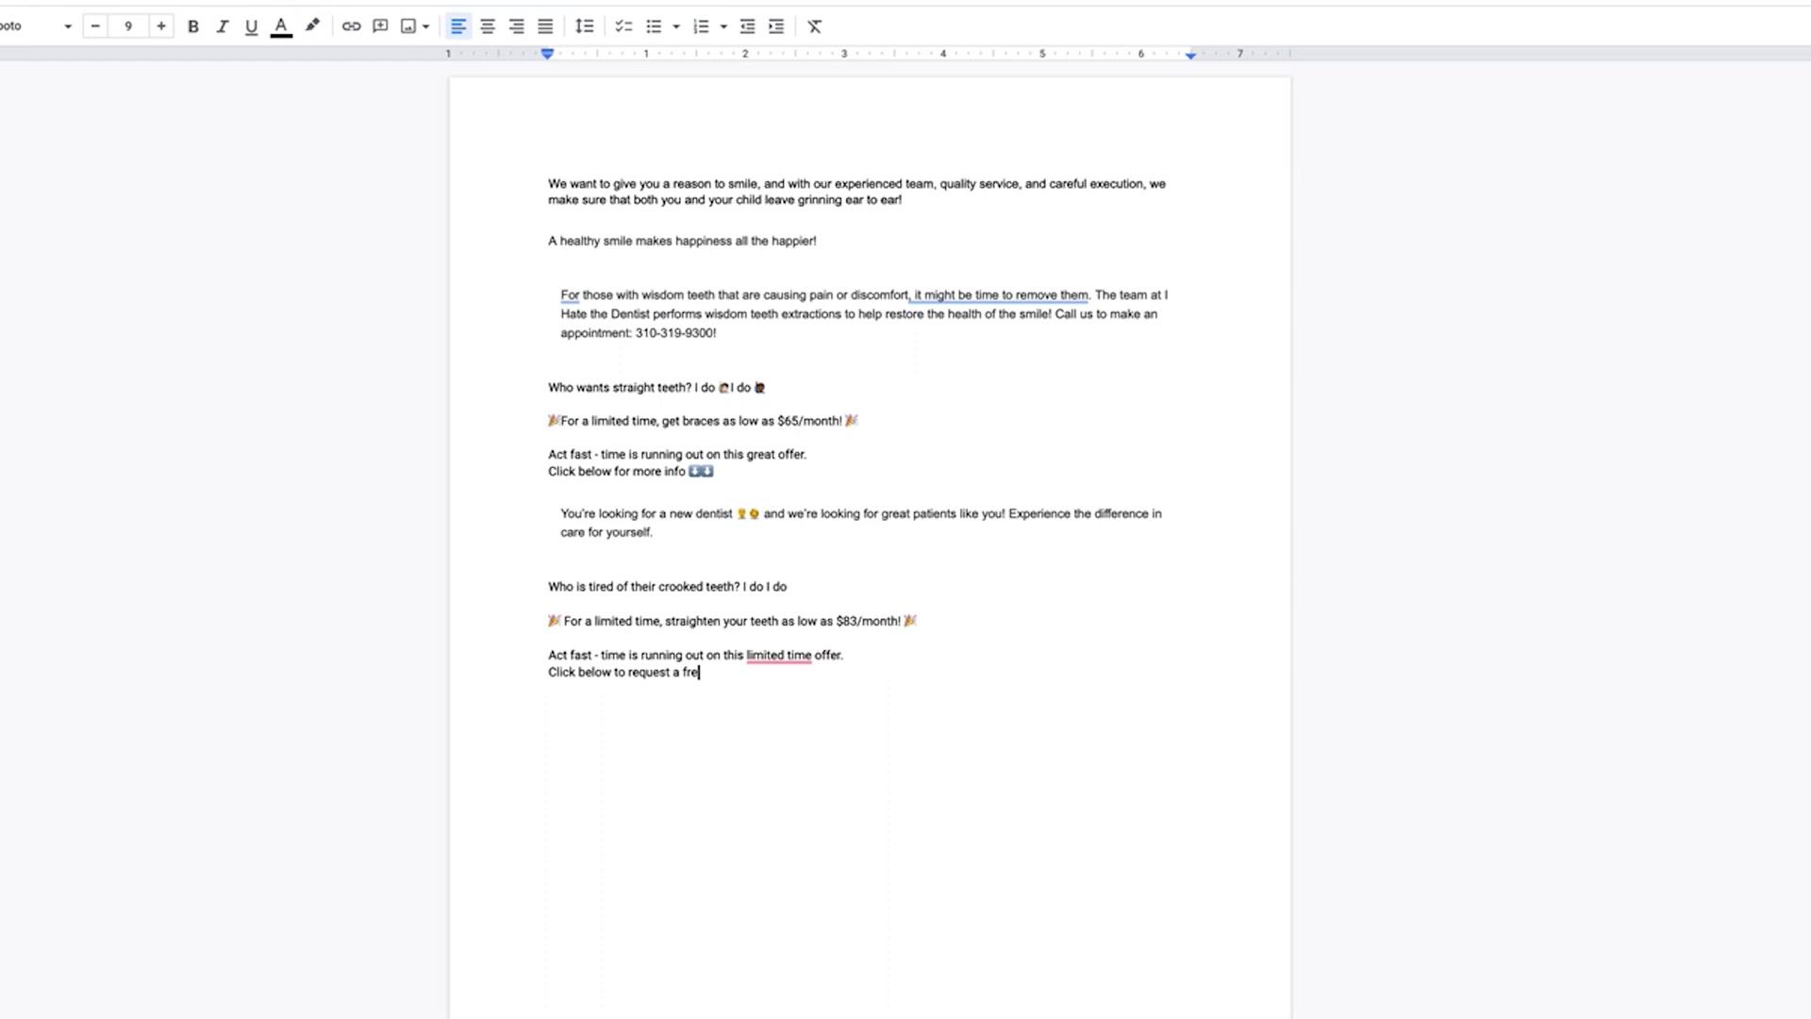
type("sul")
key("Tab")
type("tod")
Copy the arrow emojis from the braces ad to the end of the free consultation line, and insert a blank line above the new ad
key("super+space")
key("Escape")
left_click_drag(689, 471, 714, 470)
key("super+c")
left_click(813, 672)
key("super+v")
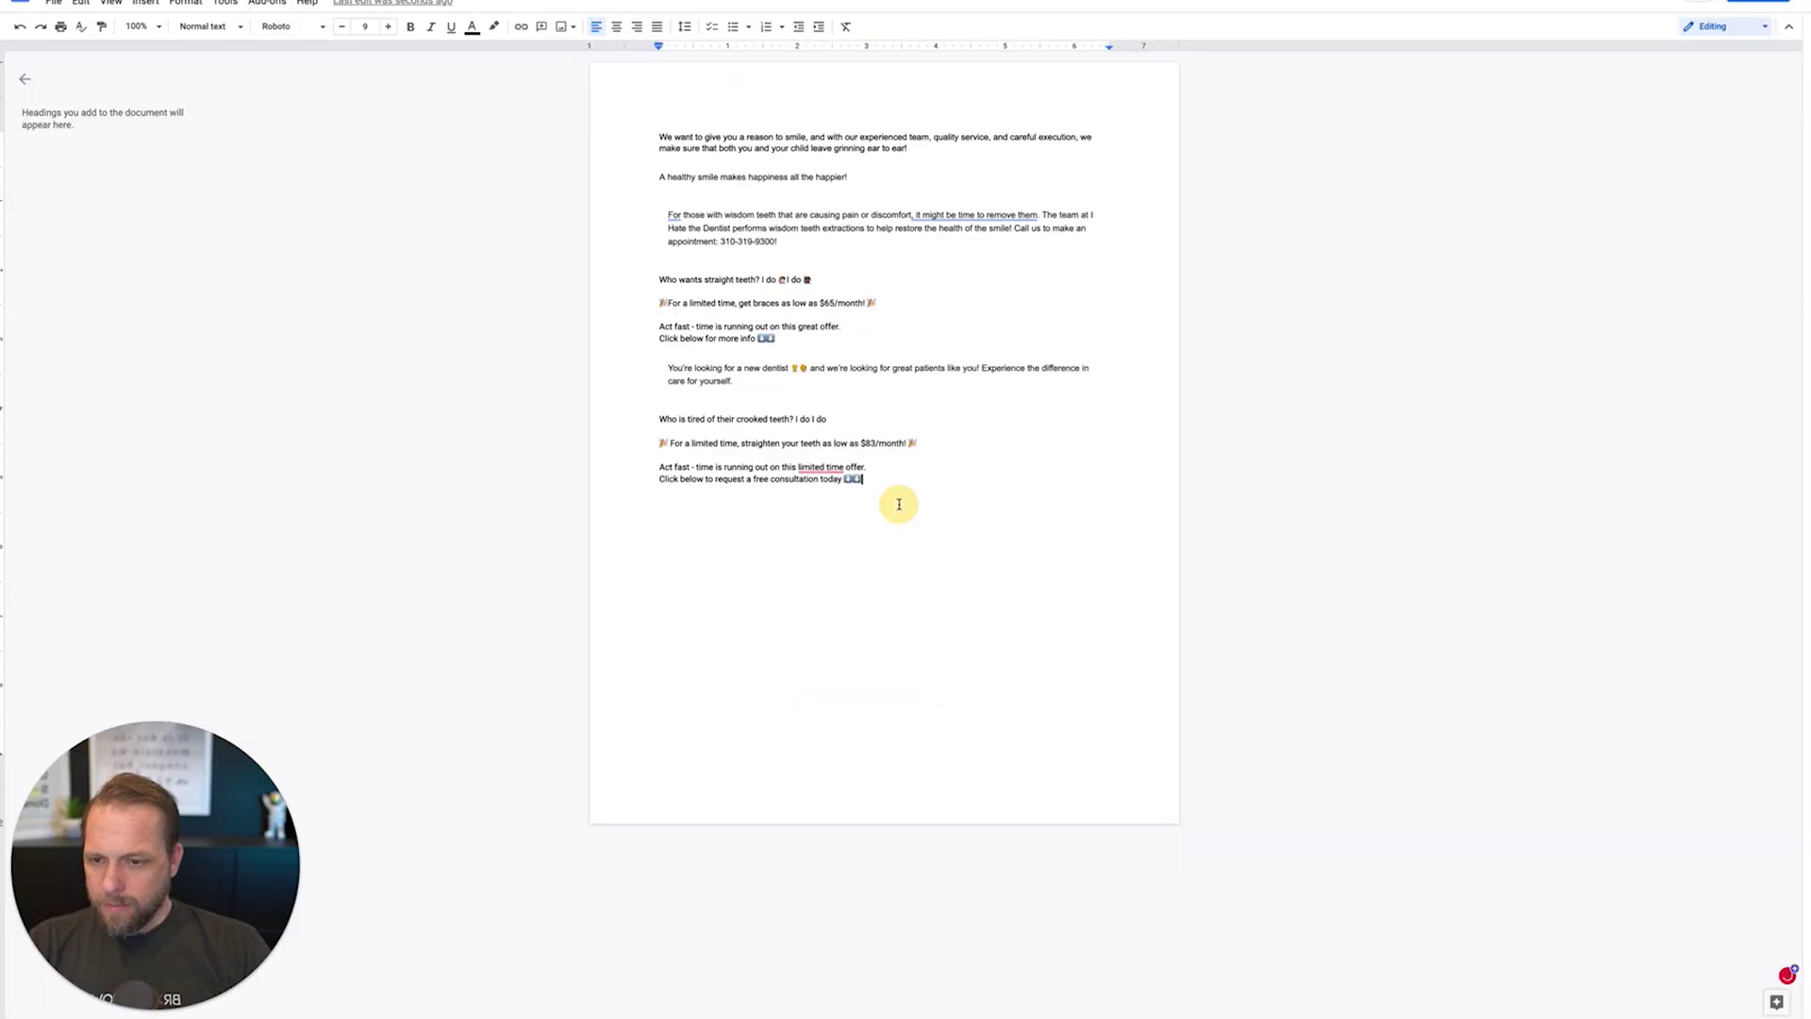
left_click(658, 419)
key("Return")
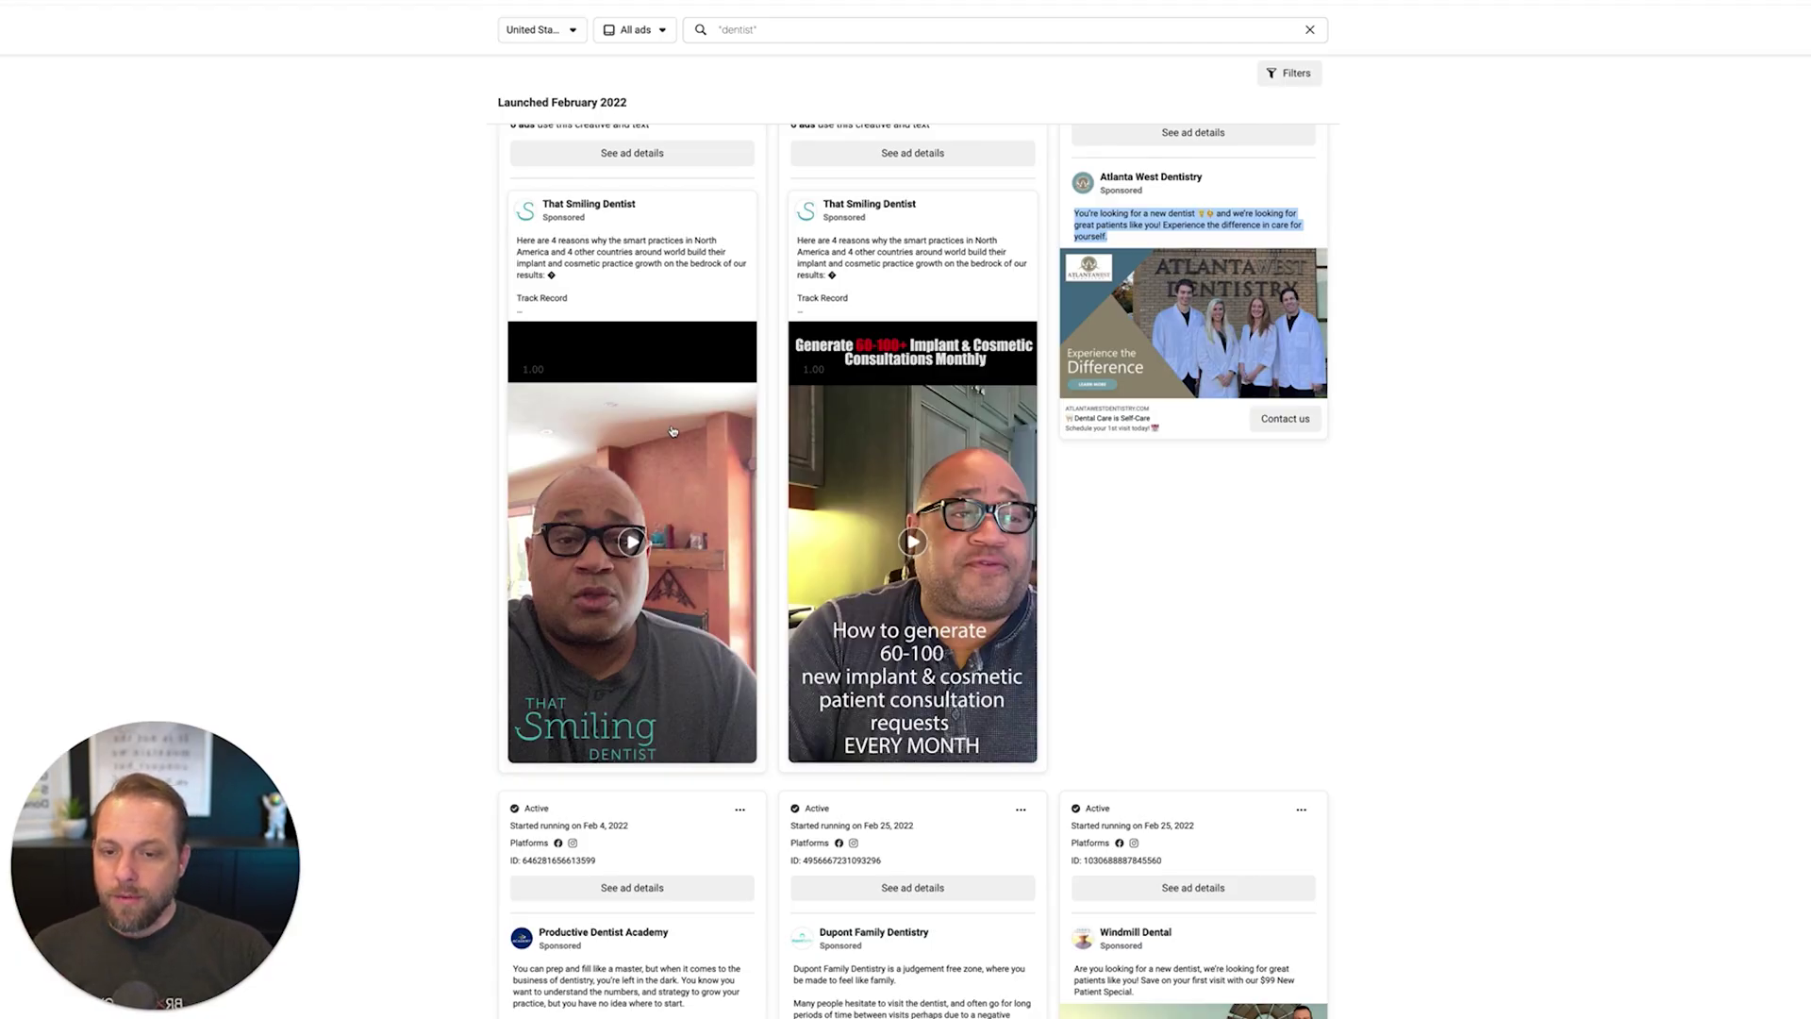
Examine the headlines under the Atlanta West Dentistry and Windmill Dental ads in the Ad Library, and review the rewritten ad in Google Docs
left_click(1173, 506)
left_click_drag(1170, 424, 1068, 424)
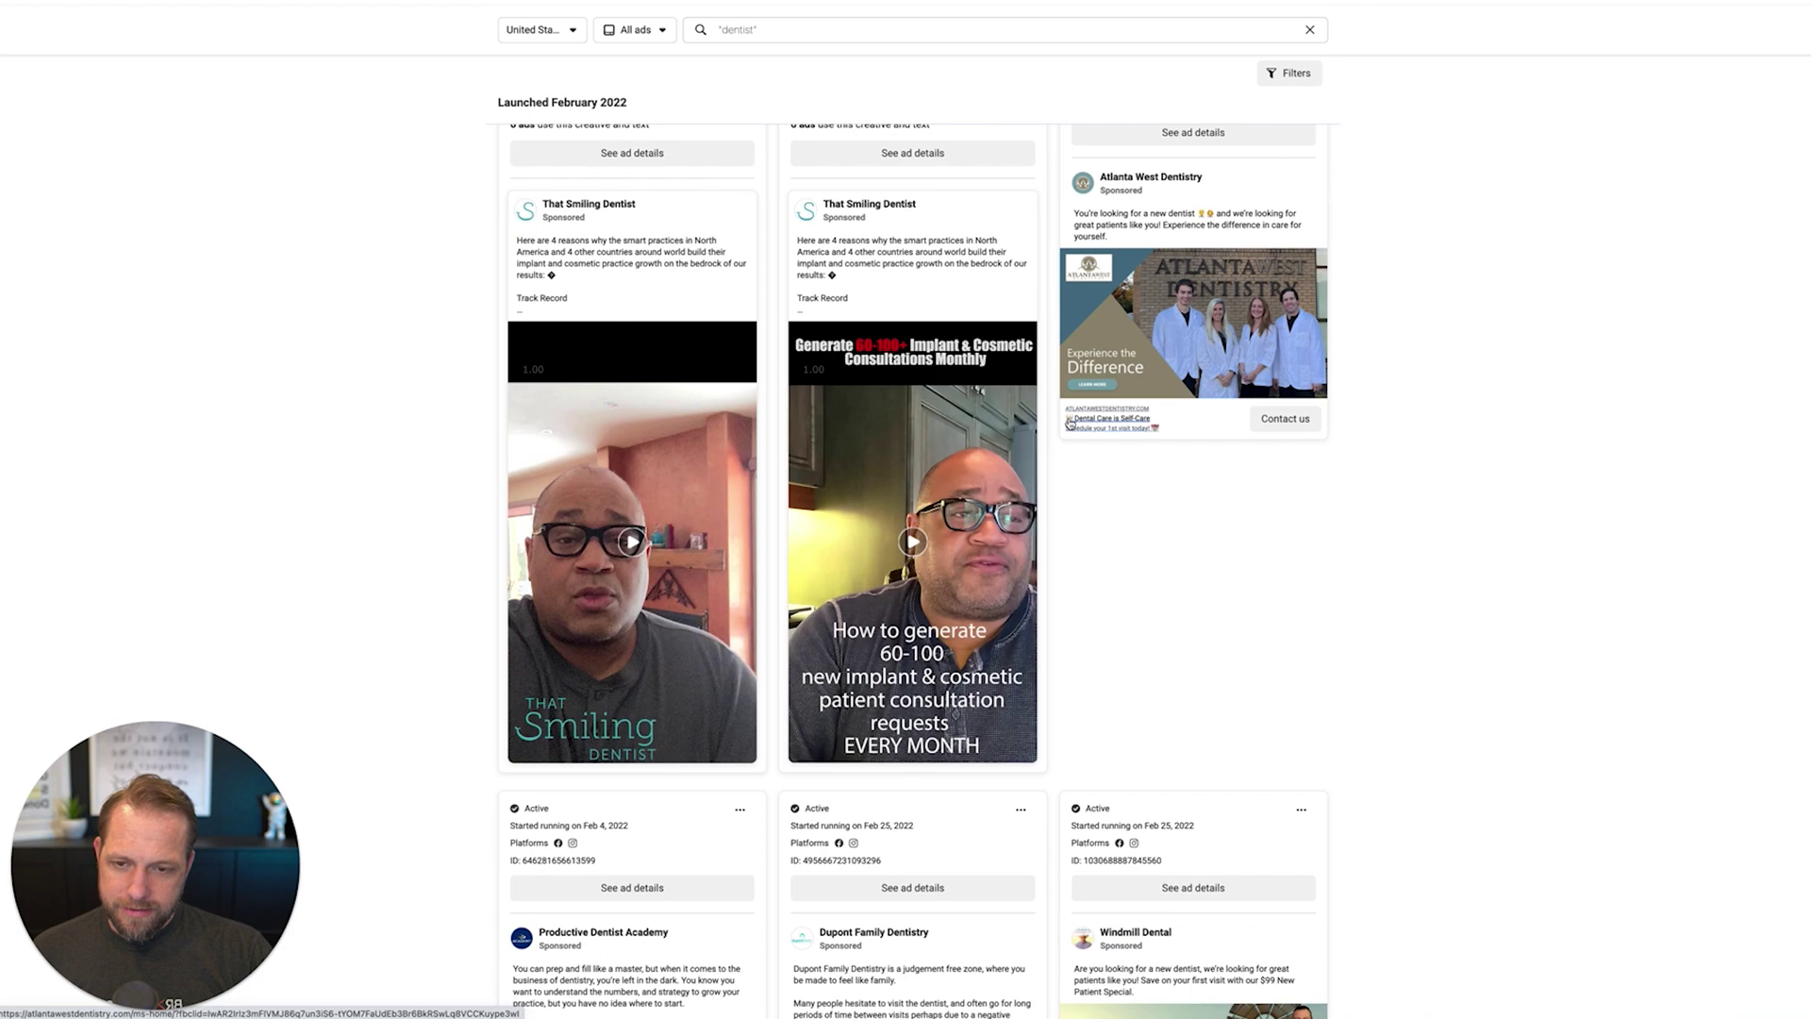
scroll(1090, 459, "down", 2)
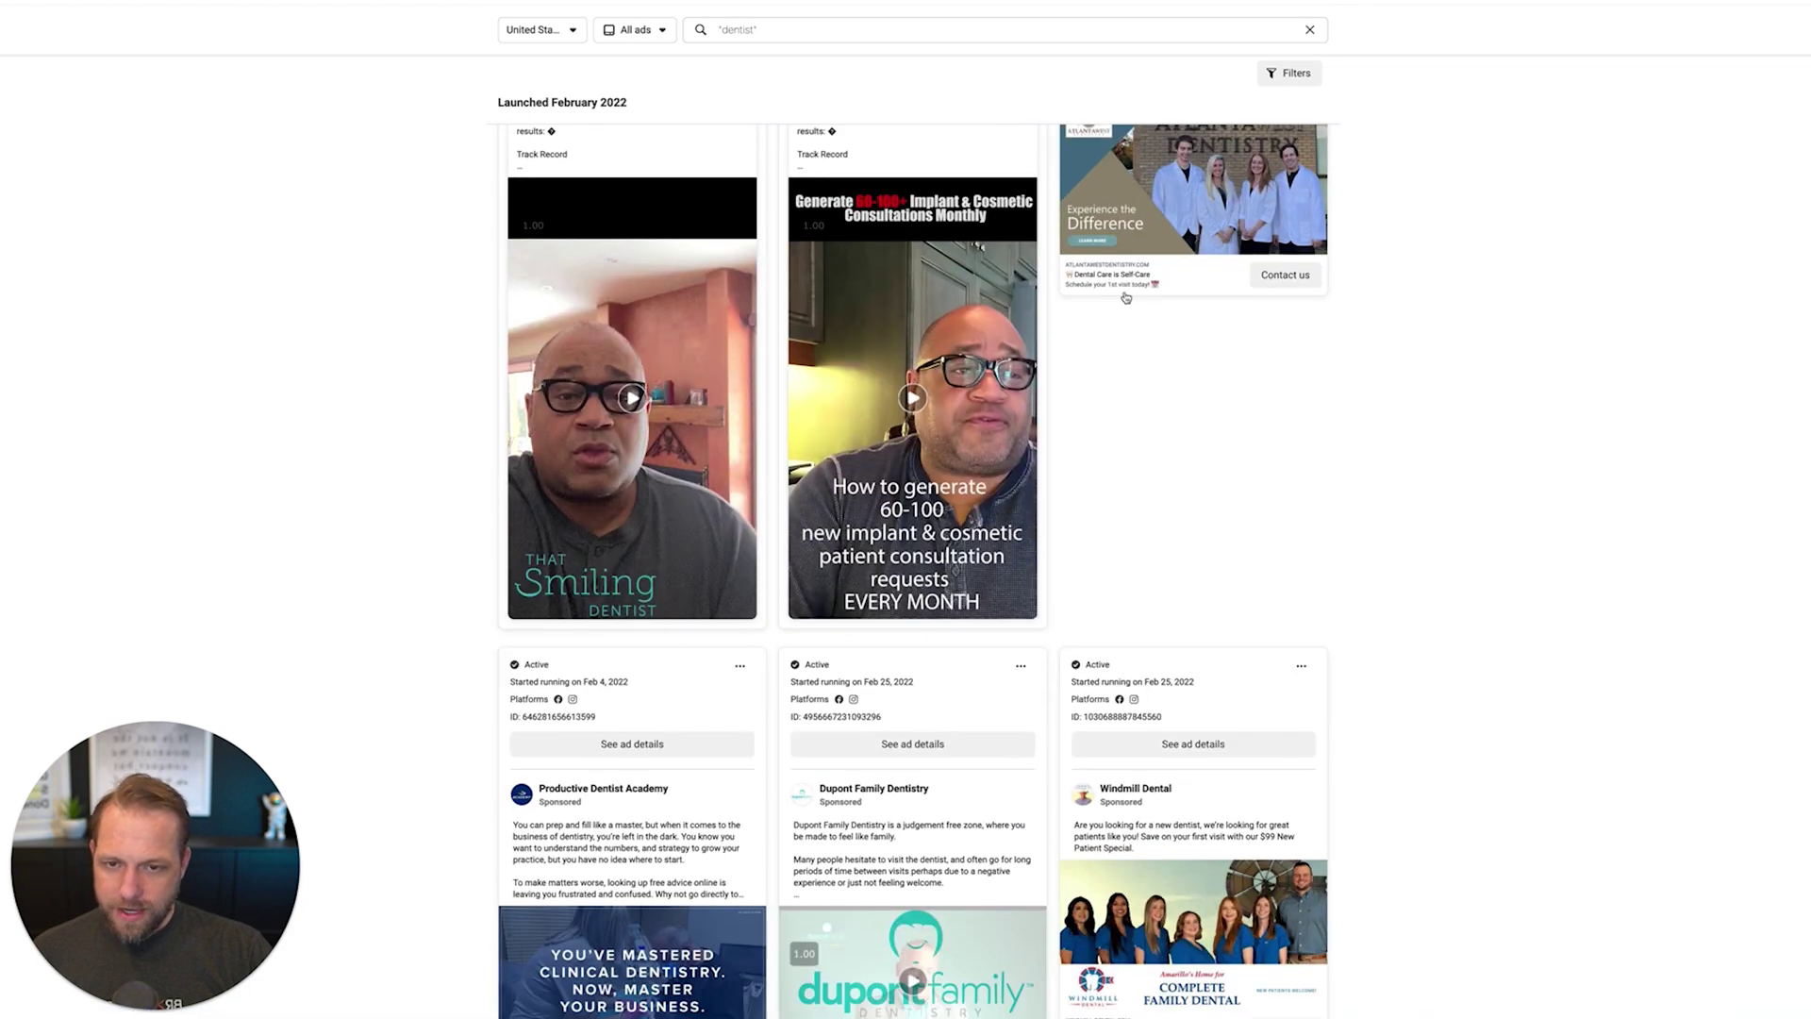
scroll(1113, 378, "down", 8)
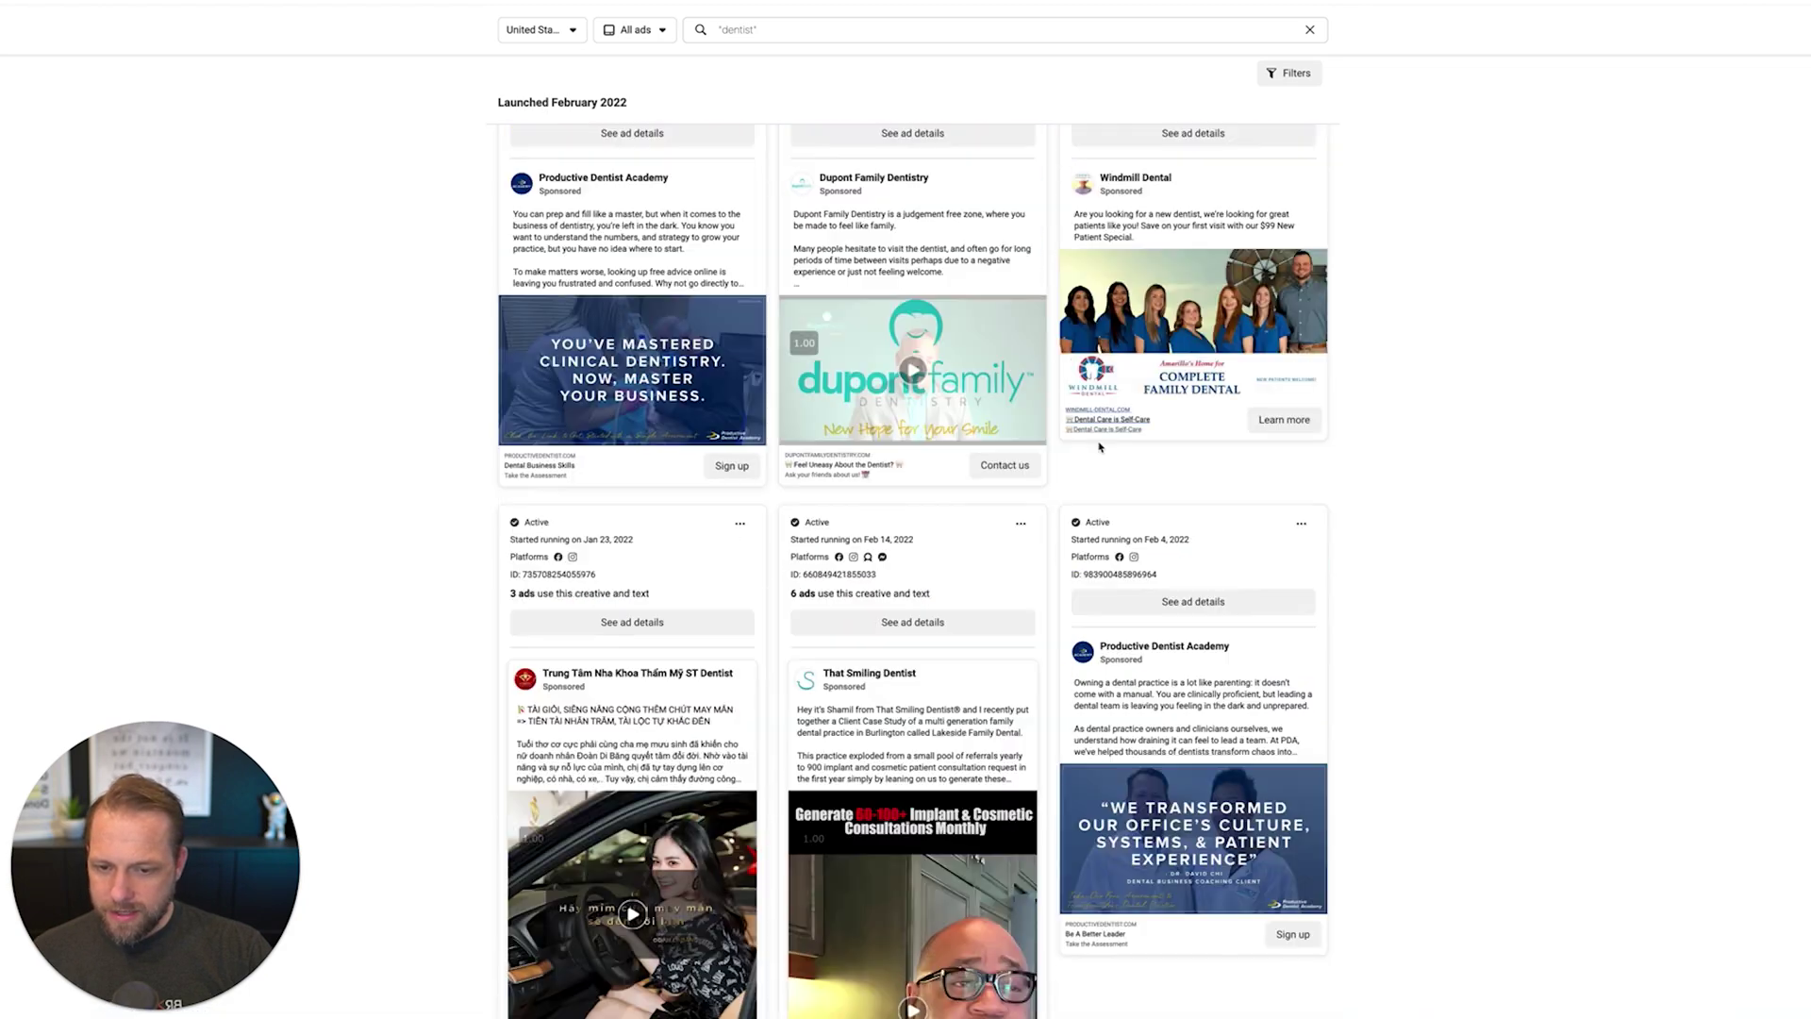
scroll(1099, 453, "down", 20)
scroll(1087, 481, "down", 15)
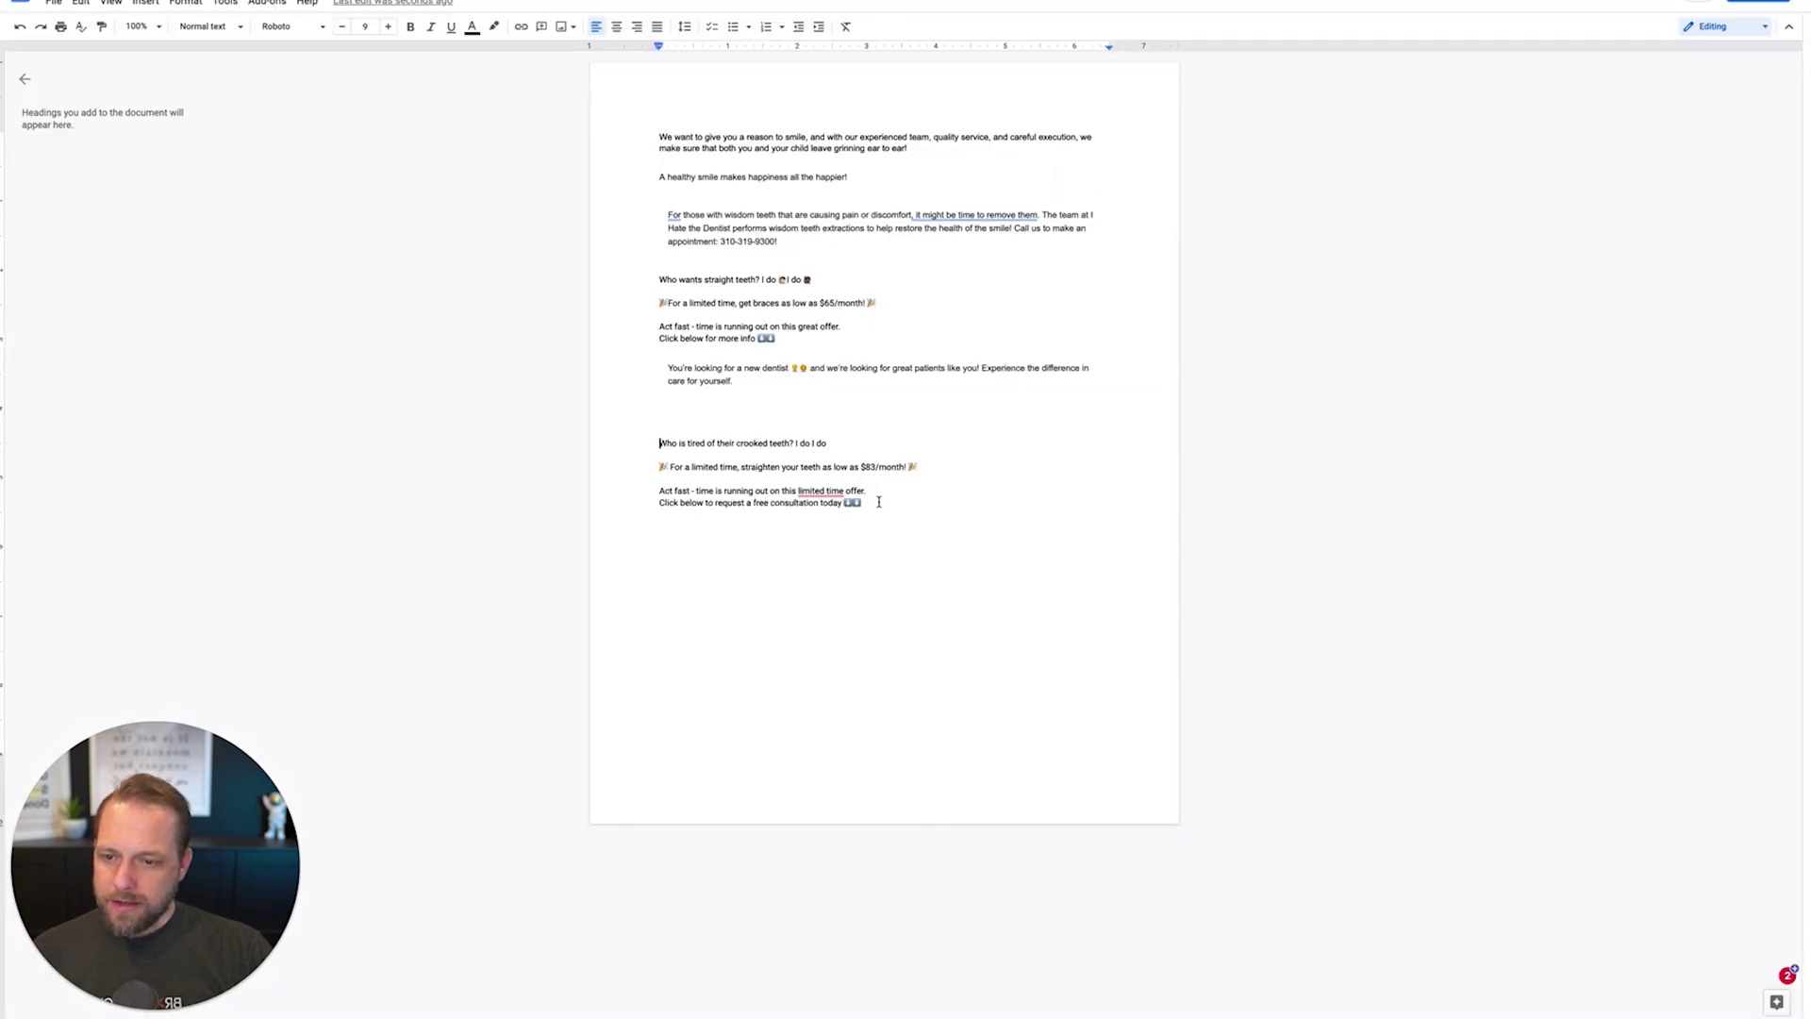
left_click(878, 502, "shift")
left_click(1004, 586)
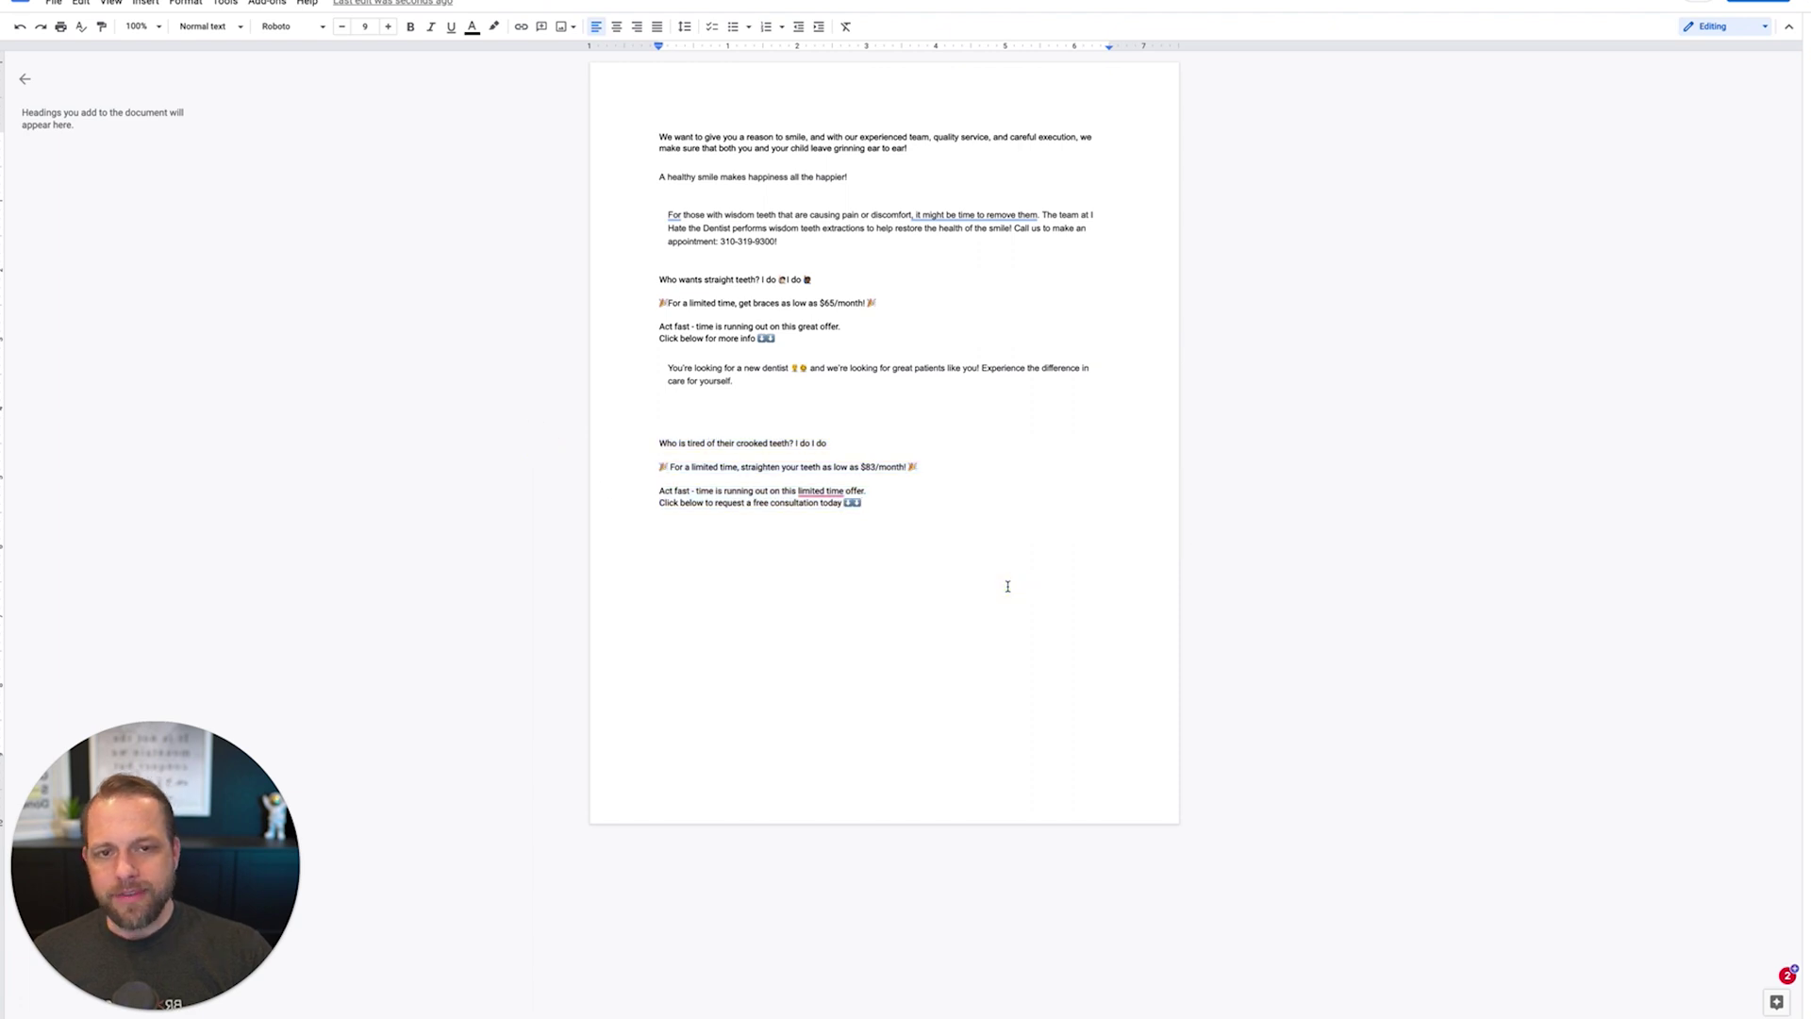